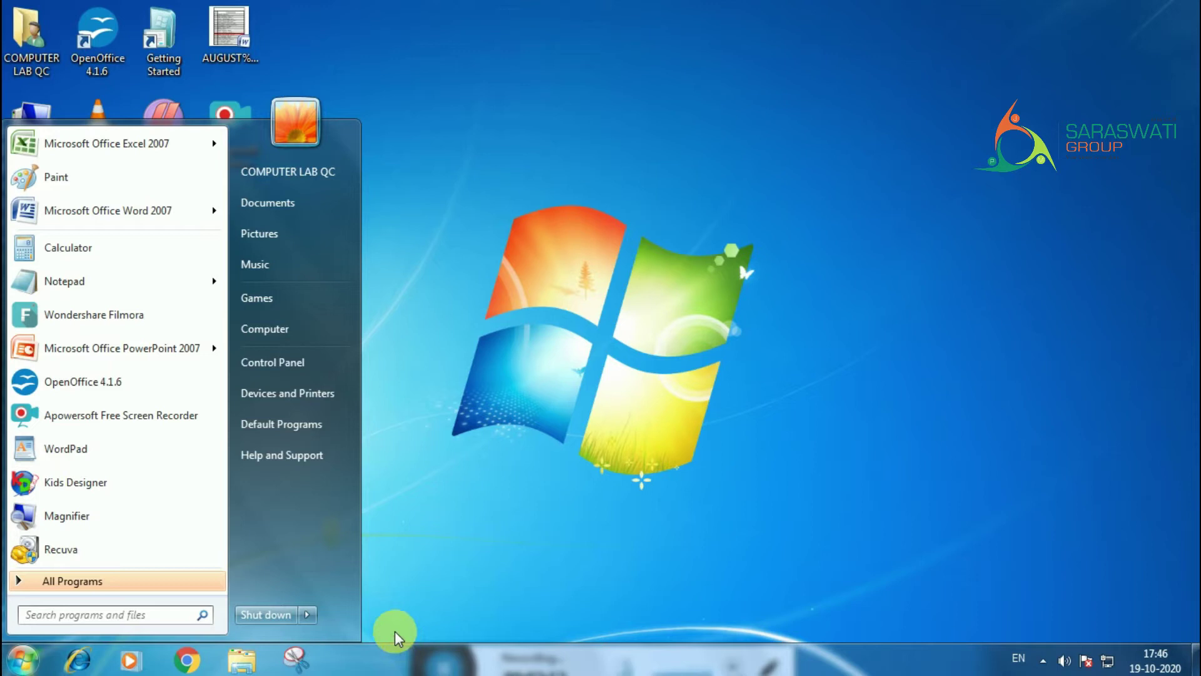
Open the Documents library to view its files and folders, and close its window.
left_click(19, 667)
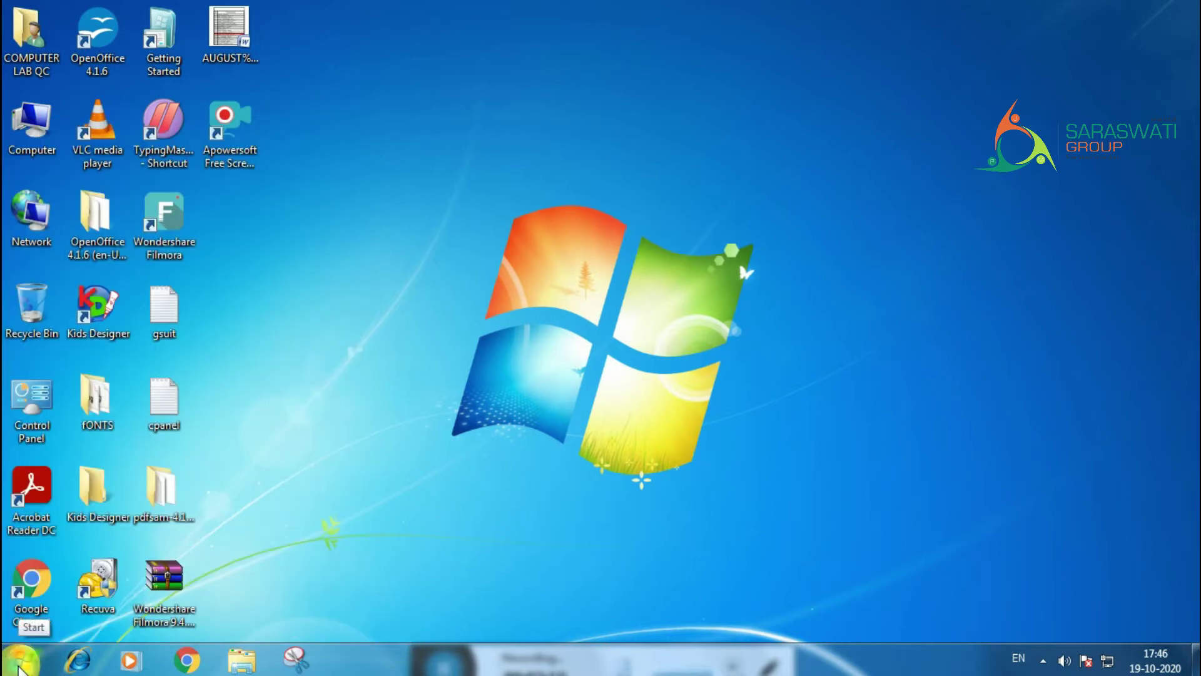
left_click(18, 667)
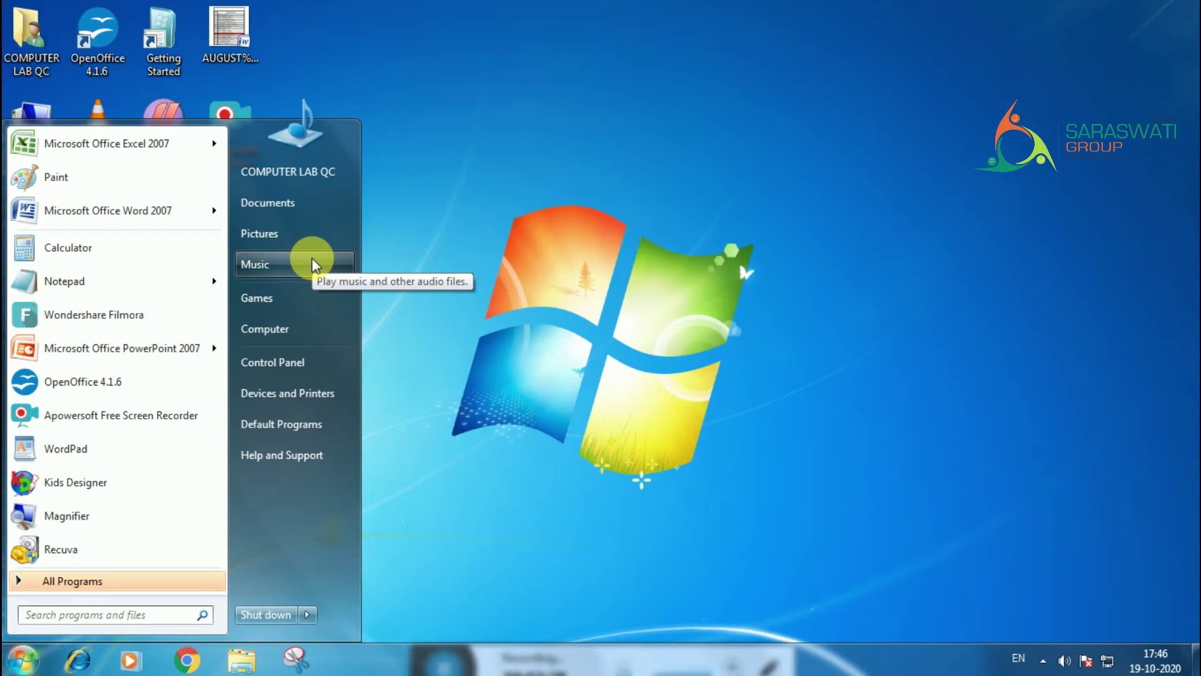
left_click(319, 201)
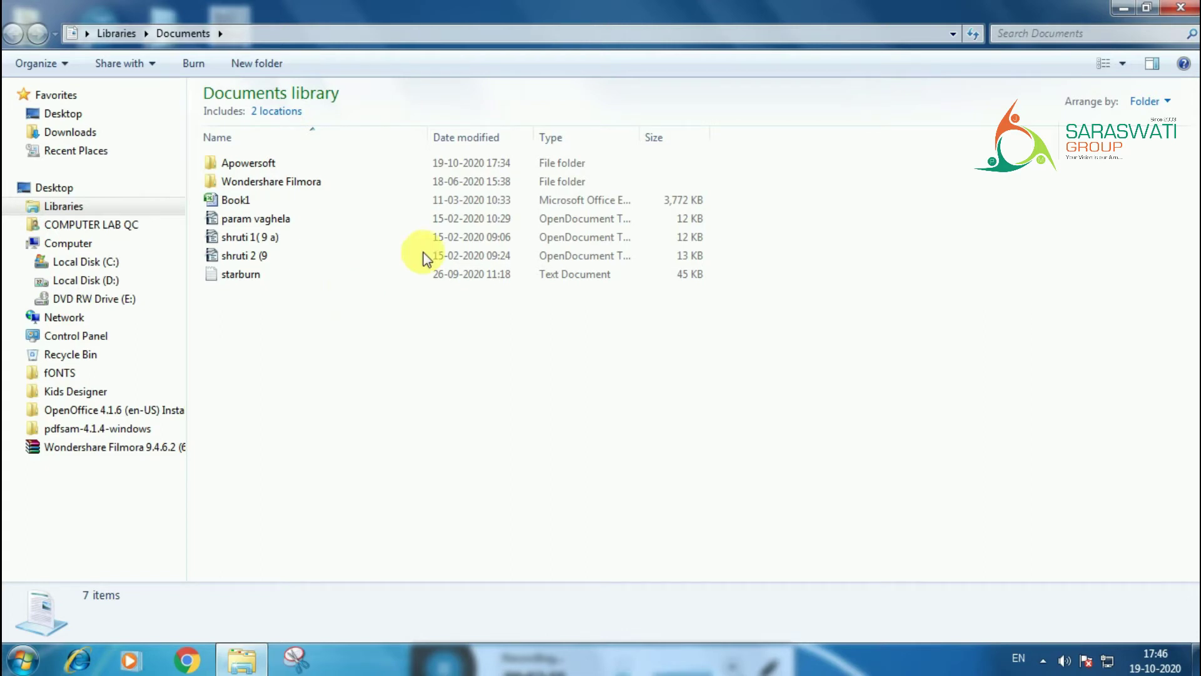
left_click(1181, 8)
Open the Pictures library to view its images, and close its window.
key("super")
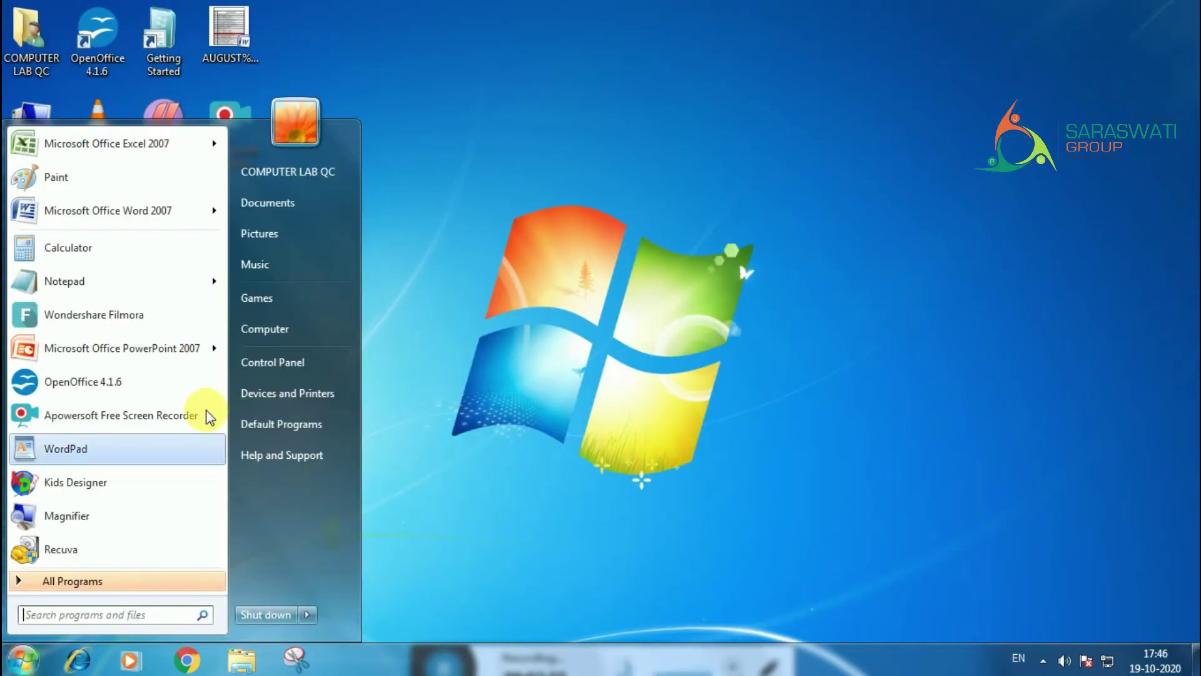
left_click(325, 233)
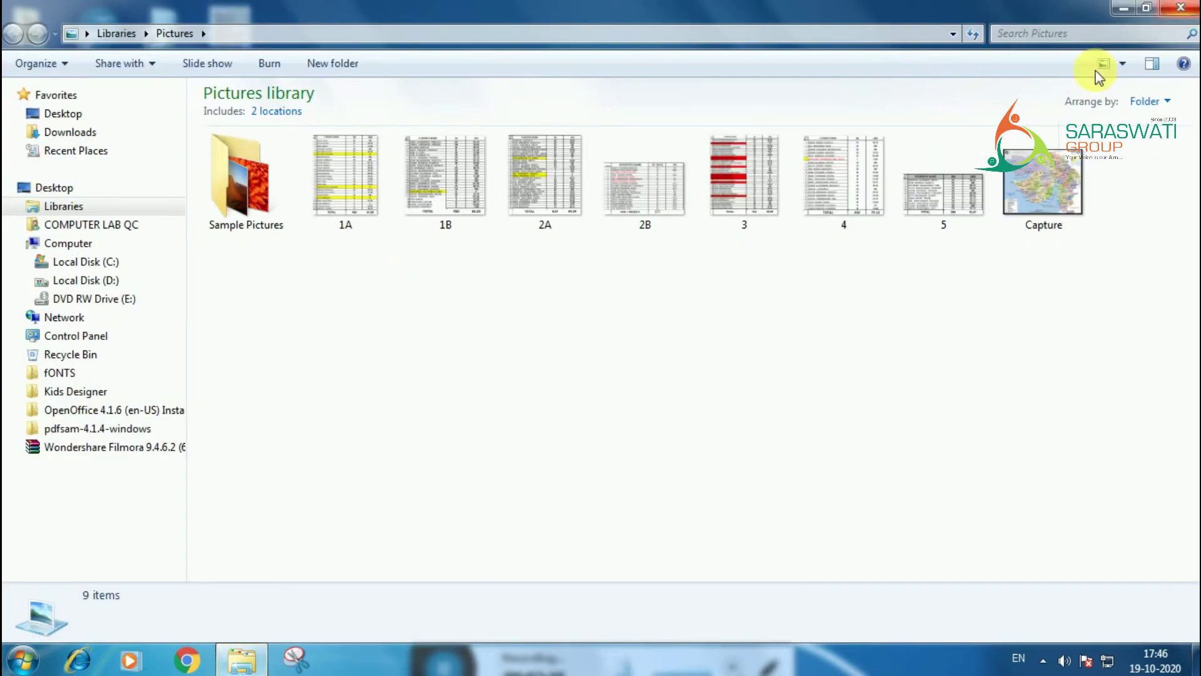
left_click_drag(1124, 351, 380, 222)
left_click(477, 349)
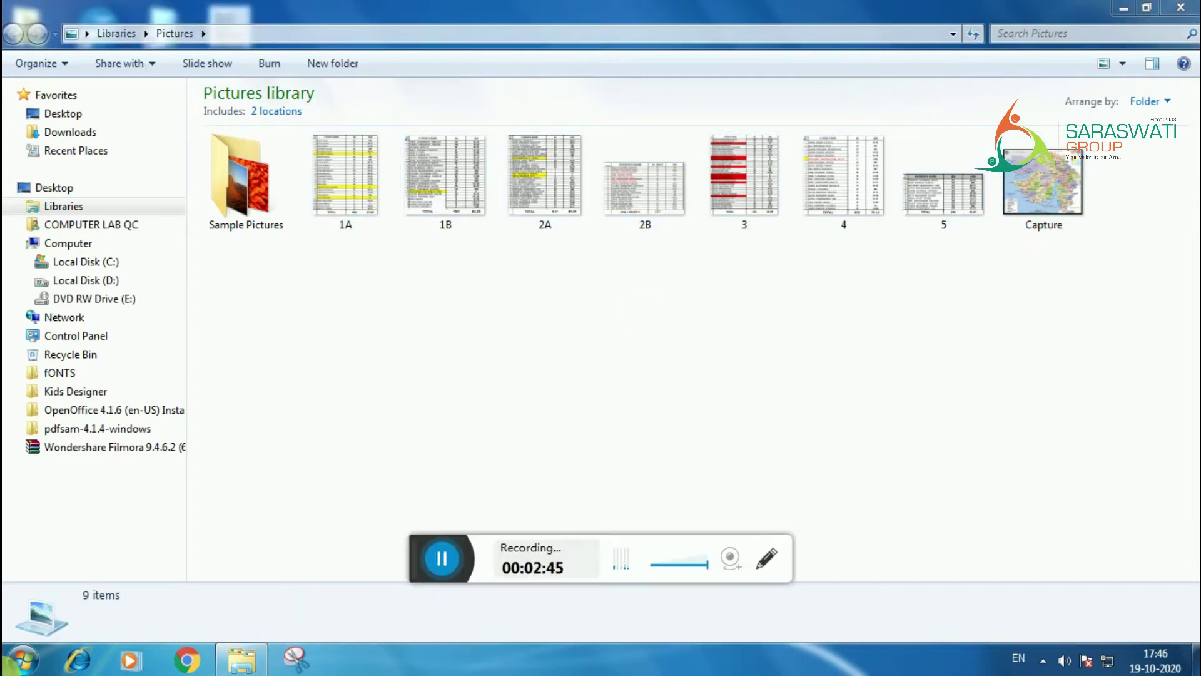
left_click(1181, 7)
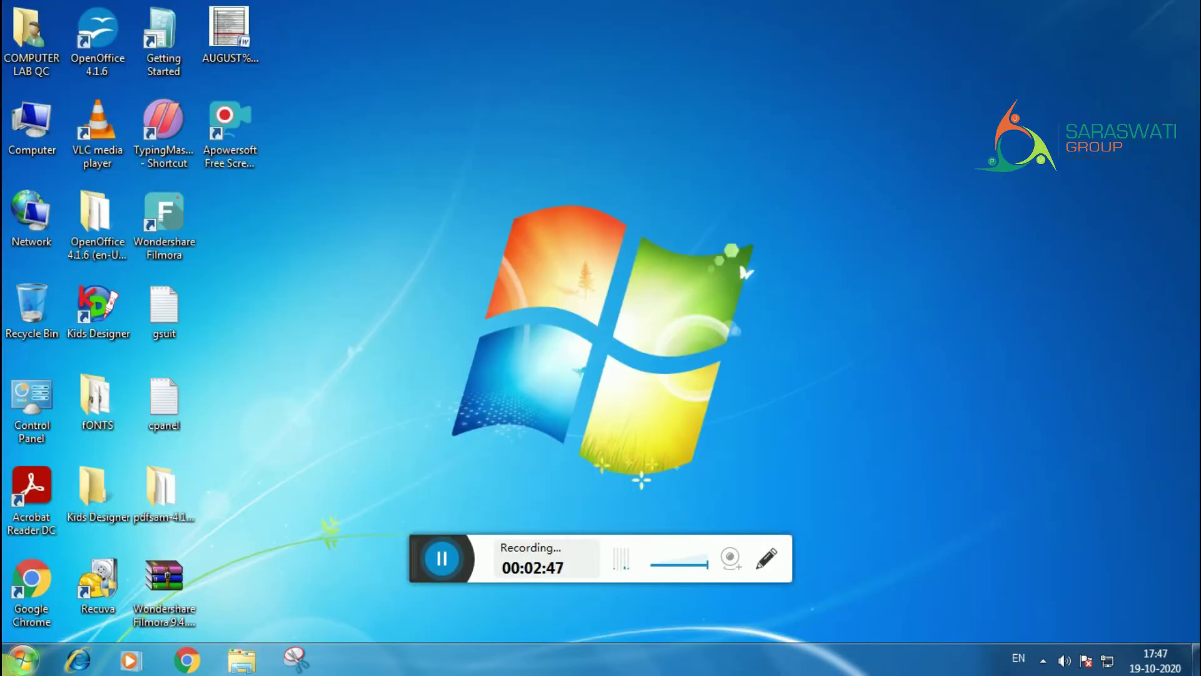
Open the Music library to view its contents, and close its window.
left_click(22, 659)
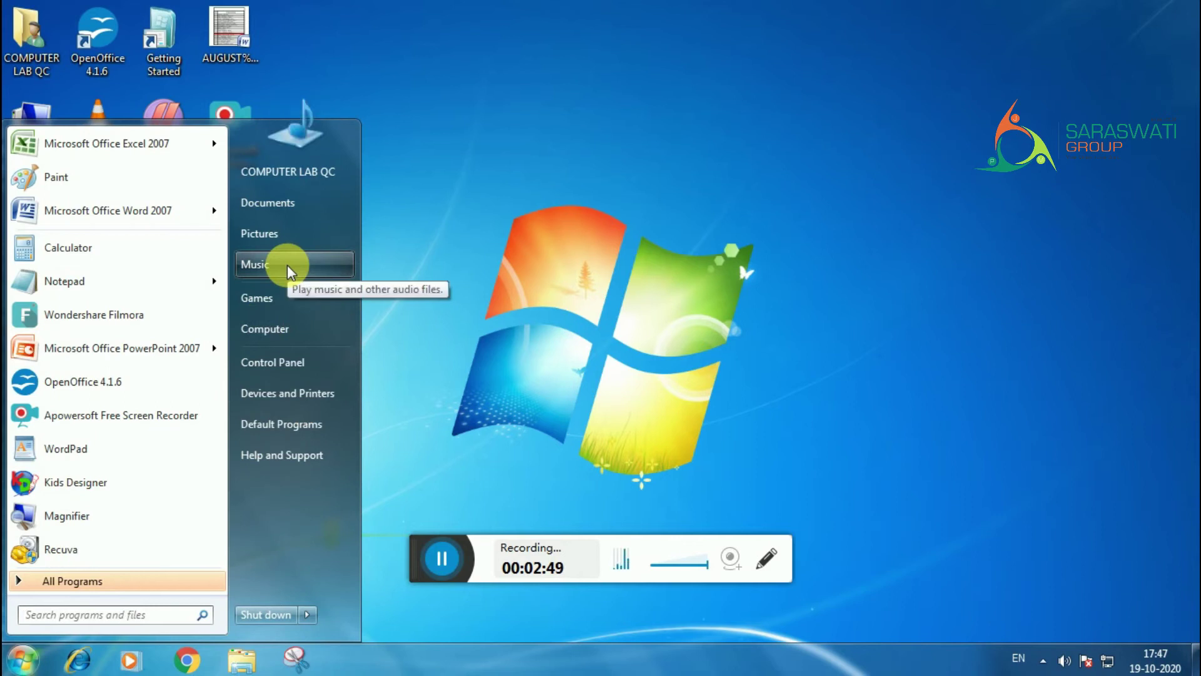
left_click(287, 264)
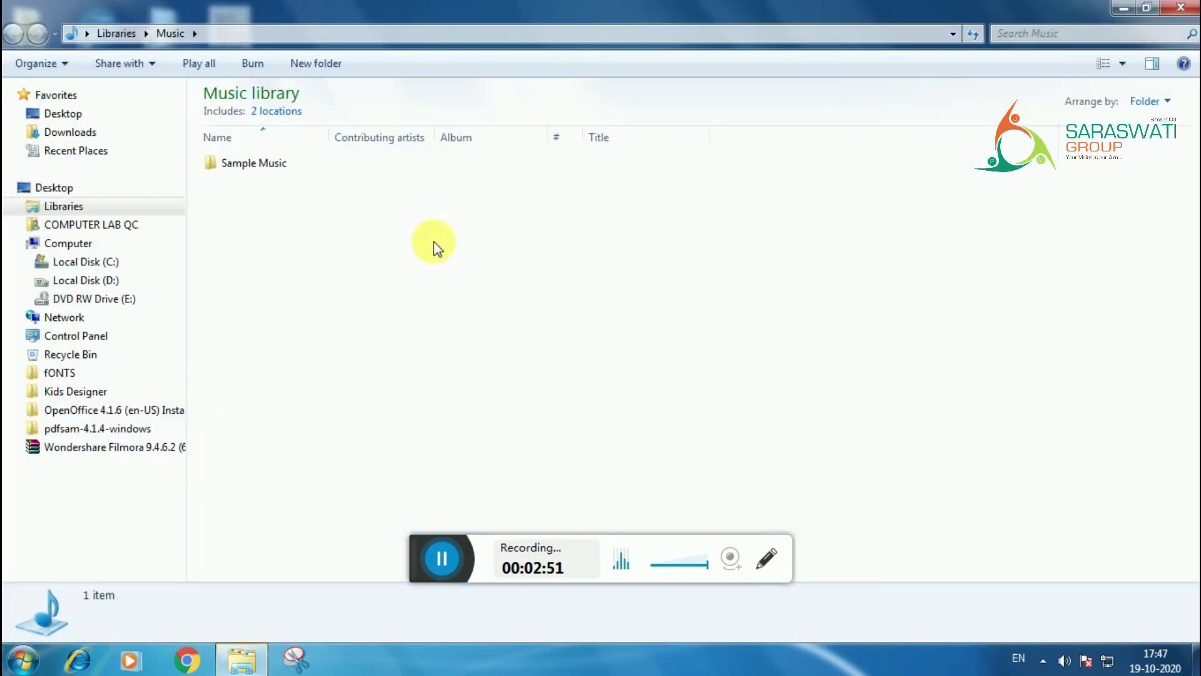
left_click(1194, 18)
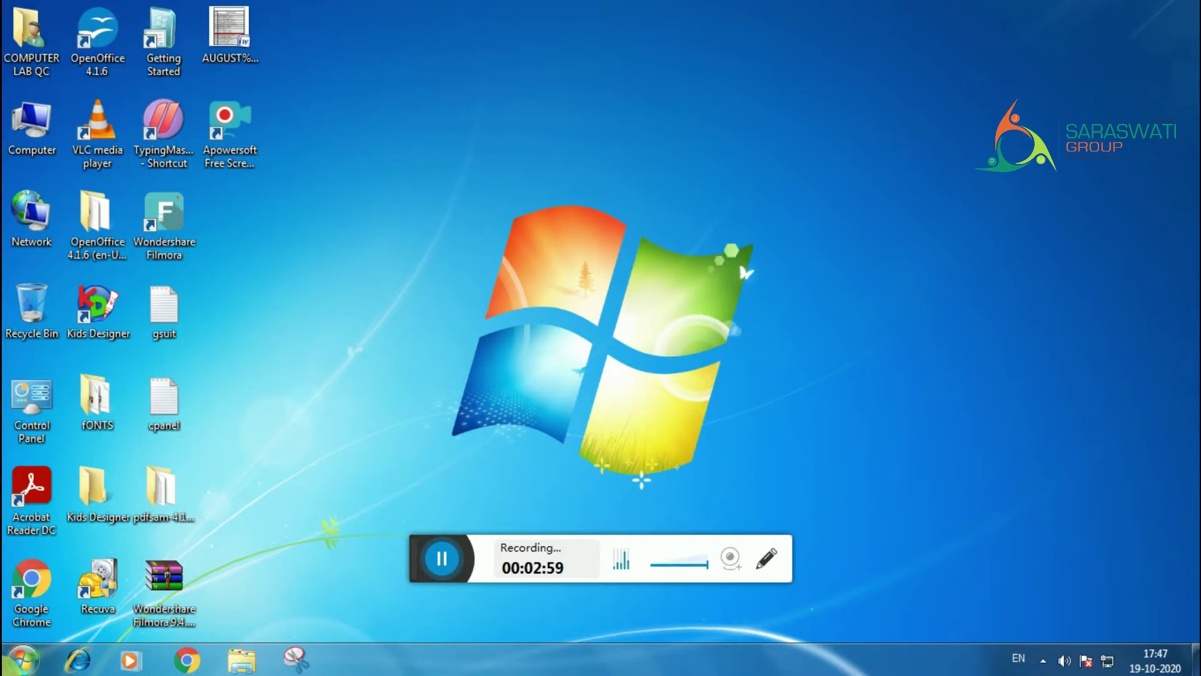
Open Computer, switch to Libraries, and open the Documents library.
left_click(23, 660)
left_click(343, 324)
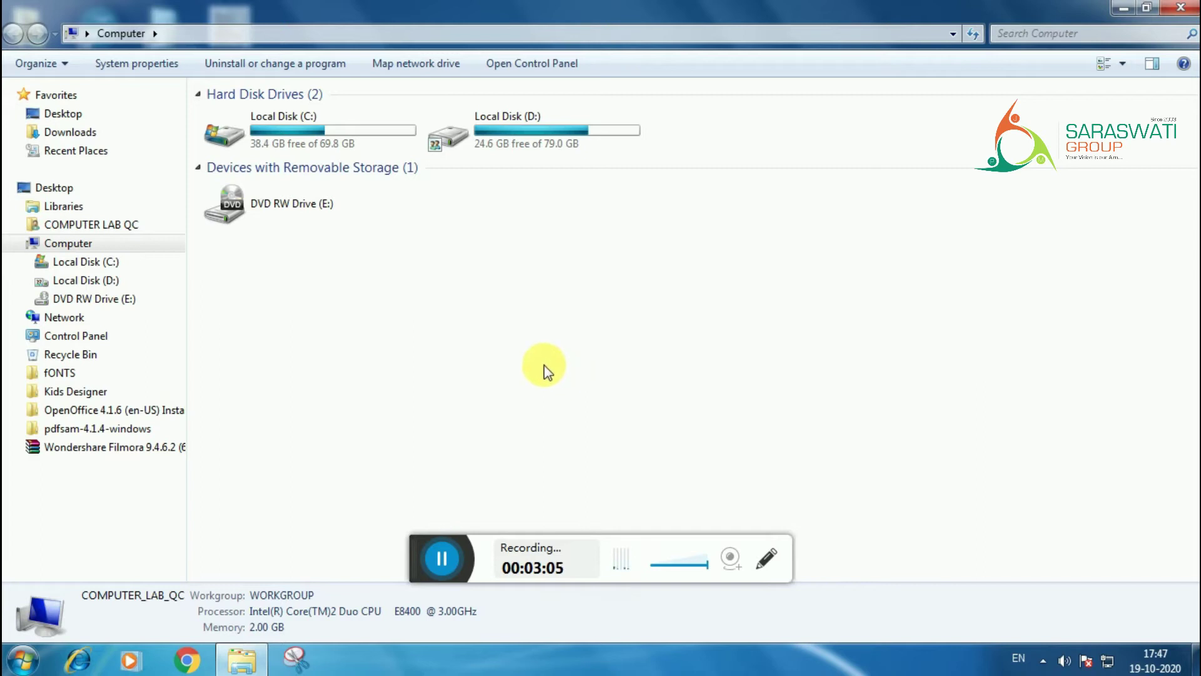
left_click(68, 206)
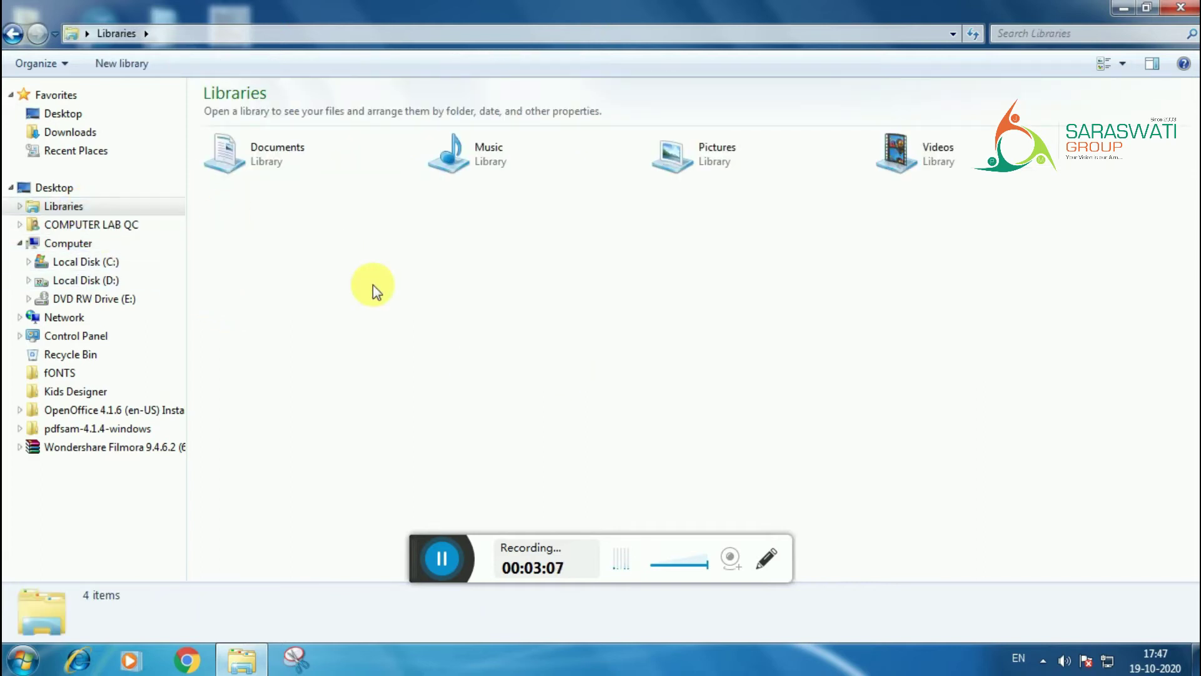
double_click(328, 156)
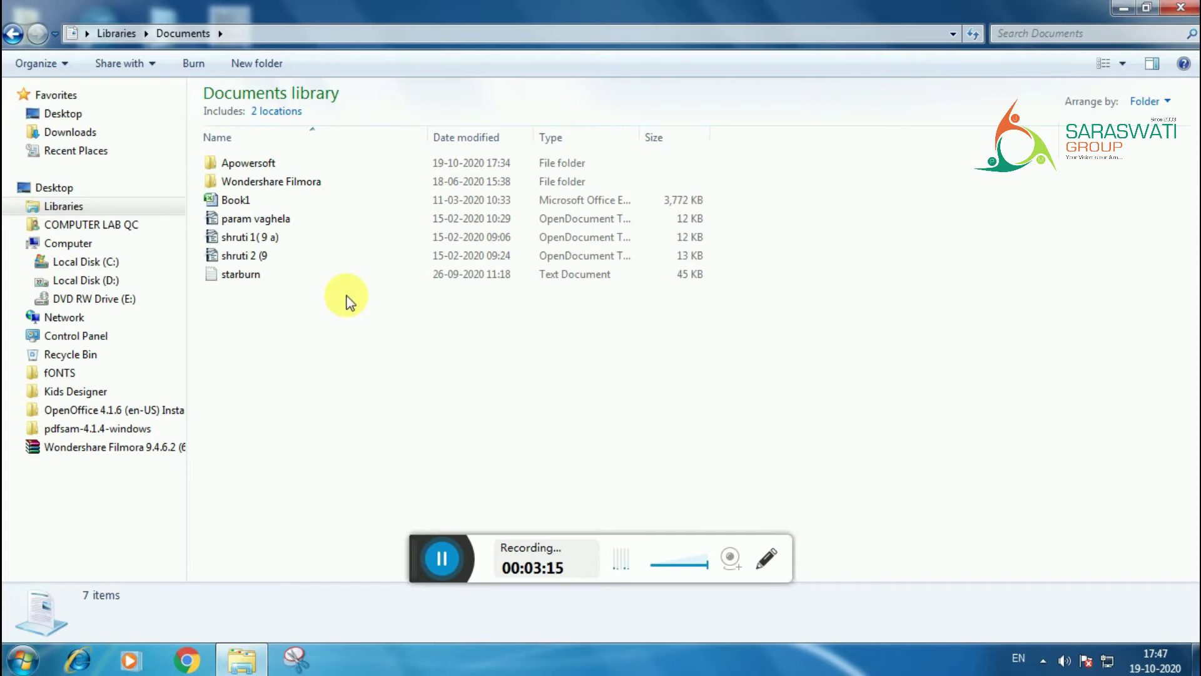
Show the classic menu bar in the Documents window and unlock the toolbars.
key("alt")
right_click(272, 55)
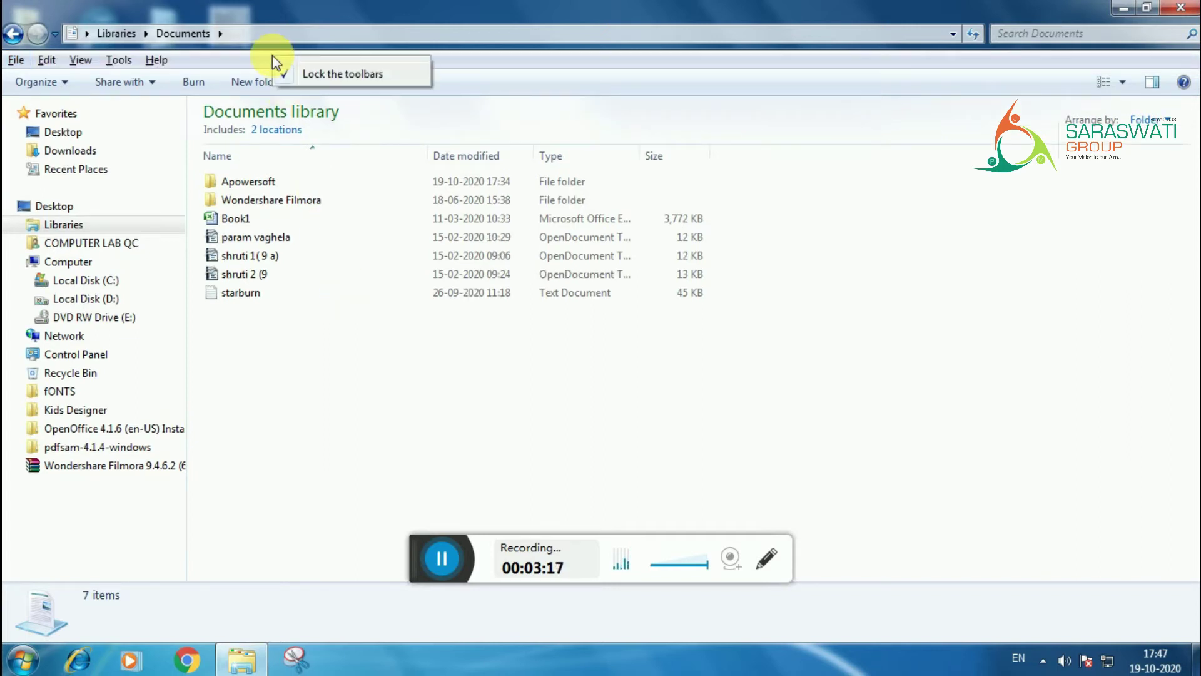
left_click(298, 72)
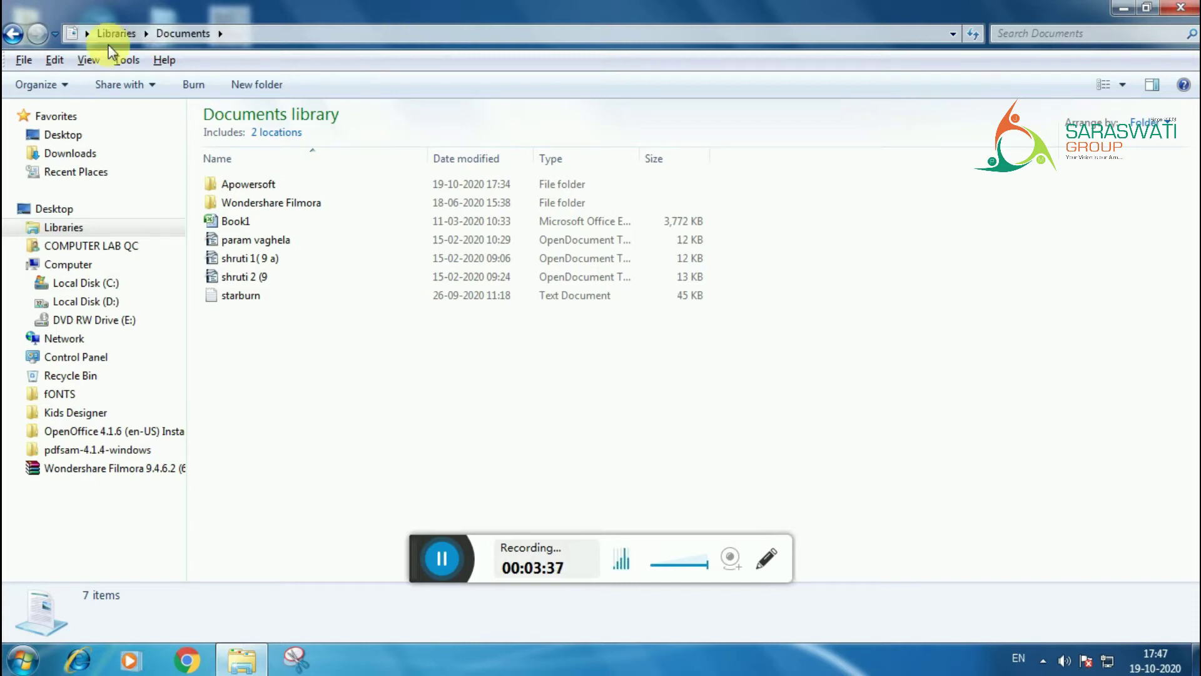
Examine the File commands available in the Documents library and dismiss them.
left_click(24, 64)
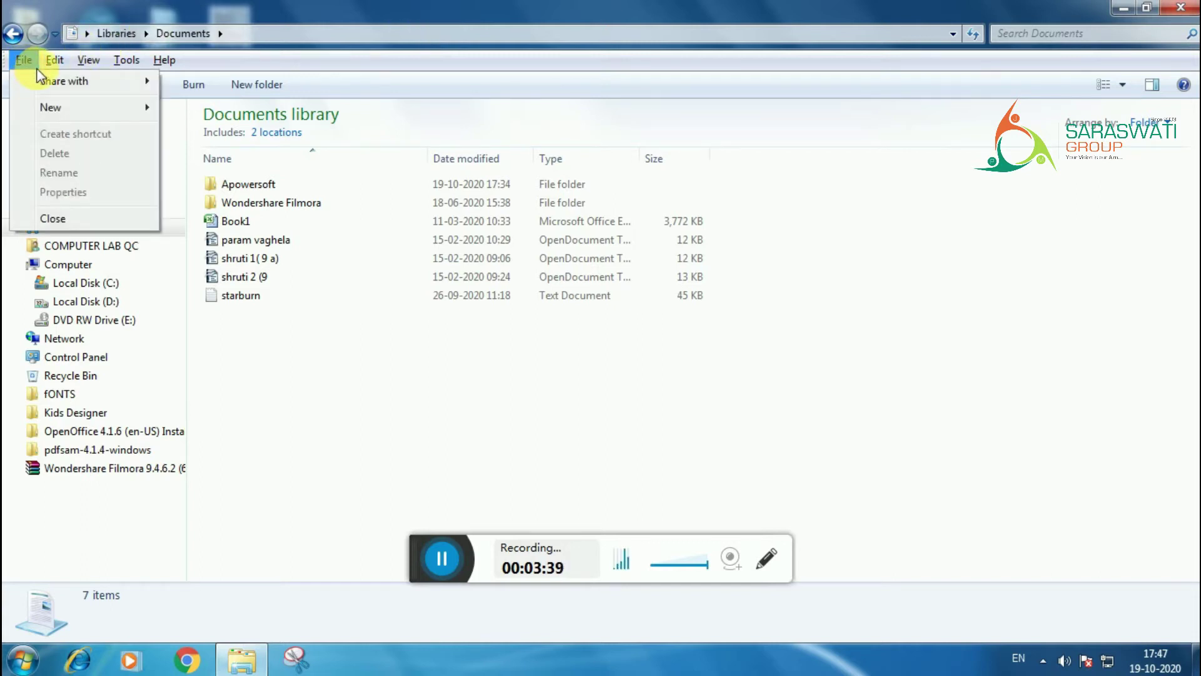
mouse_move(167, 58)
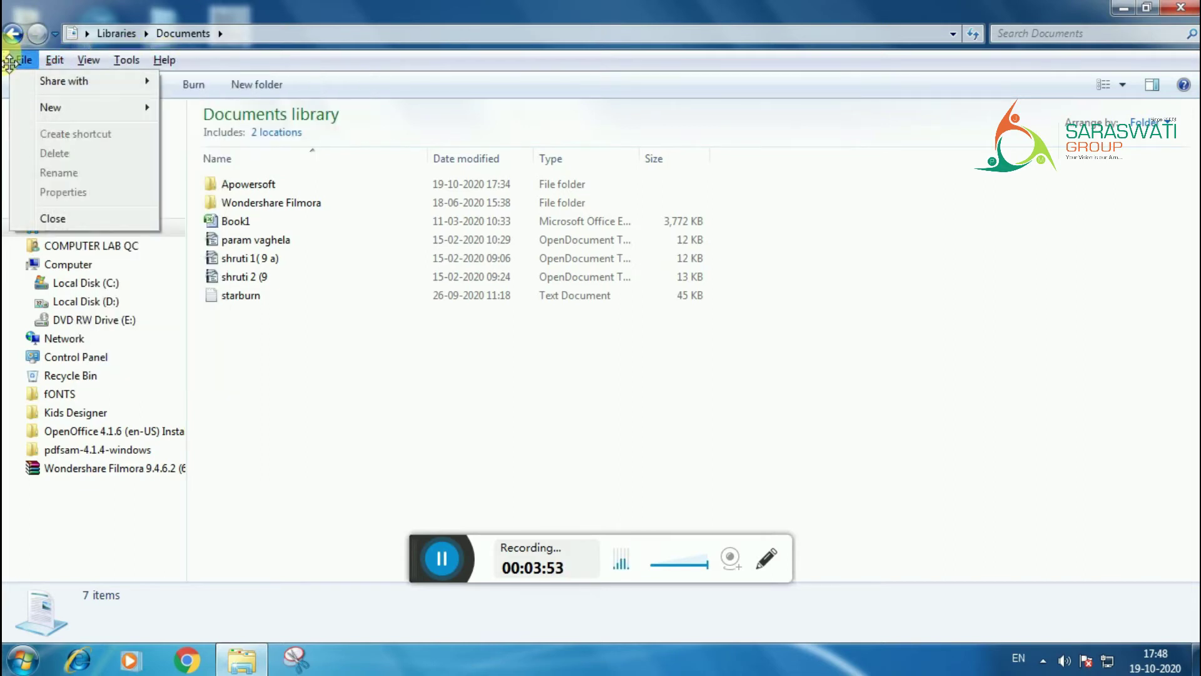
left_click(216, 62)
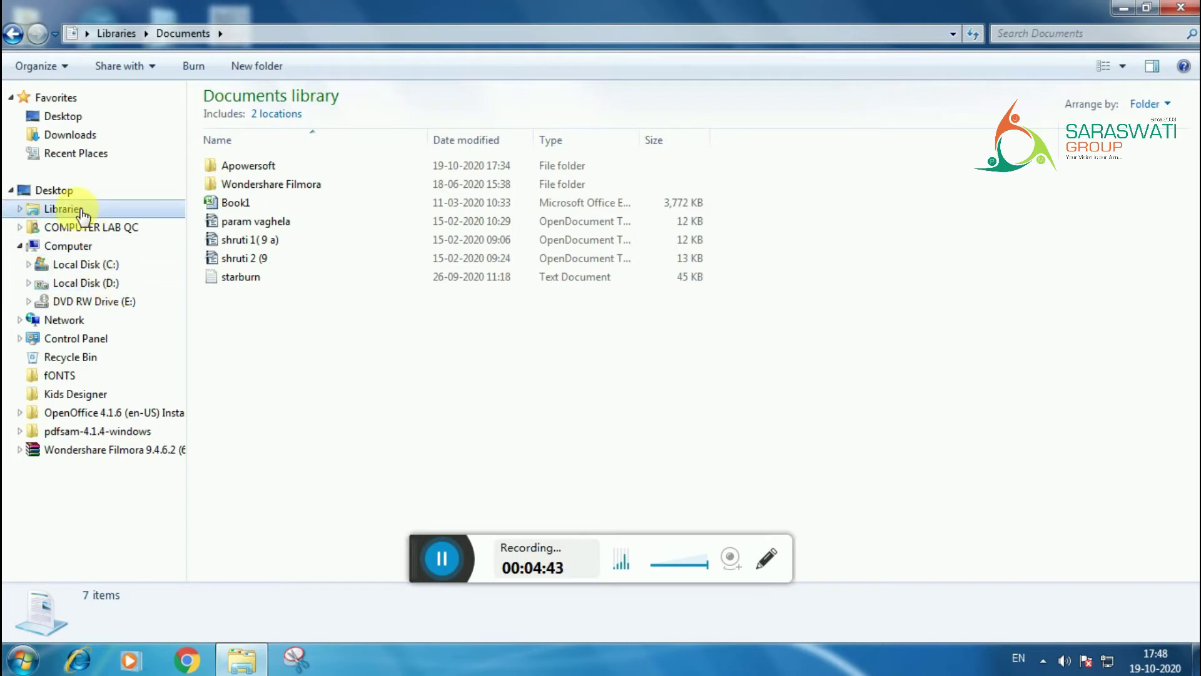
View the contents of Local Disk (C:), Local Disk (D:), Libraries, Desktop and Downloads in turn.
left_click(92, 268)
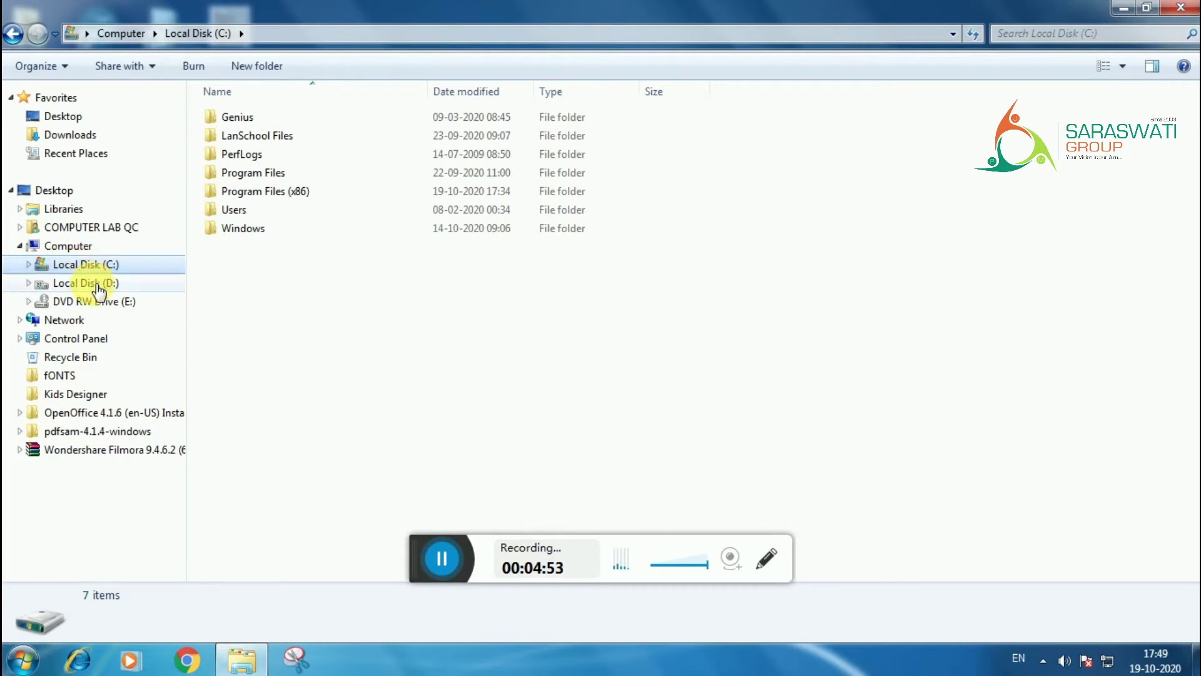
left_click(97, 285)
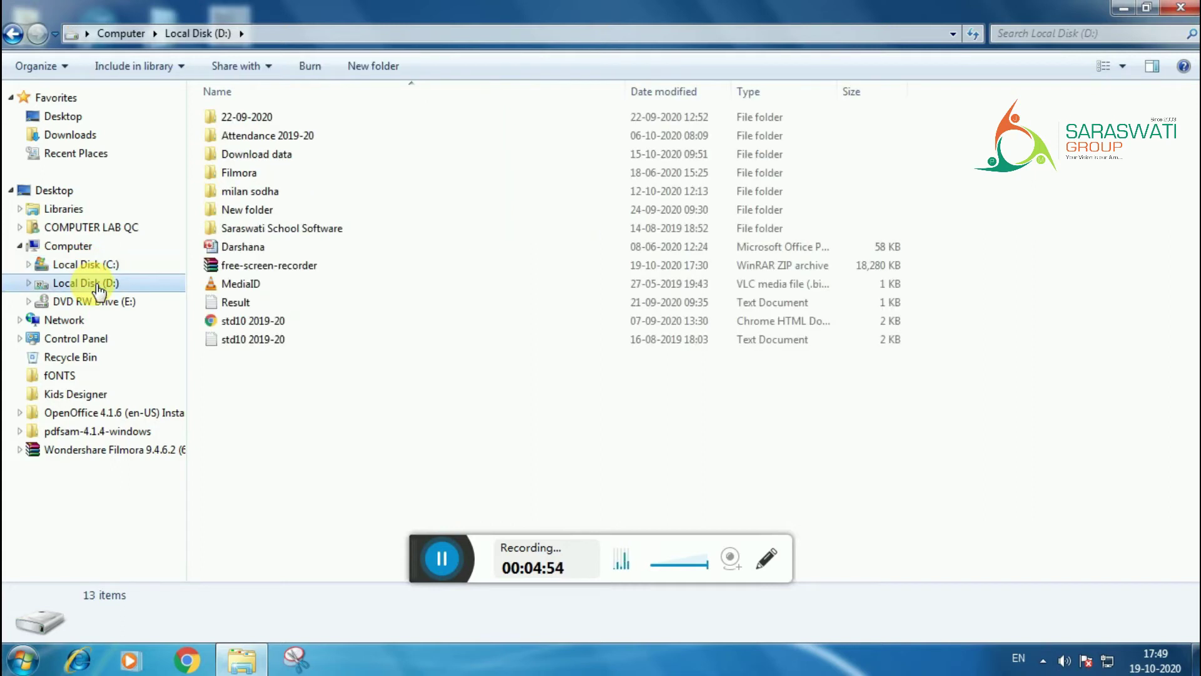
left_click(68, 209)
left_click(72, 116)
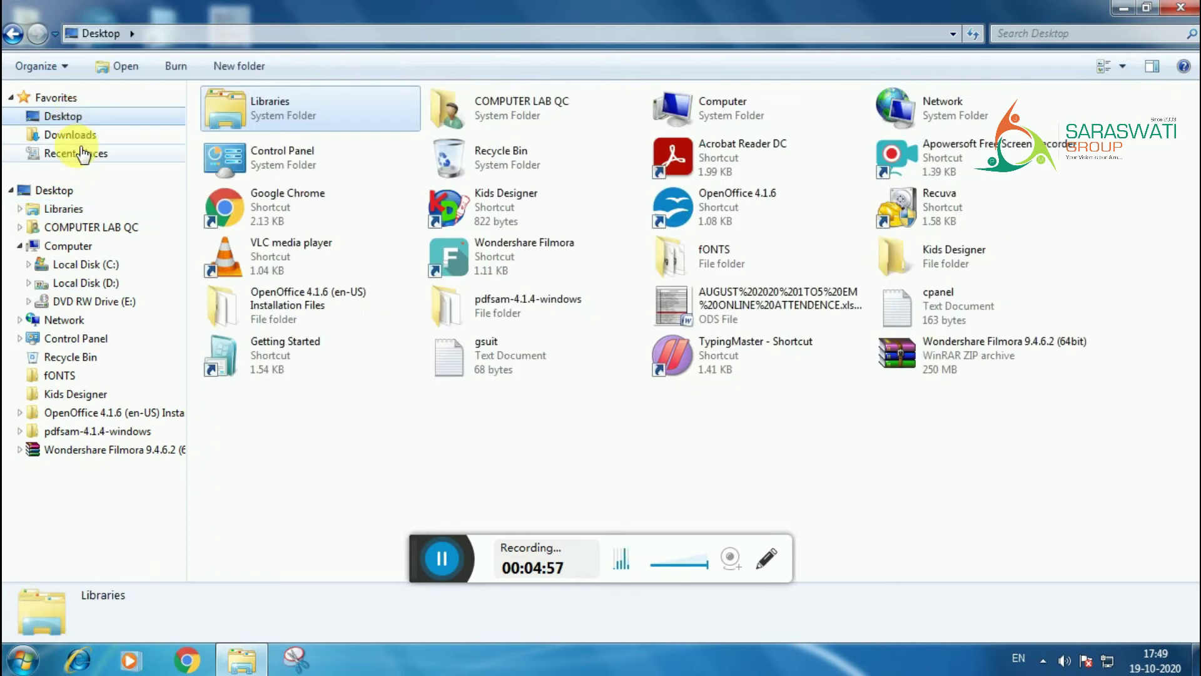
left_click(75, 134)
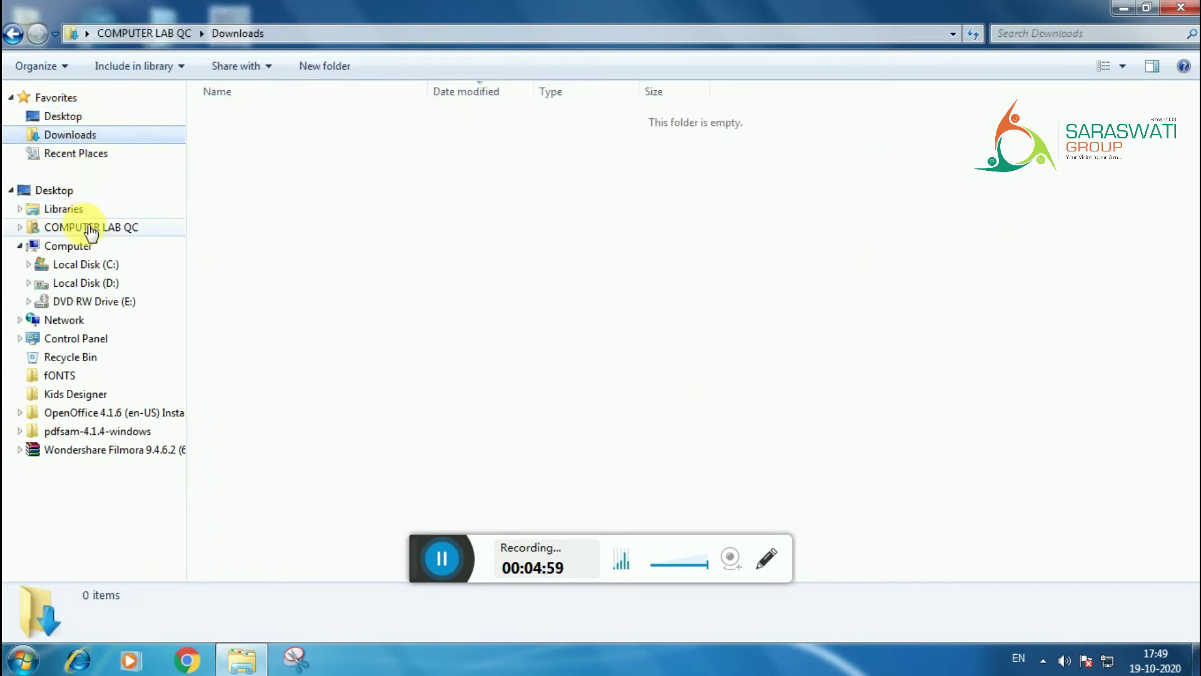
Open the Documents library from Libraries and view the details of the starburn text file.
left_click(72, 209)
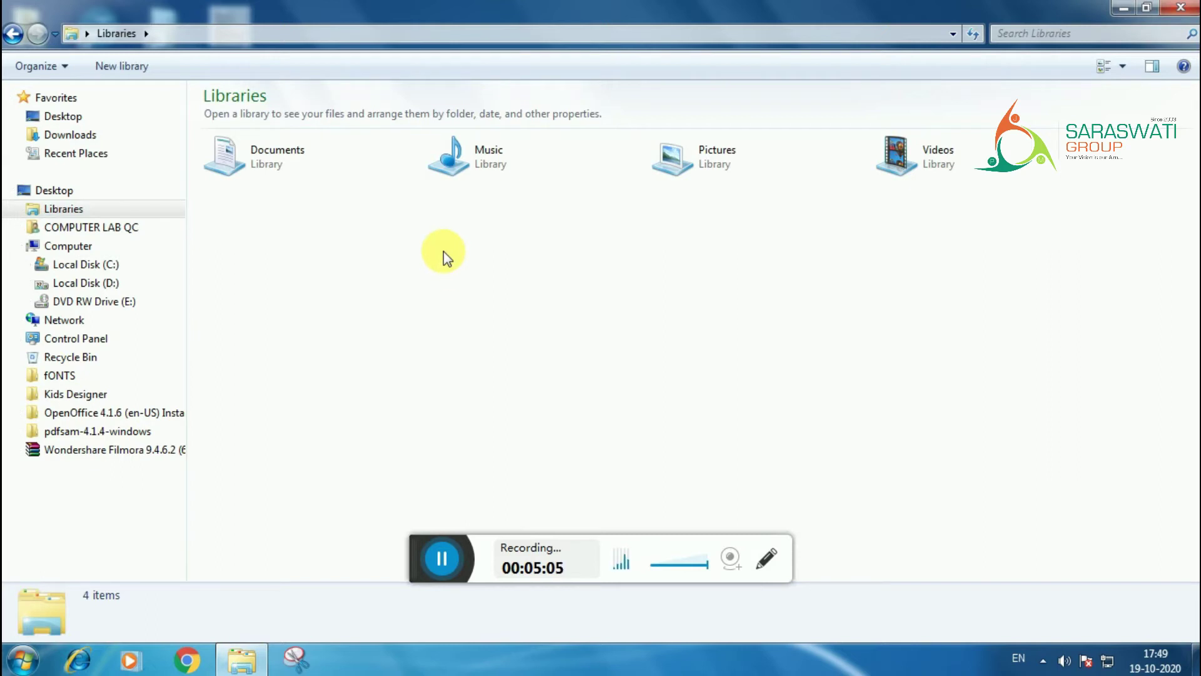
left_click_drag(416, 549, 438, 675)
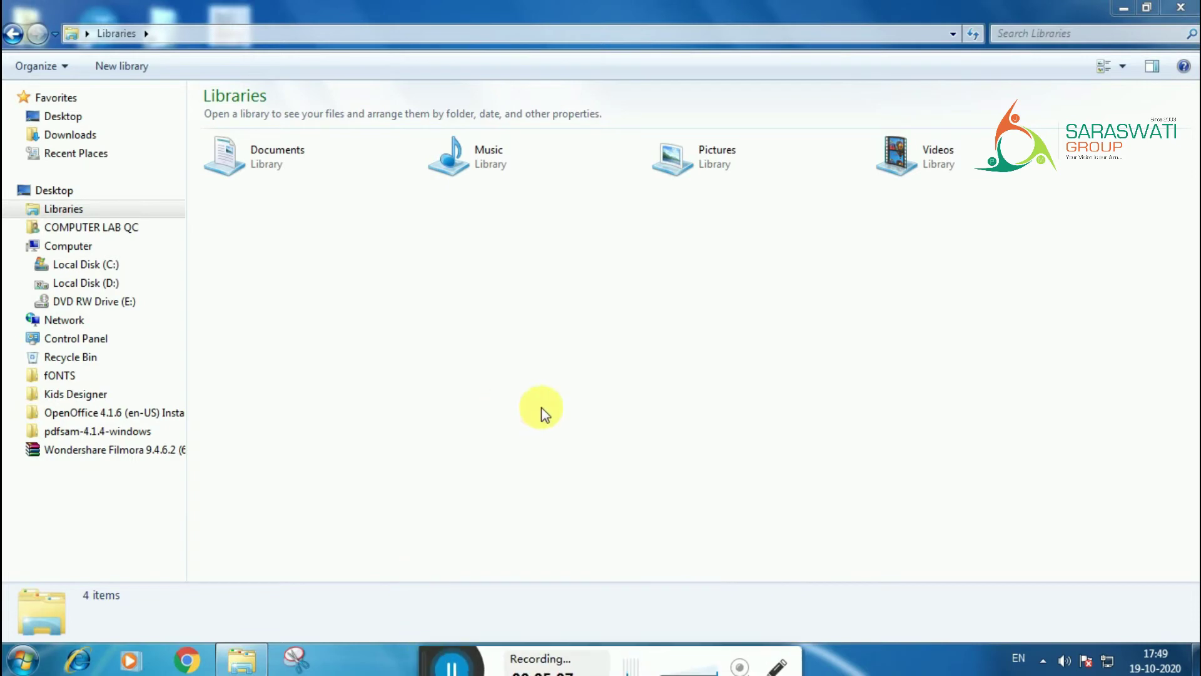
double_click(275, 177)
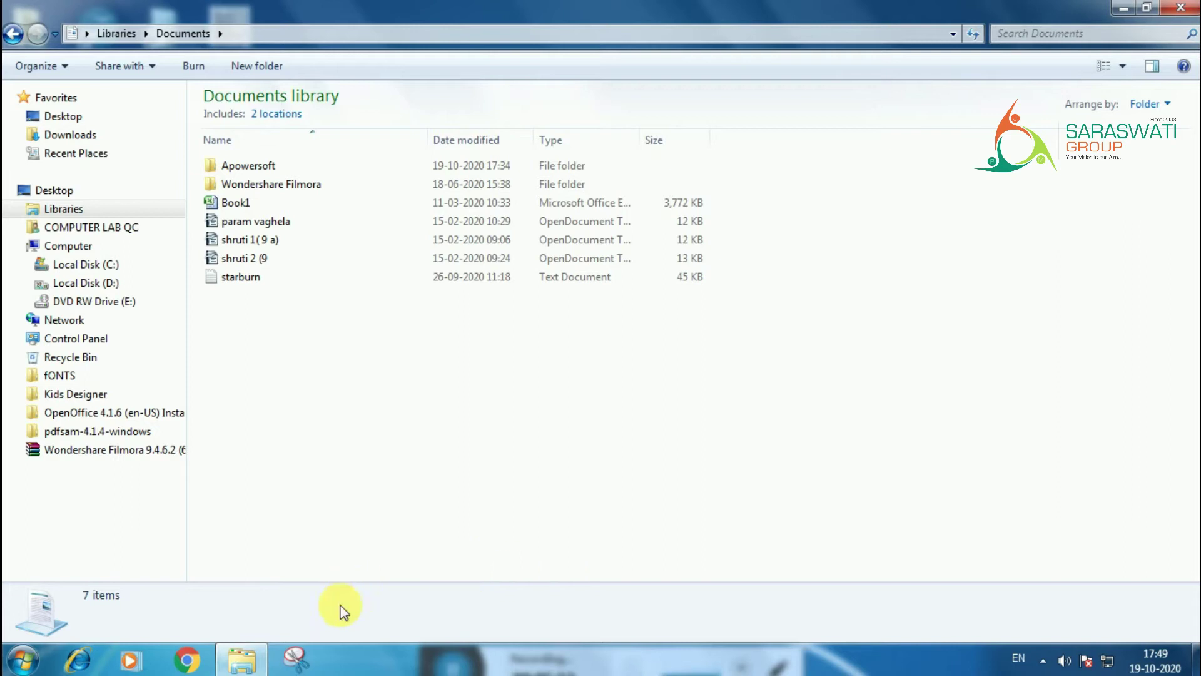
left_click(280, 282)
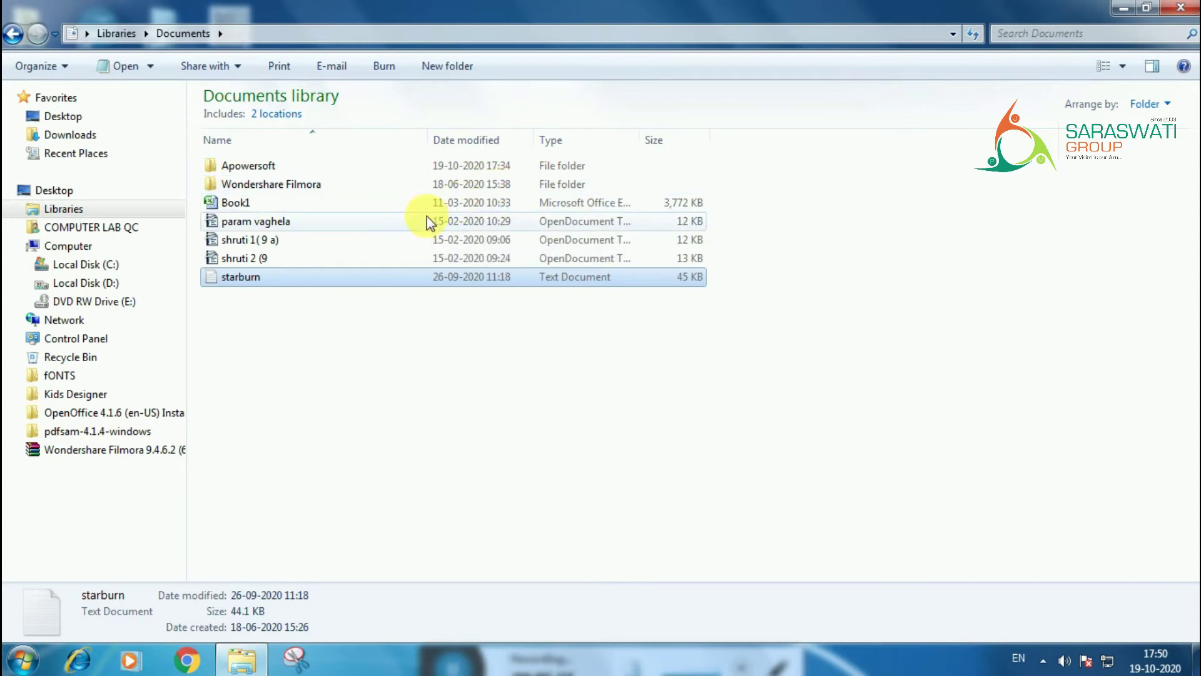
left_click(382, 403)
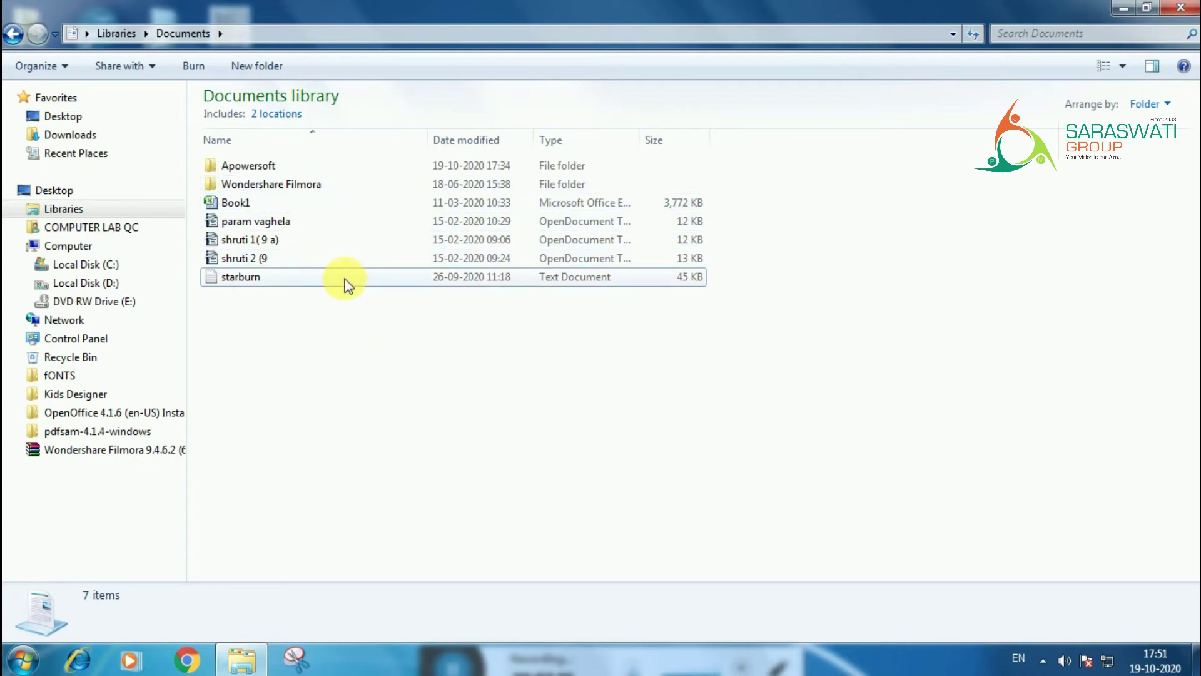
Create a new folder named Sports in the Documents library.
left_click(260, 69)
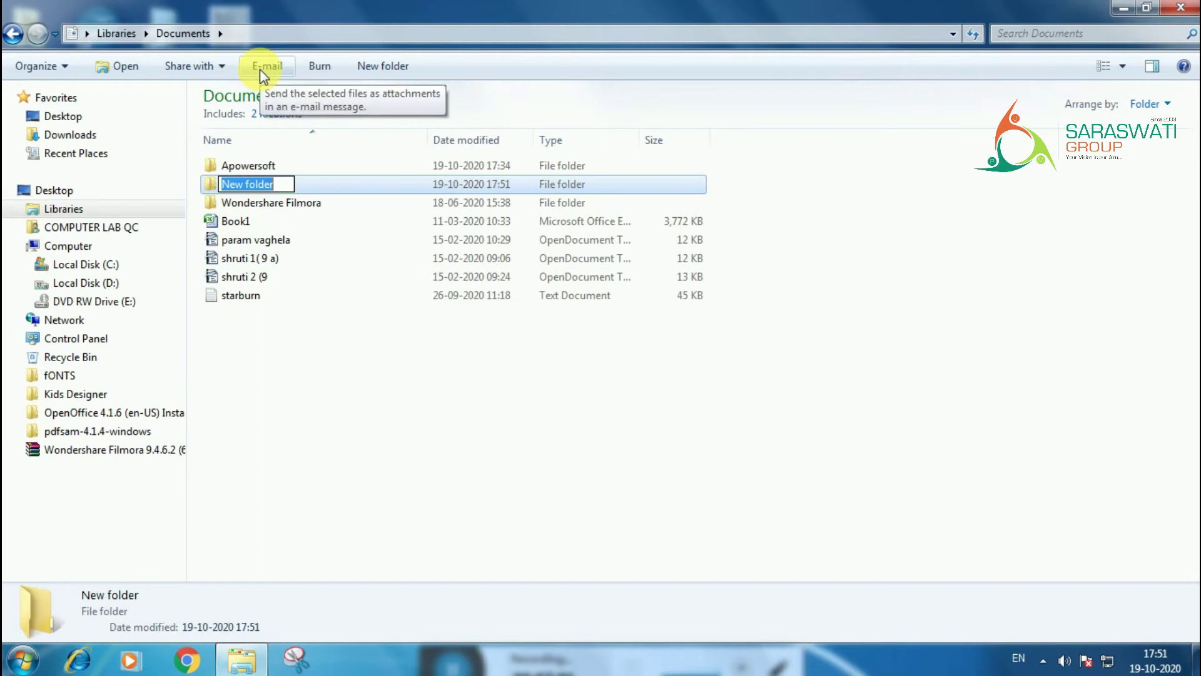
type("Sp")
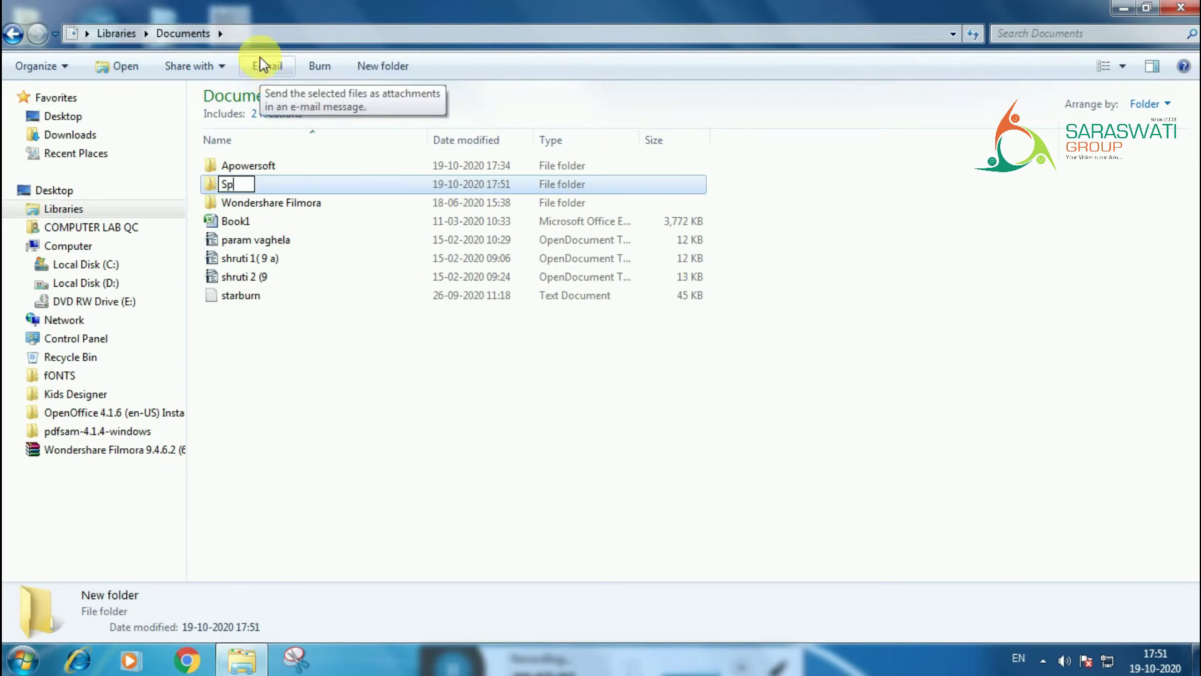
type("orts")
key("Return")
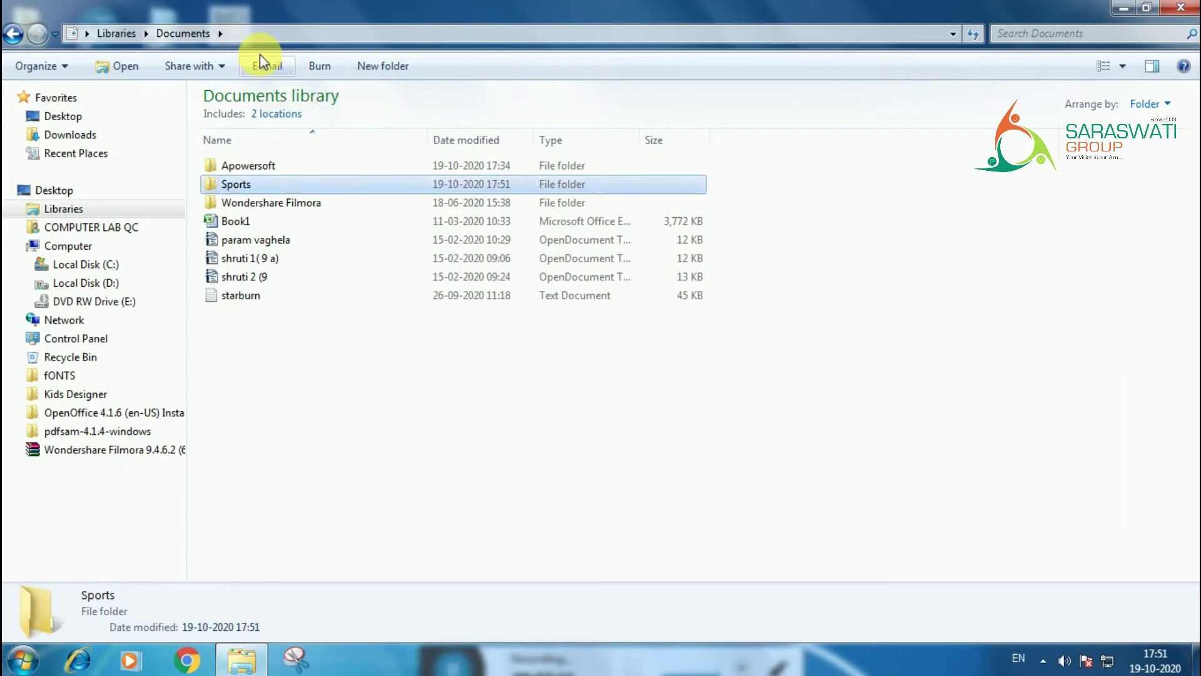
Create a subfolder named Indoor Games inside the Sports folder.
double_click(316, 185)
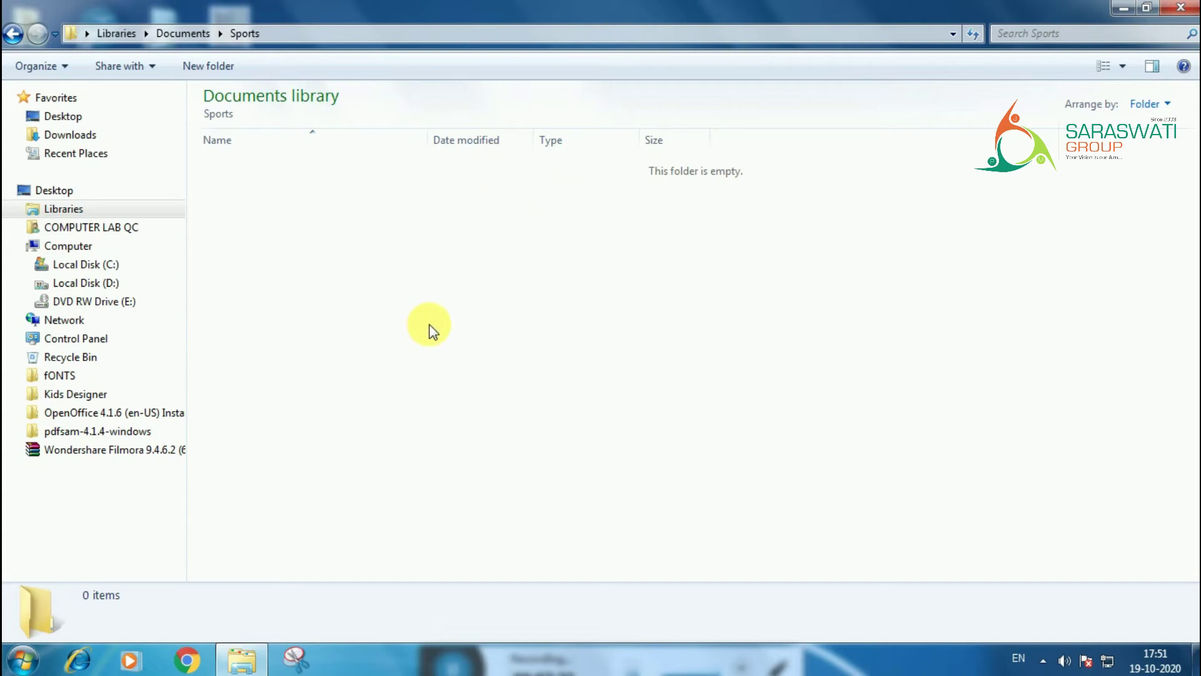
left_click(211, 65)
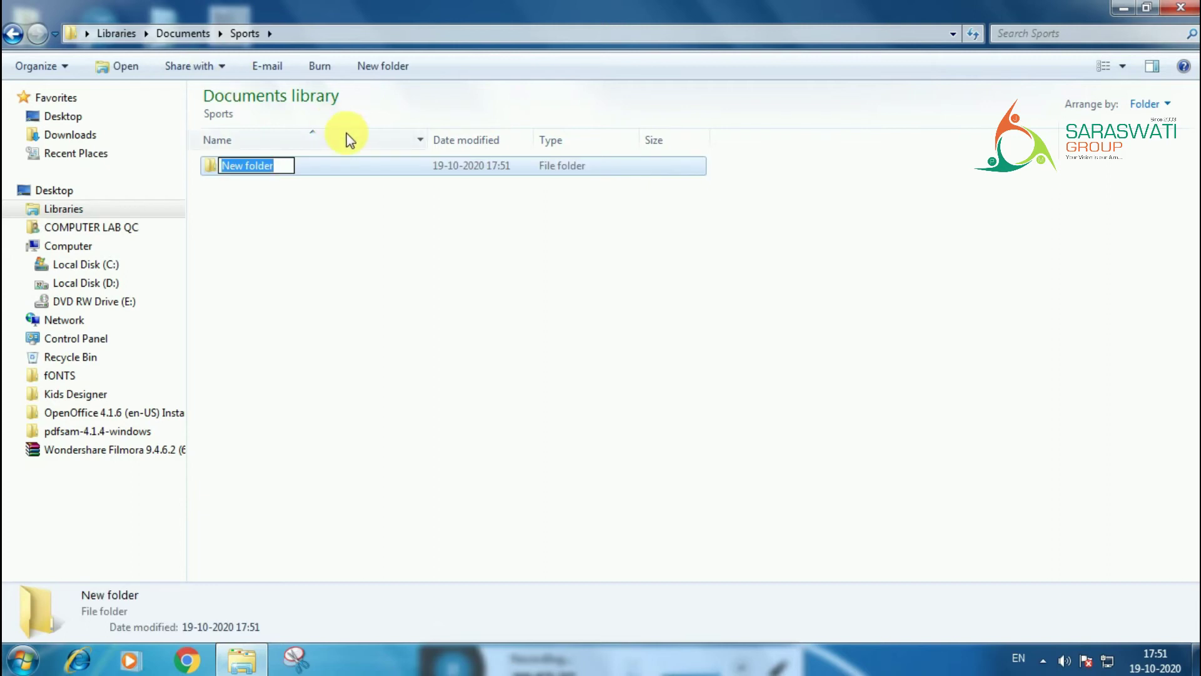
type("1nd")
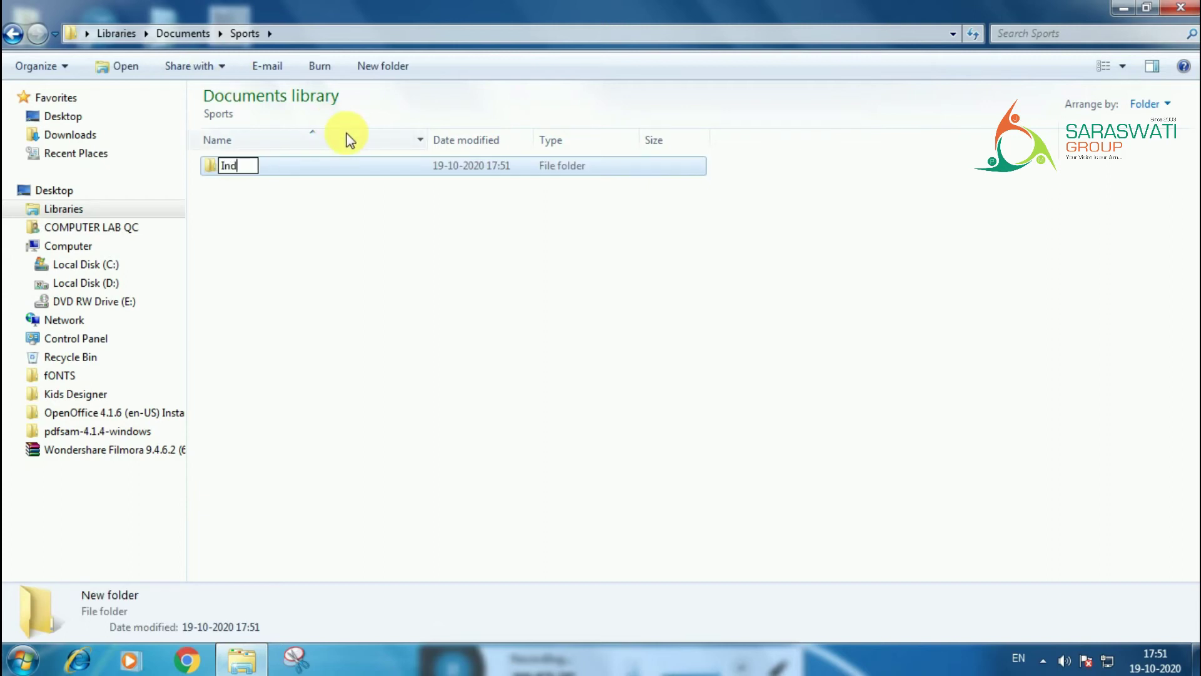
type("oor Games")
key("Return")
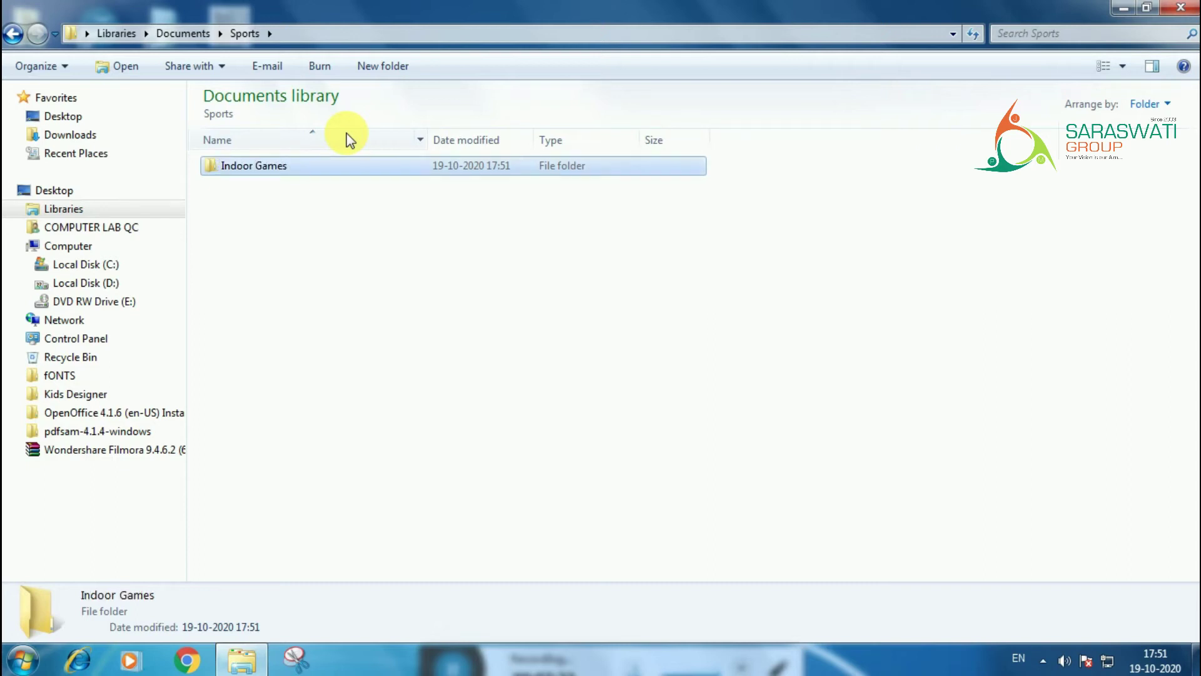
Create a second subfolder named Outdoor Game inside the Sports folder and return to the Documents library.
left_click(295, 123)
left_click(259, 69)
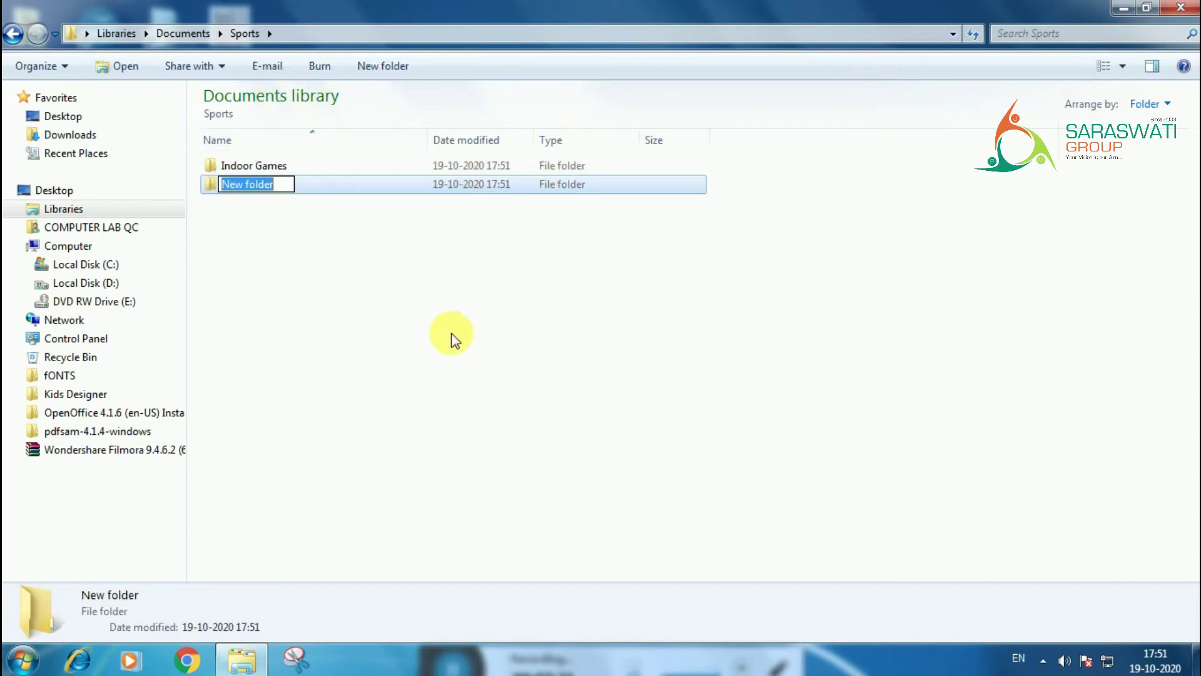
type("Ou")
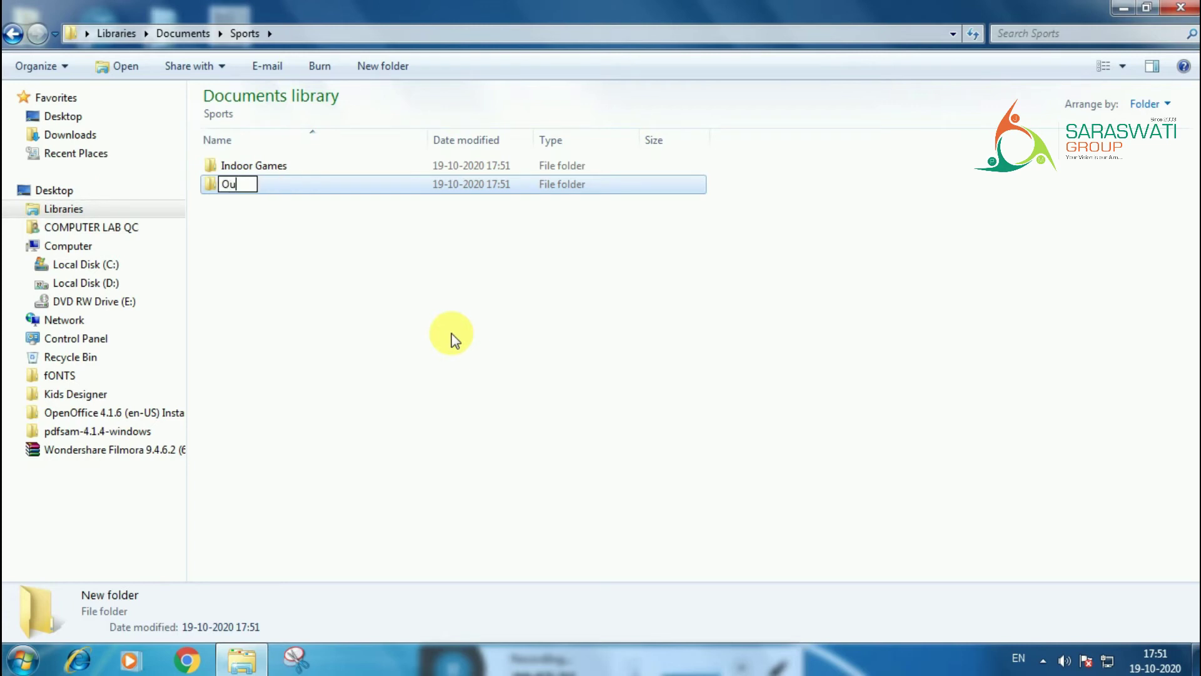
type("tdoor Game")
key("Return")
key("Return")
key("BackSpace")
key("BackSpace")
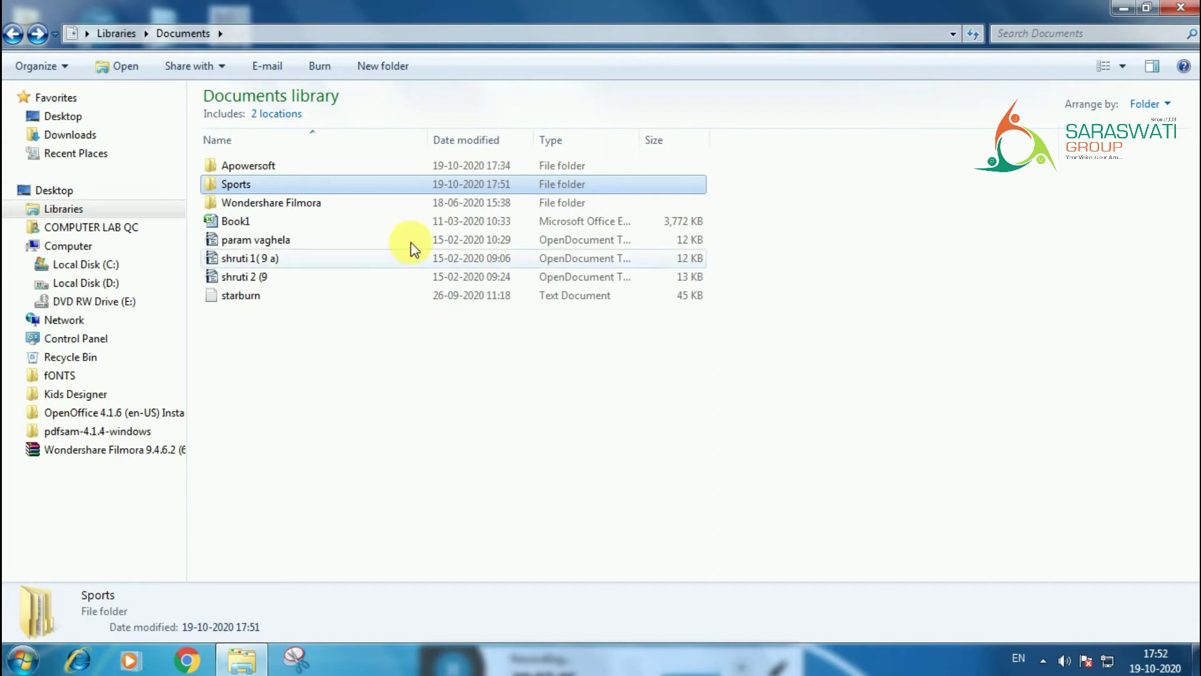
Create a text document named Chess inside the Indoor Games subfolder of Sports.
double_click(366, 185)
key("Down")
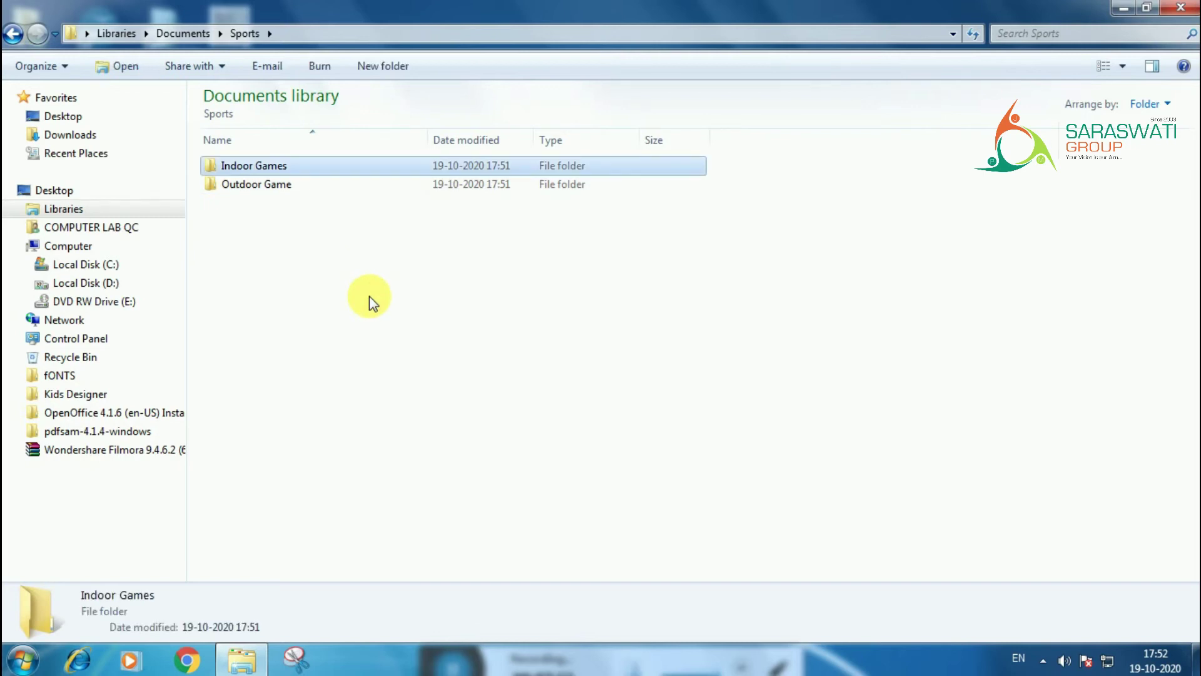
key("Return")
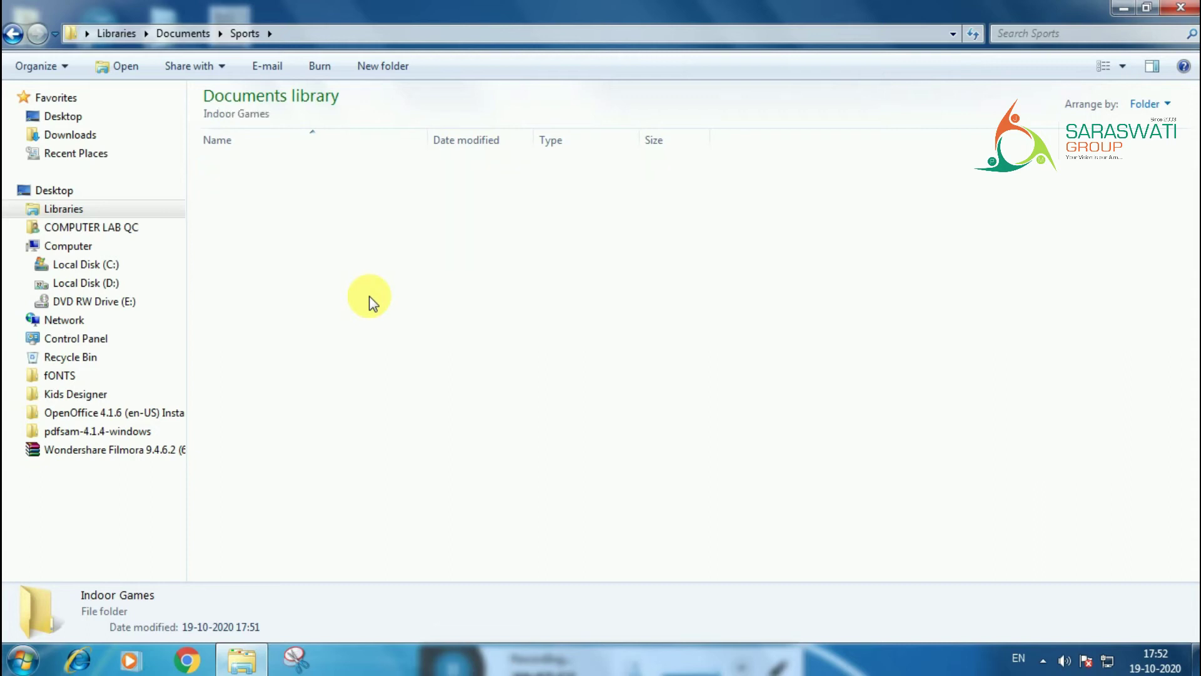
right_click(474, 389)
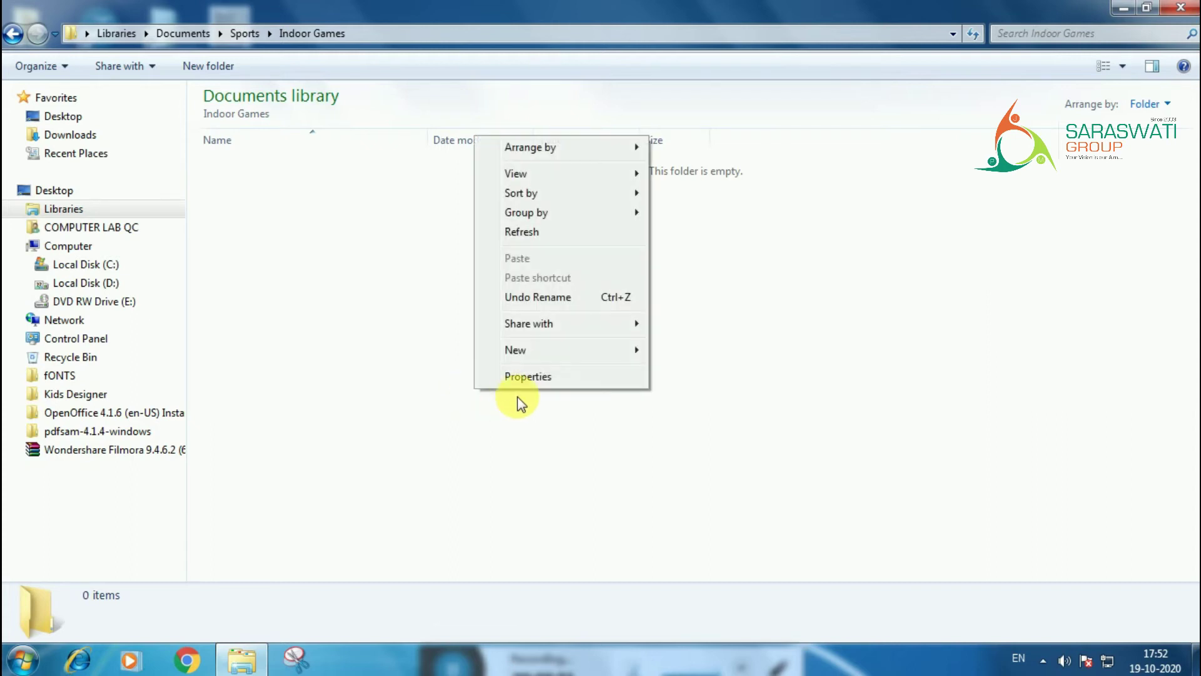
mouse_move(553, 352)
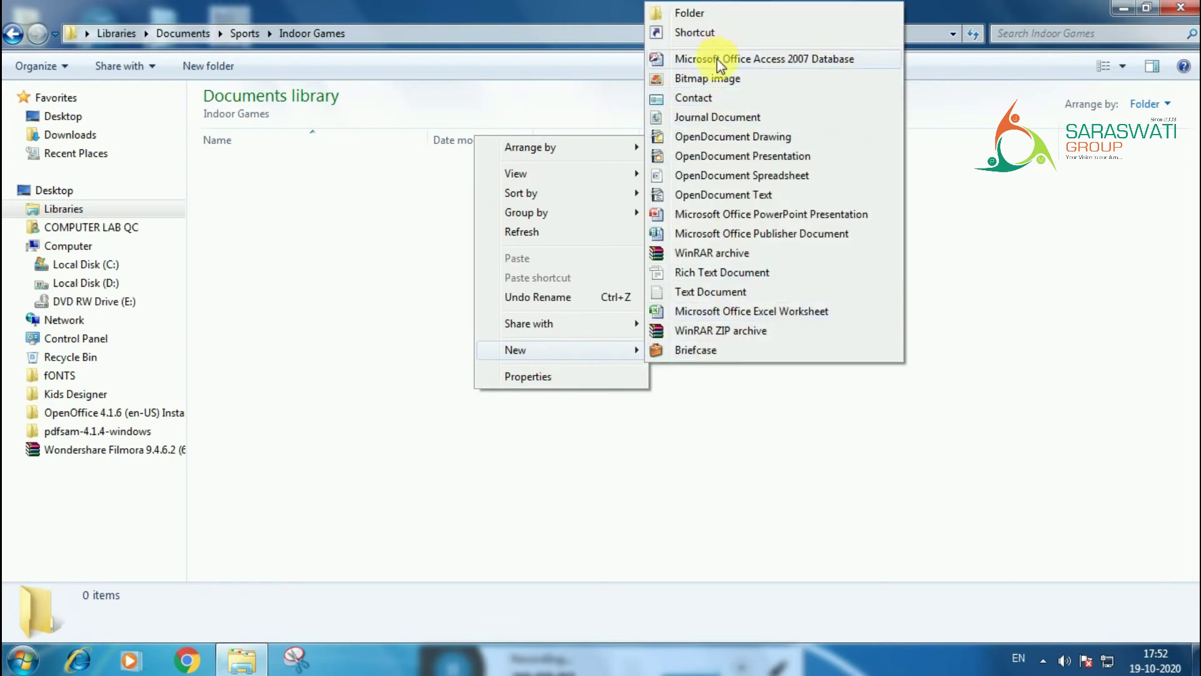
left_click(734, 298)
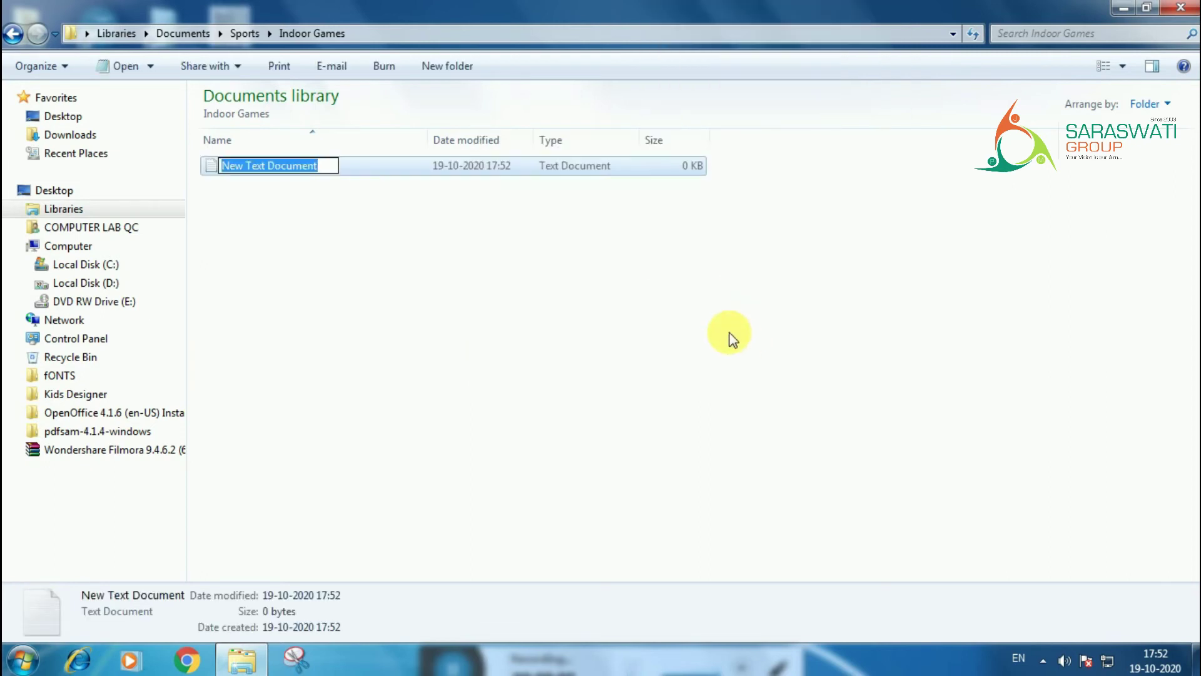
type("Chess")
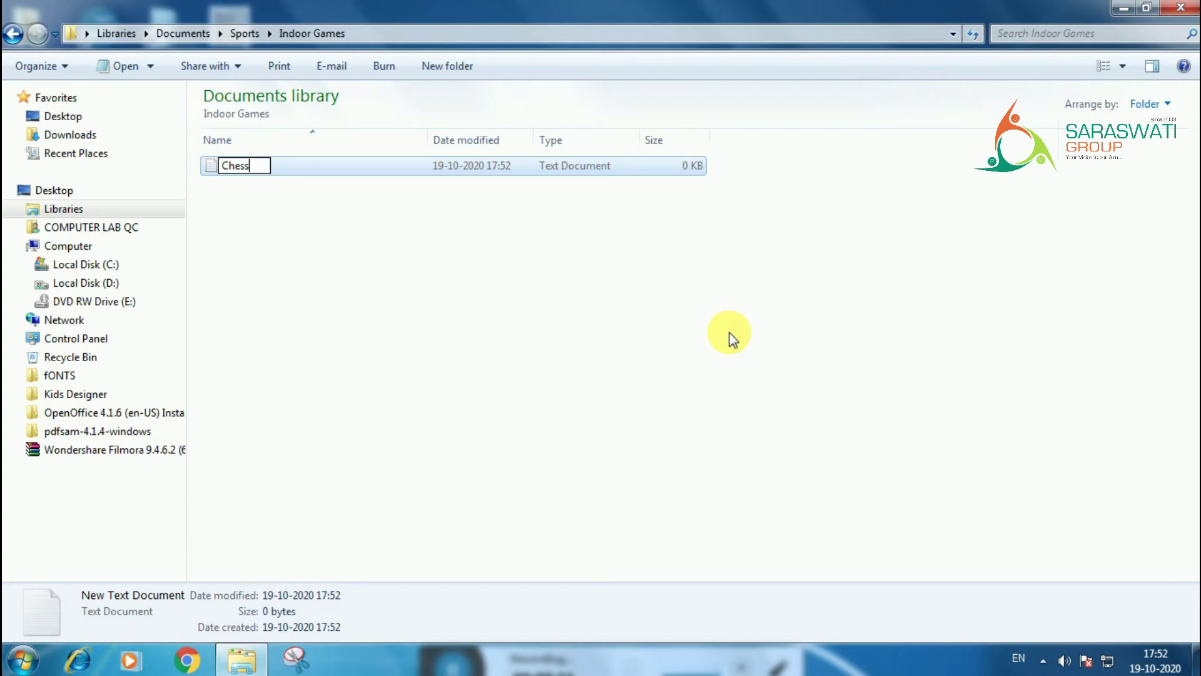
key("Return")
Create a second text document named Carrom in the Indoor Games folder.
left_click(726, 324)
right_click(726, 324)
left_click(803, 547)
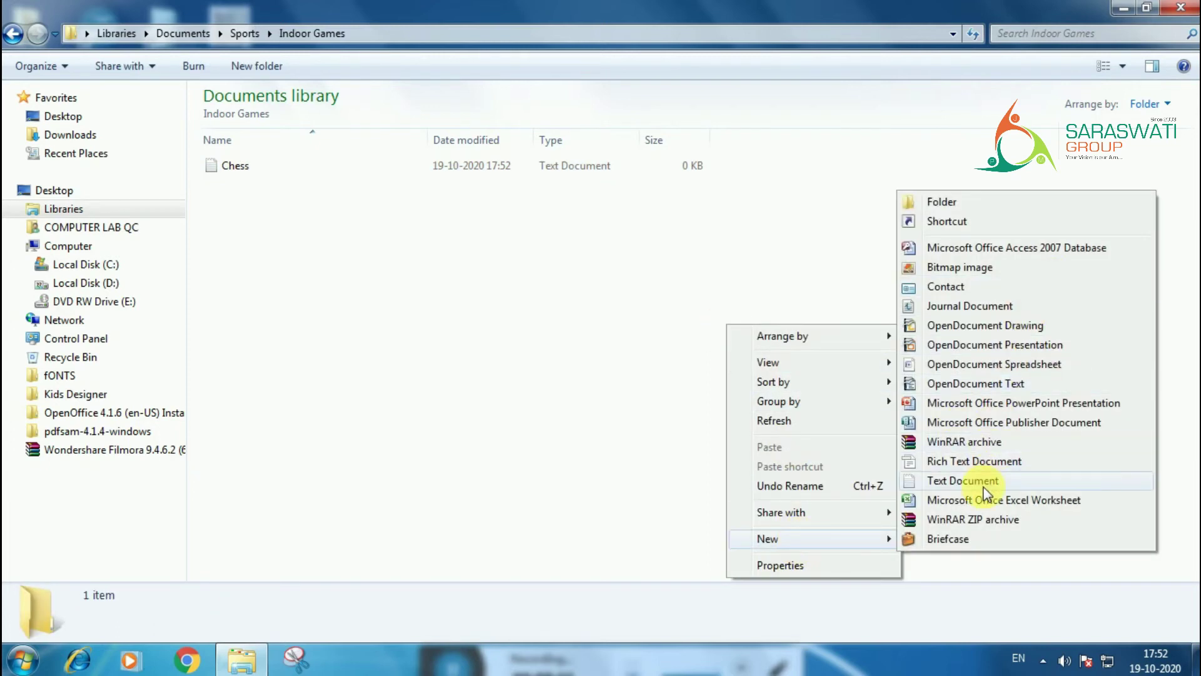
left_click(981, 481)
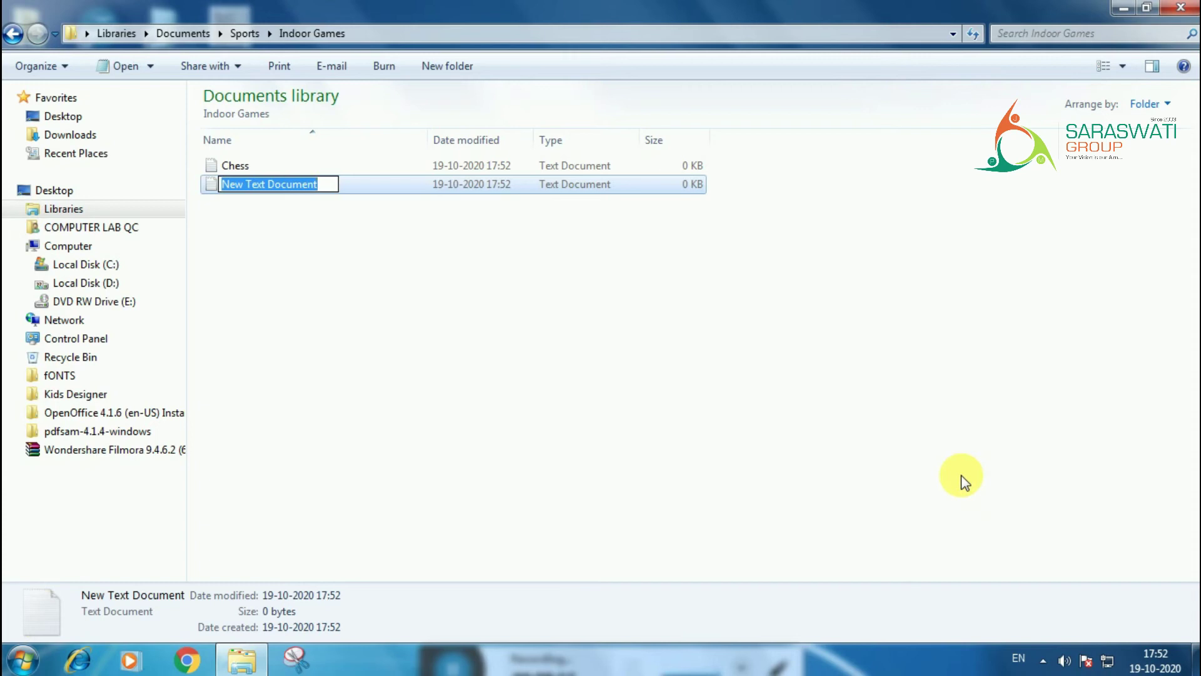
type("Carrom")
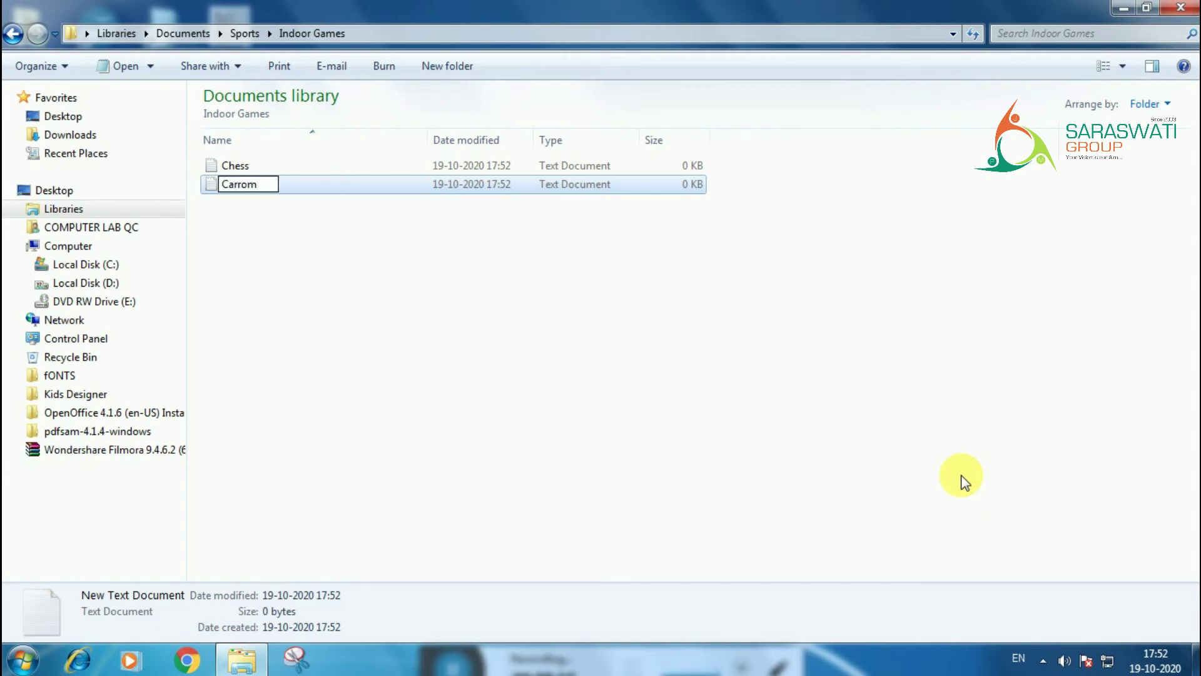
key("Return")
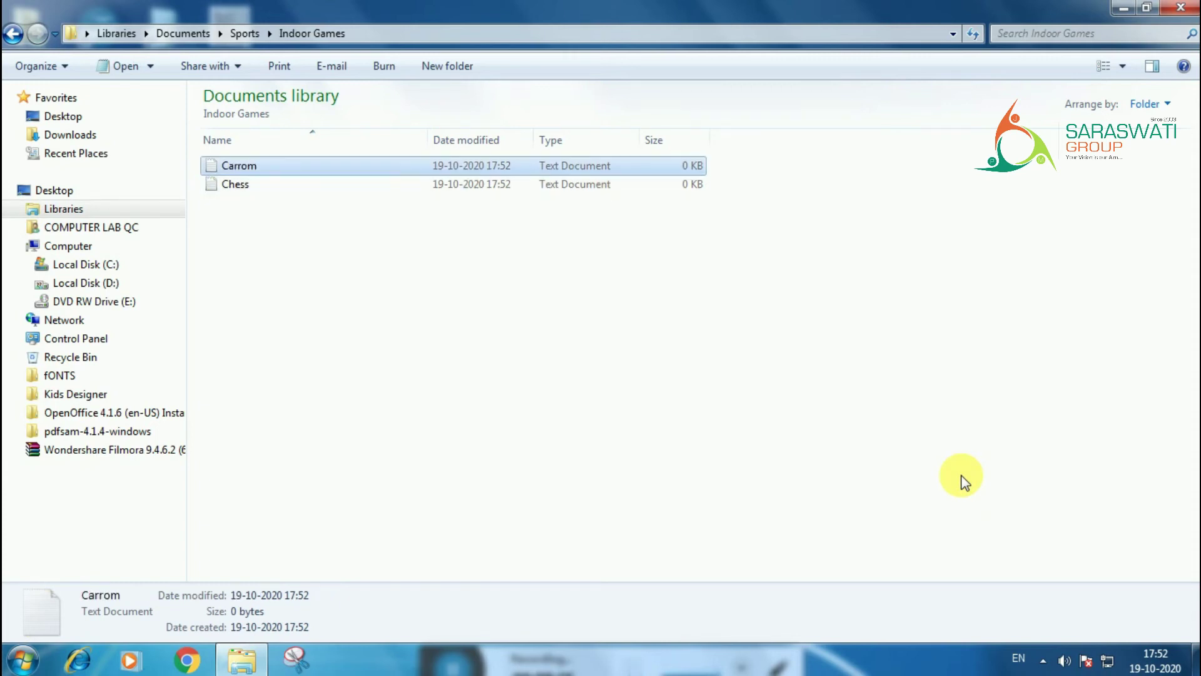
key("Down")
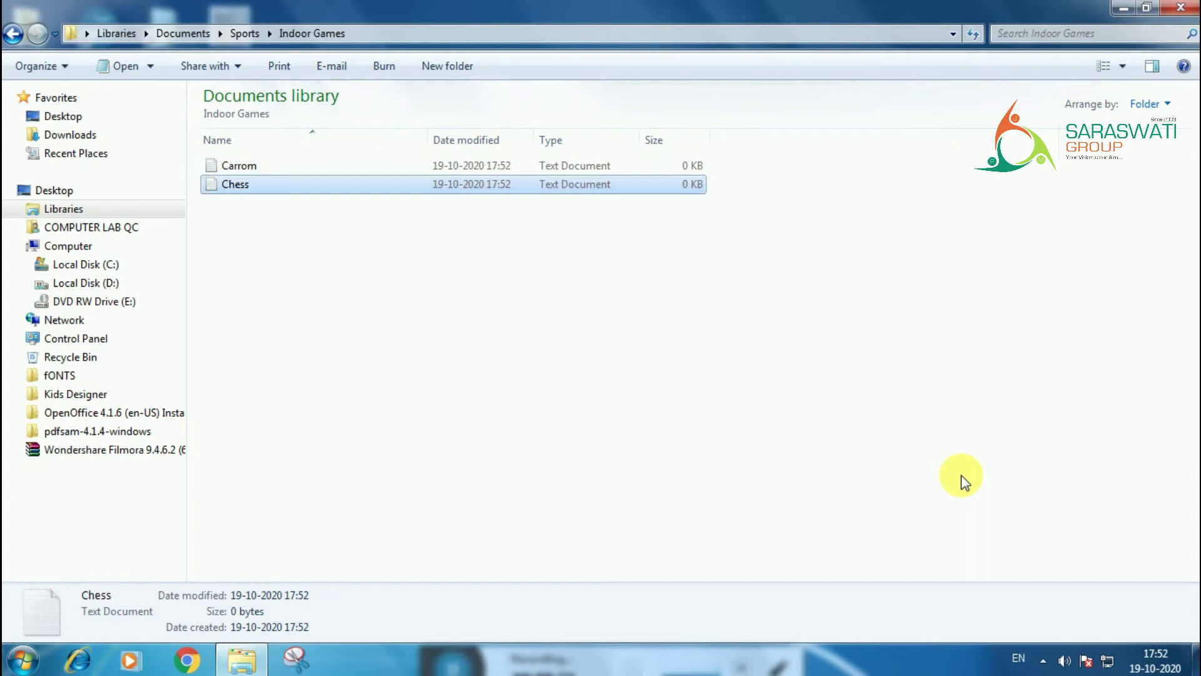
Create a text document named Fottball inside the Outdoor Game subfolder of Sports.
key("BackSpace")
key("Down")
key("Return")
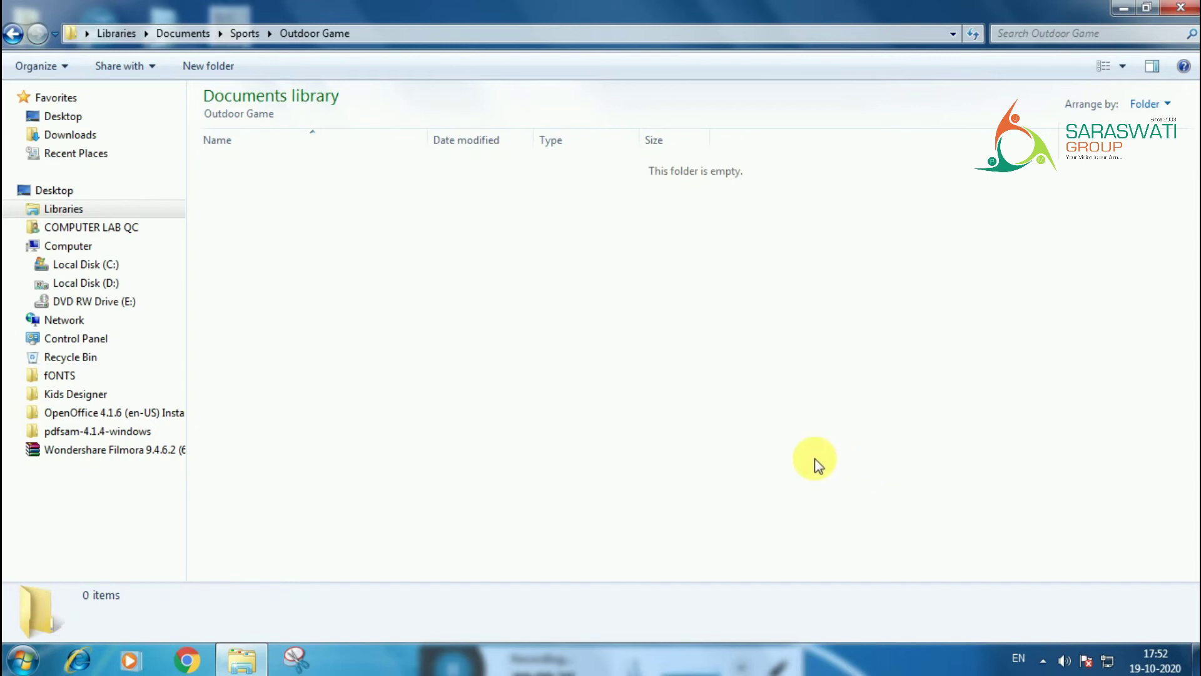
right_click(633, 319)
mouse_move(724, 528)
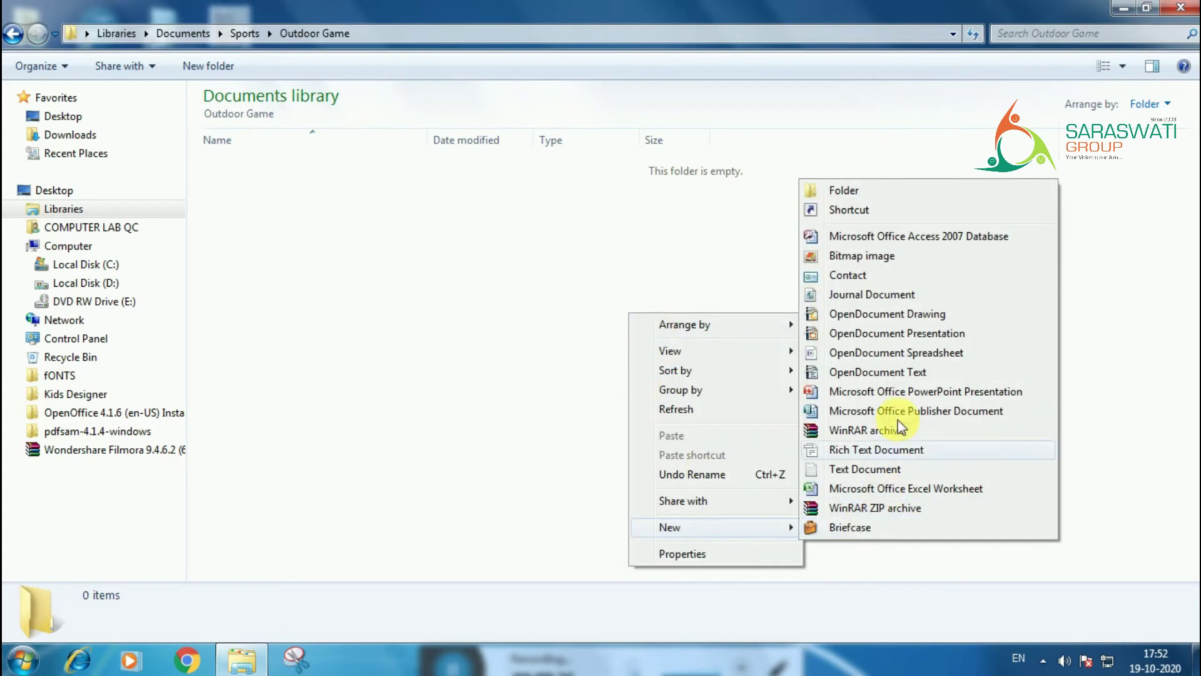
left_click(898, 470)
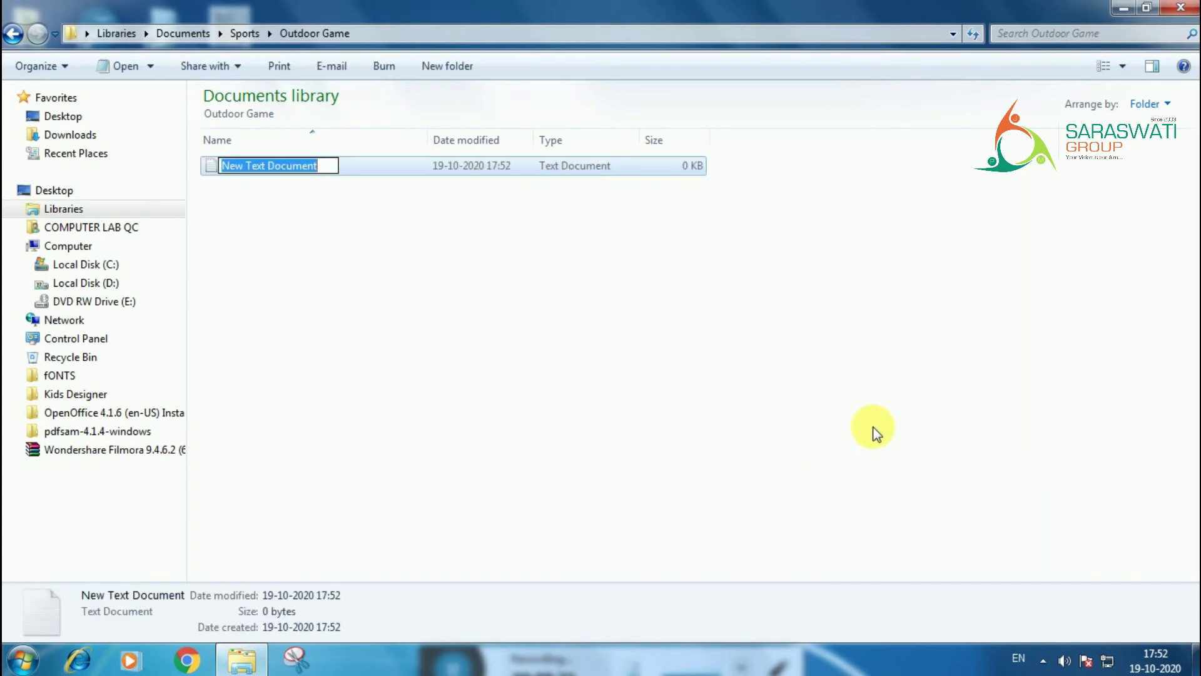
type("Fottball")
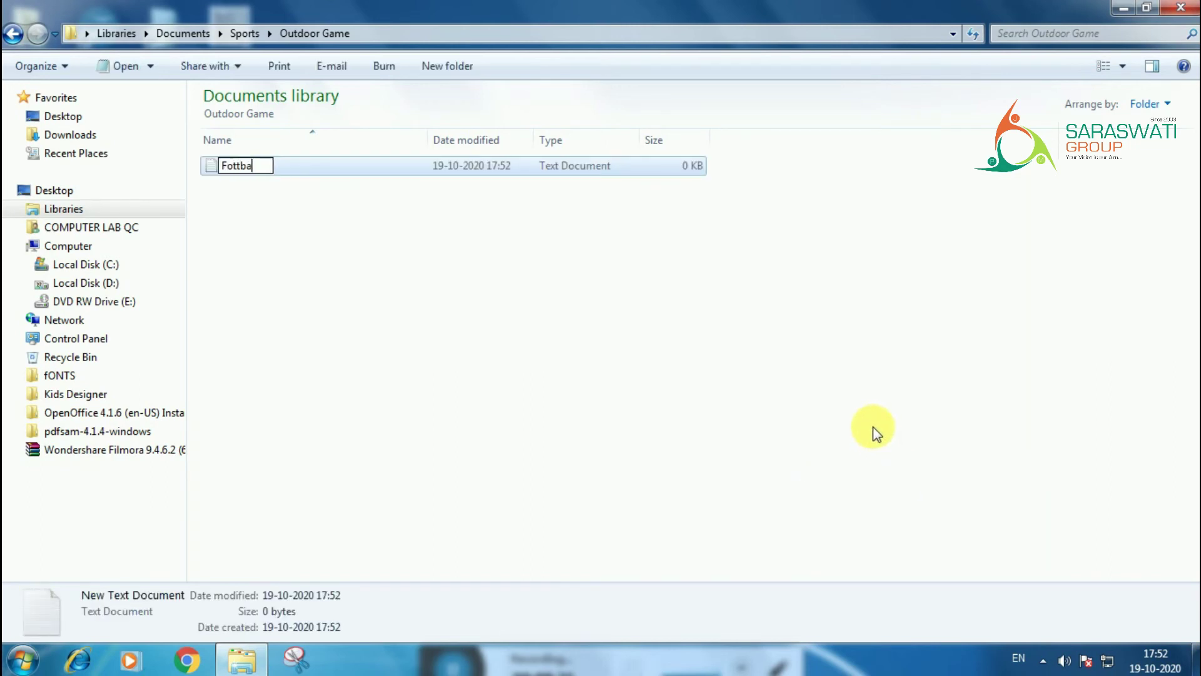
key("Return")
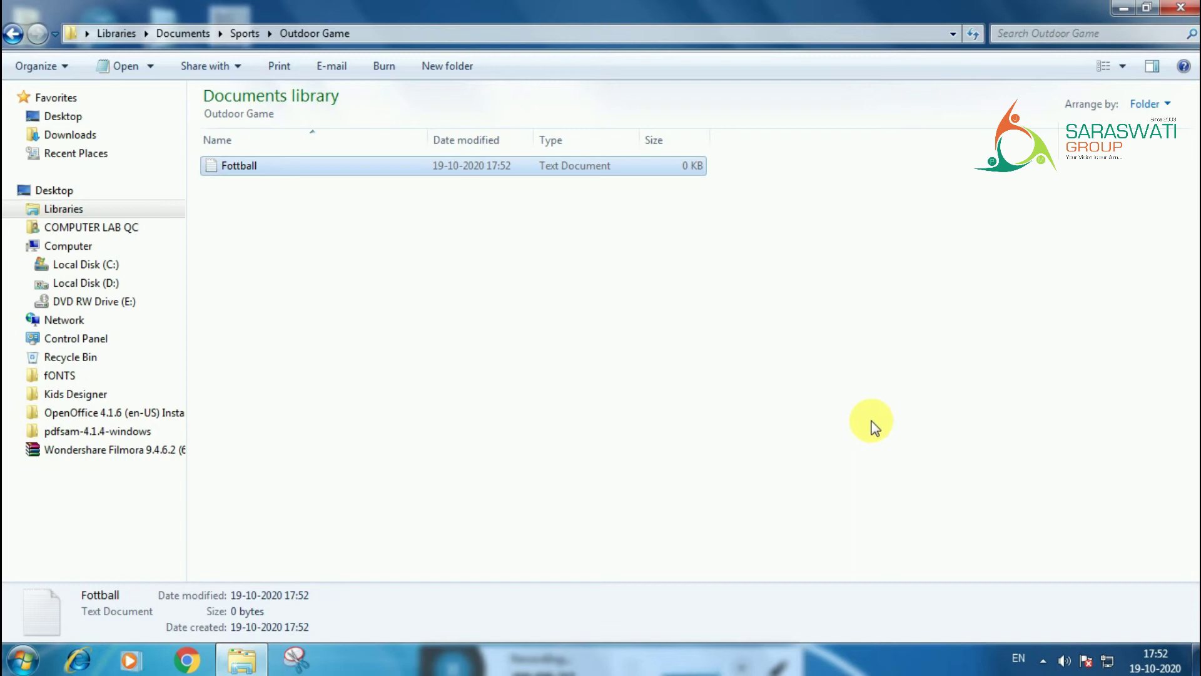
Correct the spelling of the Fottball text document's name to Football.
left_click(725, 321)
key("Down")
key("F2")
key("End")
key("Left")
key("Left")
key("Left")
key("Left")
key("Left")
key("shift+Left")
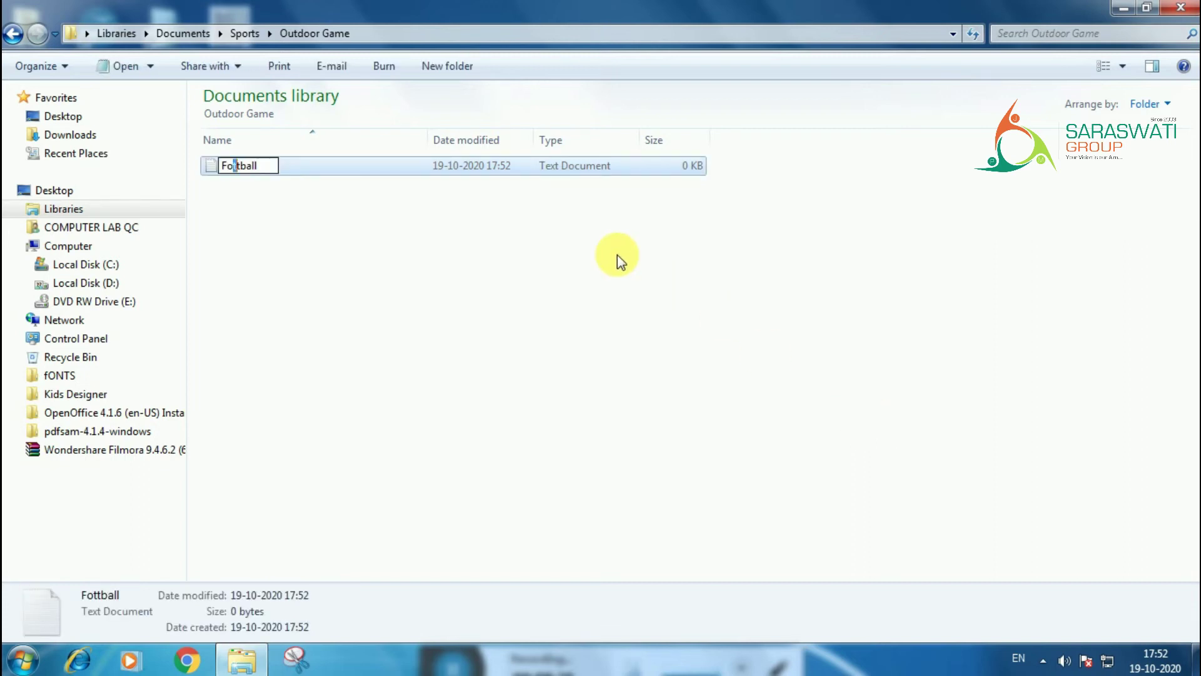
type("o")
key("Return")
Create a second text document named Hockey in the Outdoor Game folder.
left_click(621, 261)
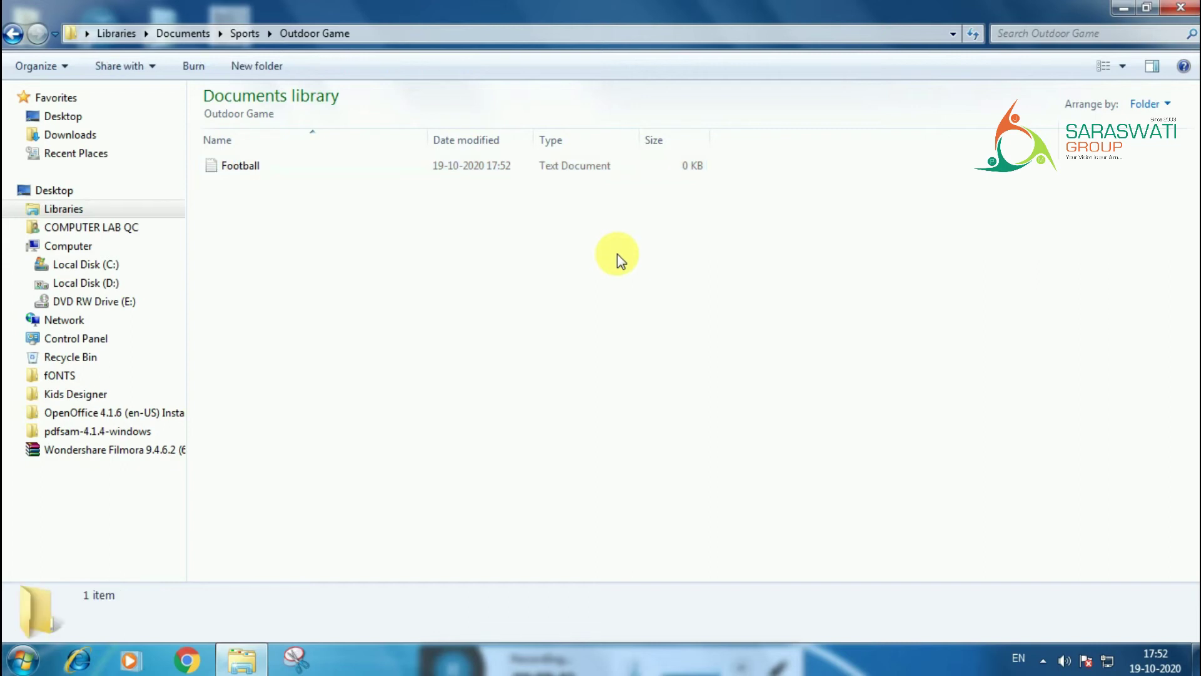
right_click(621, 261)
mouse_move(702, 469)
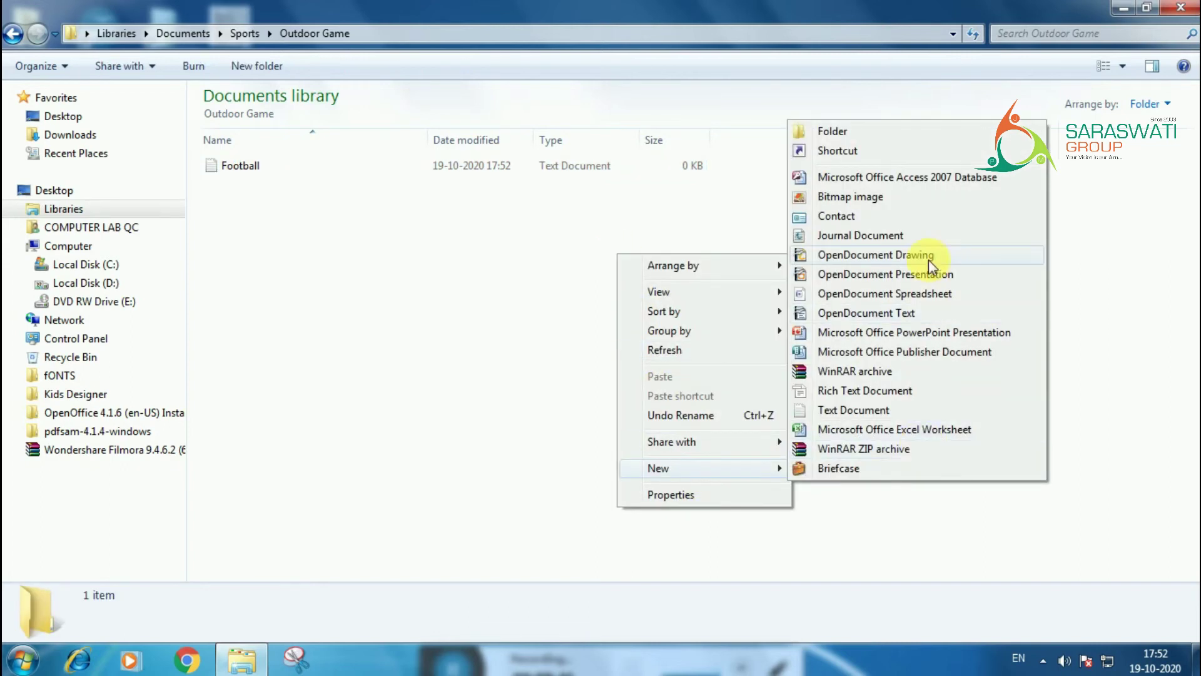
left_click(891, 408)
type("H")
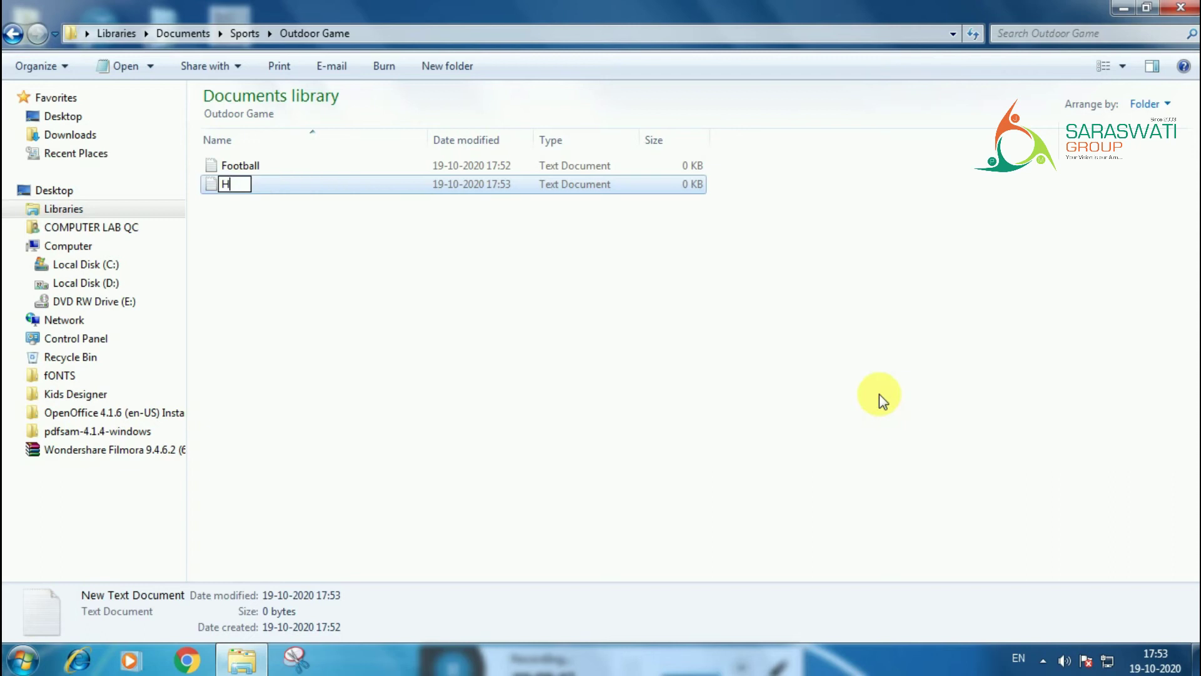
type("ockey")
key("BackSpace")
type("y")
key("Return")
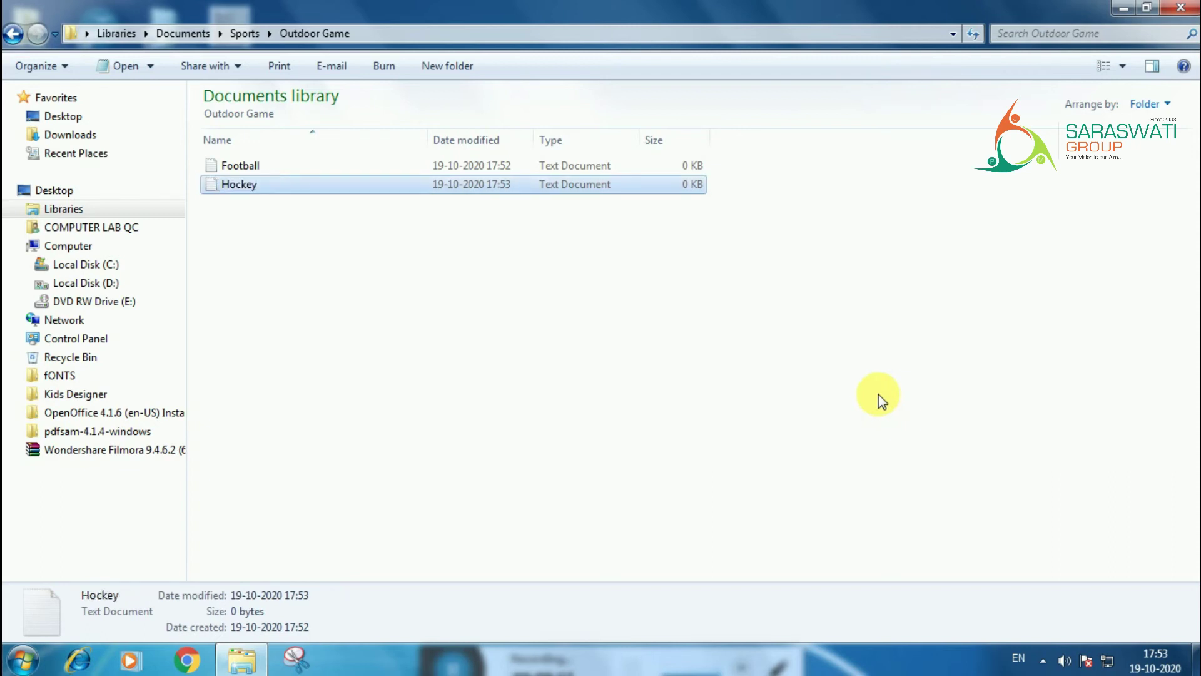
Go back up through the Sports folder to the Documents library.
key("BackSpace")
key("BackSpace")
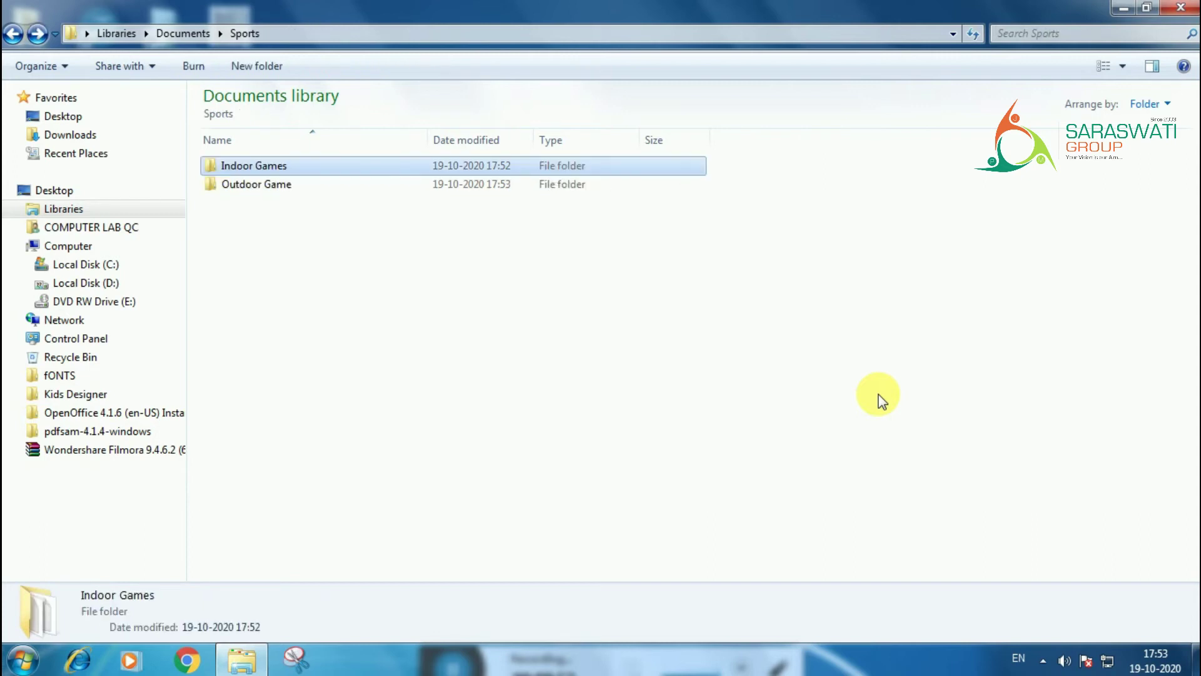
key("Down")
key("BackSpace")
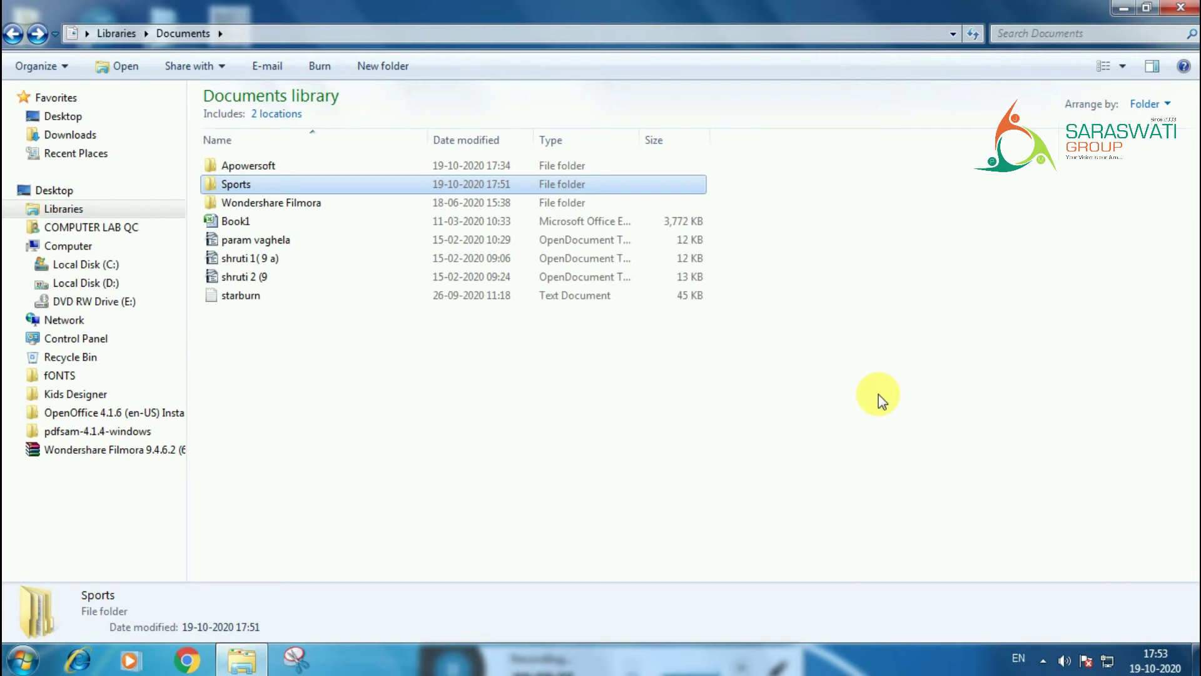
Open the Sports folder and review the files in its Indoor Games and Outdoor Game subfolders.
key("Return")
key("Down")
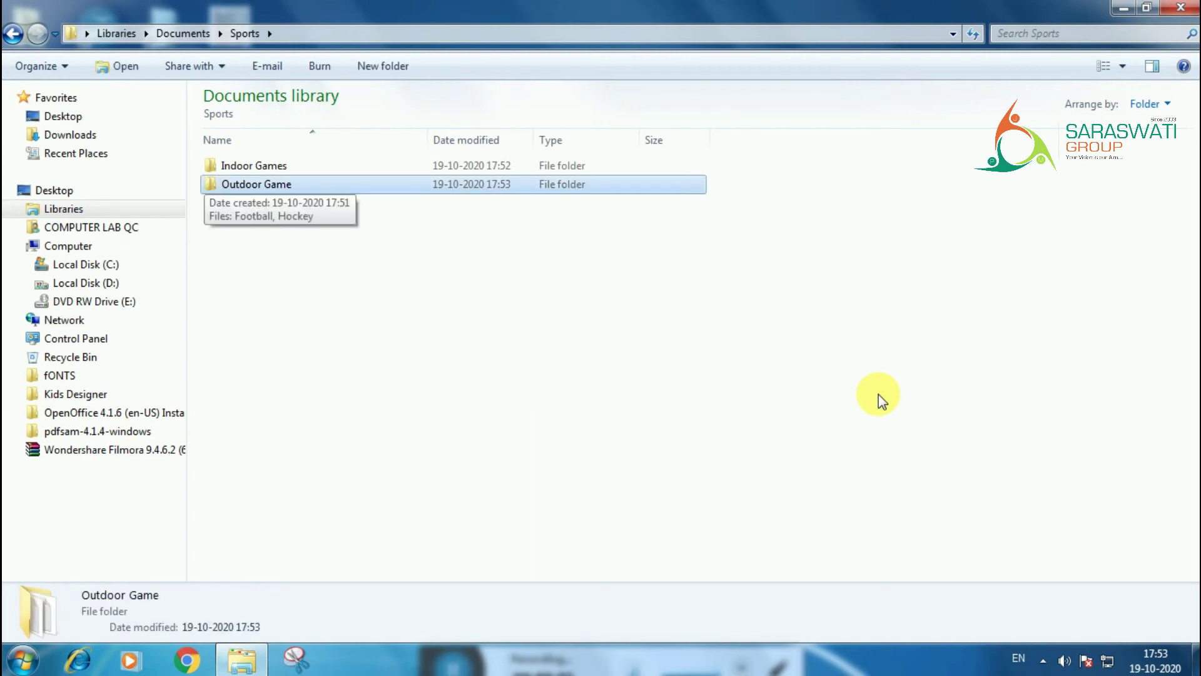
key("Up")
key("Return")
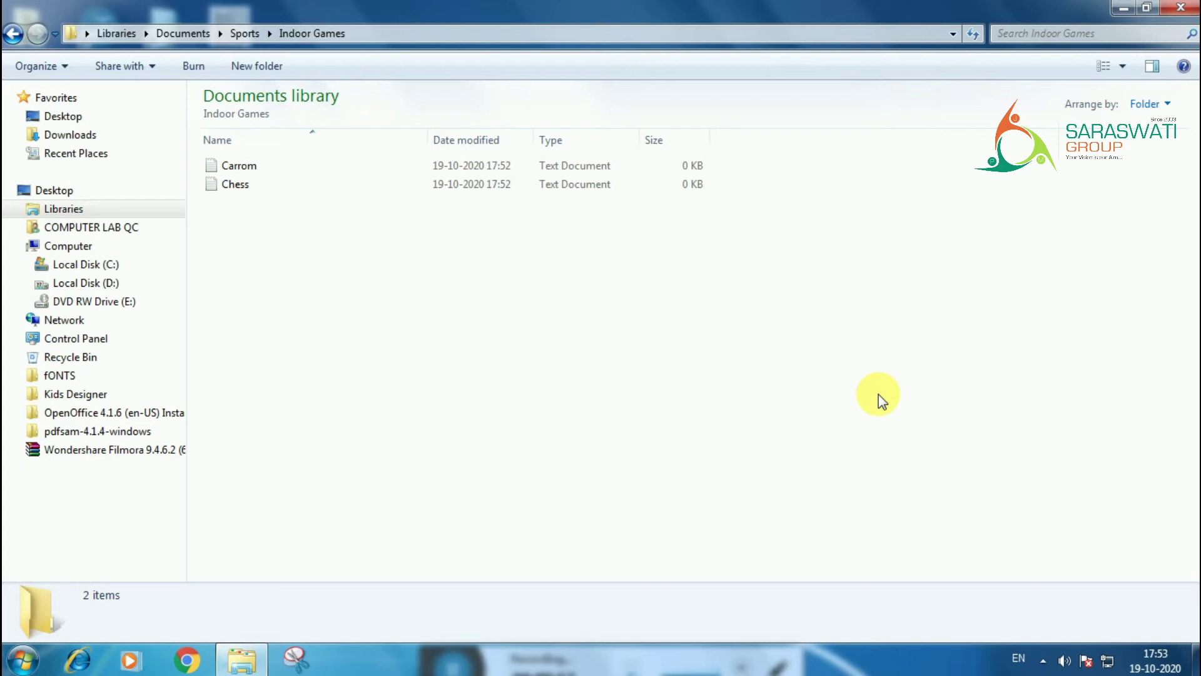
key("BackSpace")
key("Down")
key("Return")
key("Down")
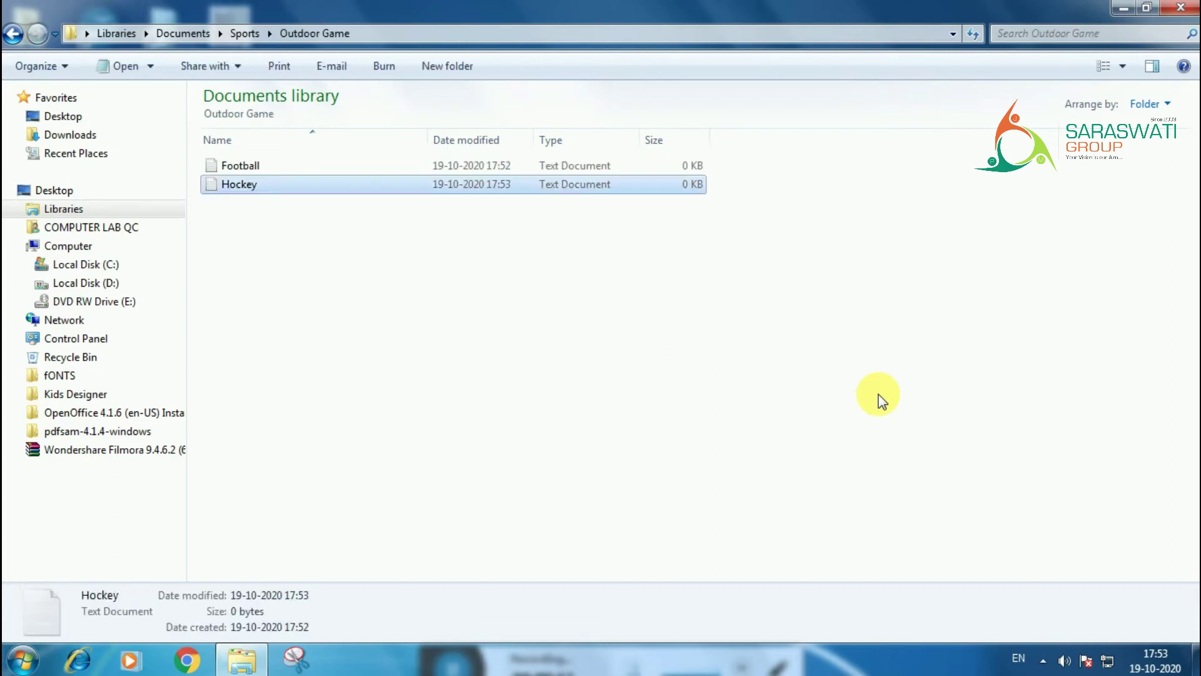
key("Up")
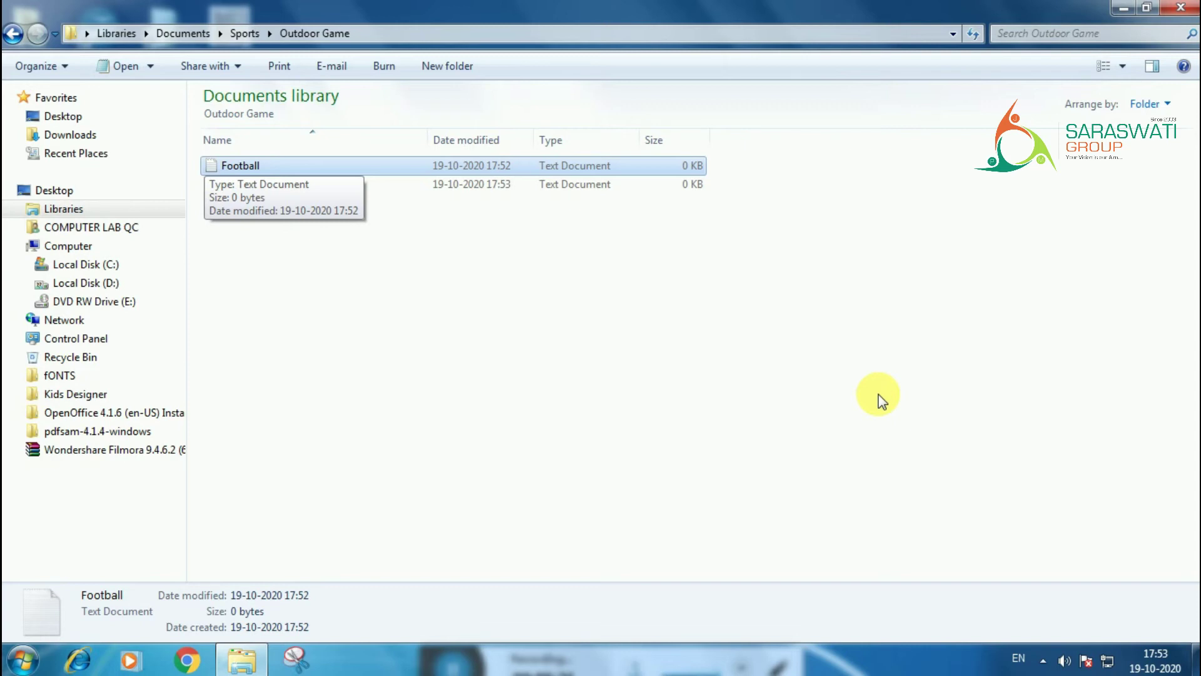
Return to the Documents library and move the Sports folder to the Recycle Bin.
key("BackSpace")
key("BackSpace")
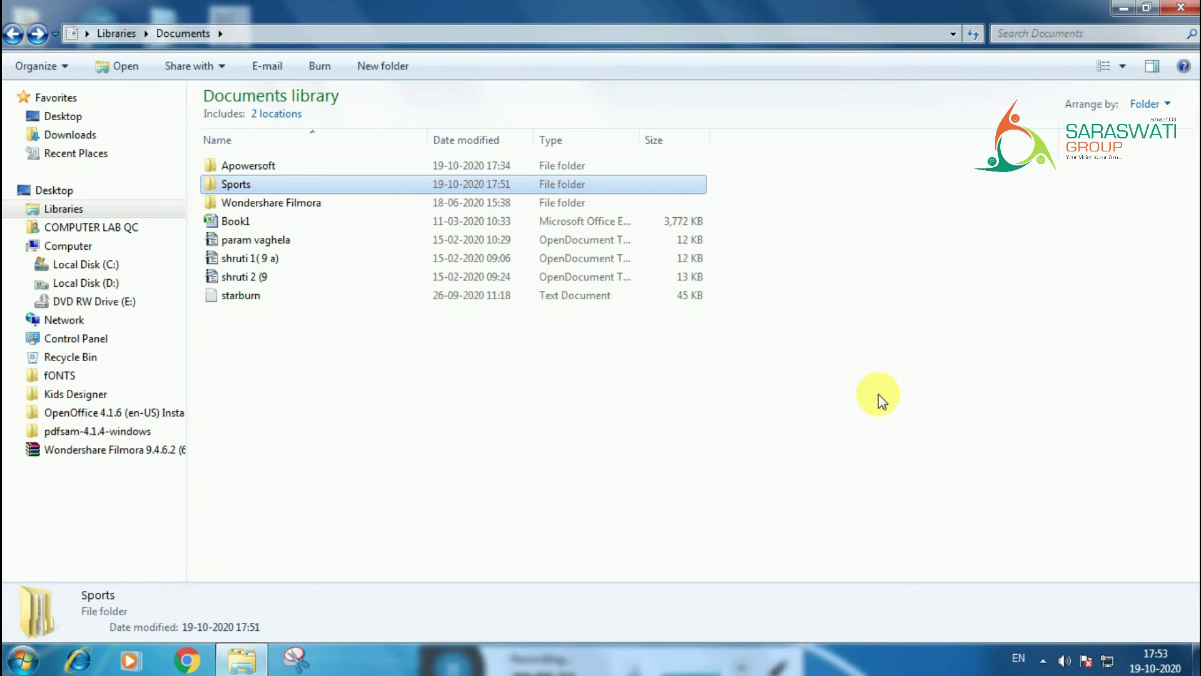
key("Delete")
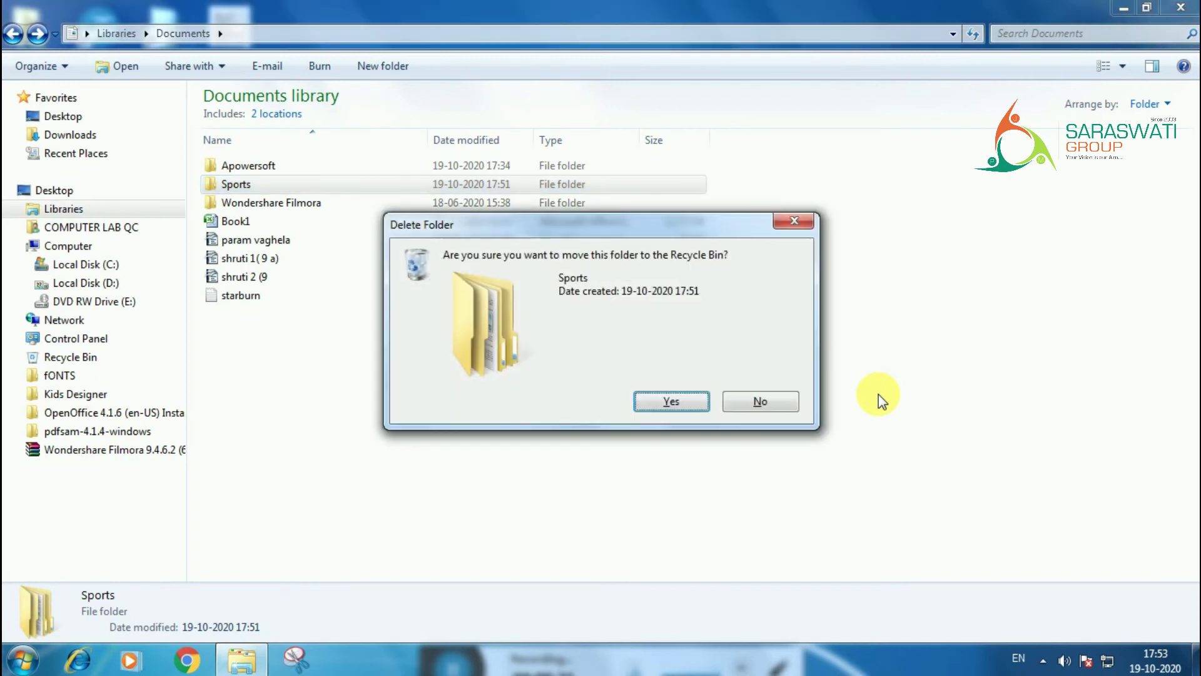
key("Return")
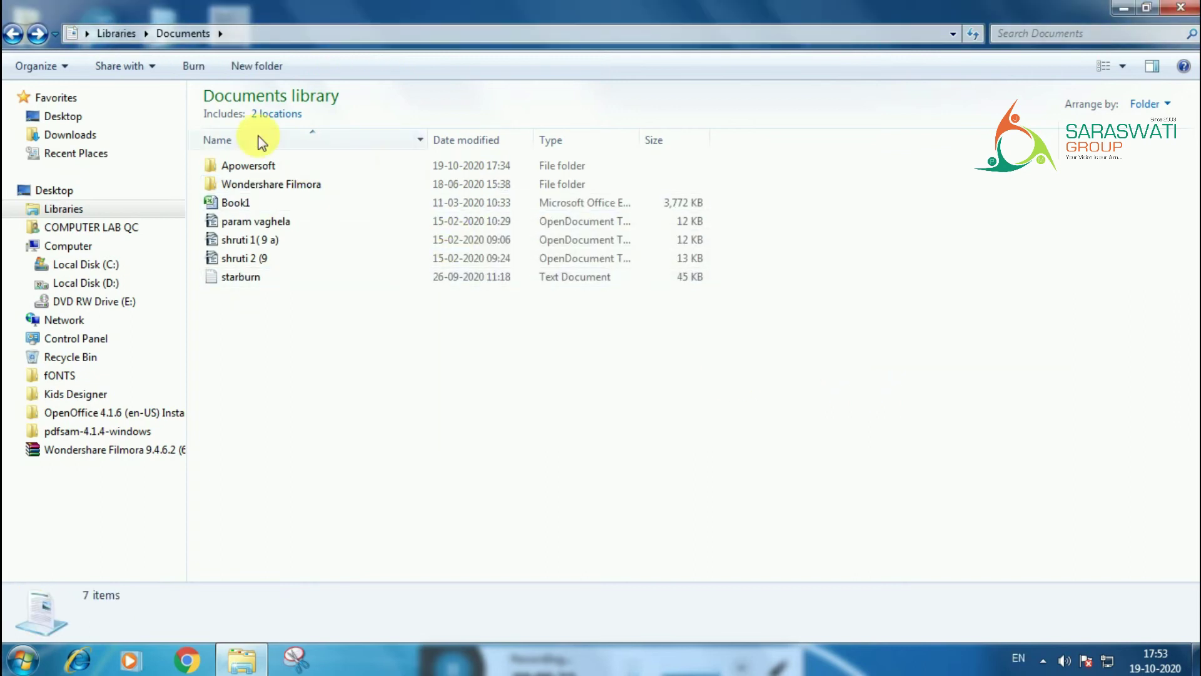
Create a new empty folder named Sports in the Documents library.
left_click(259, 67)
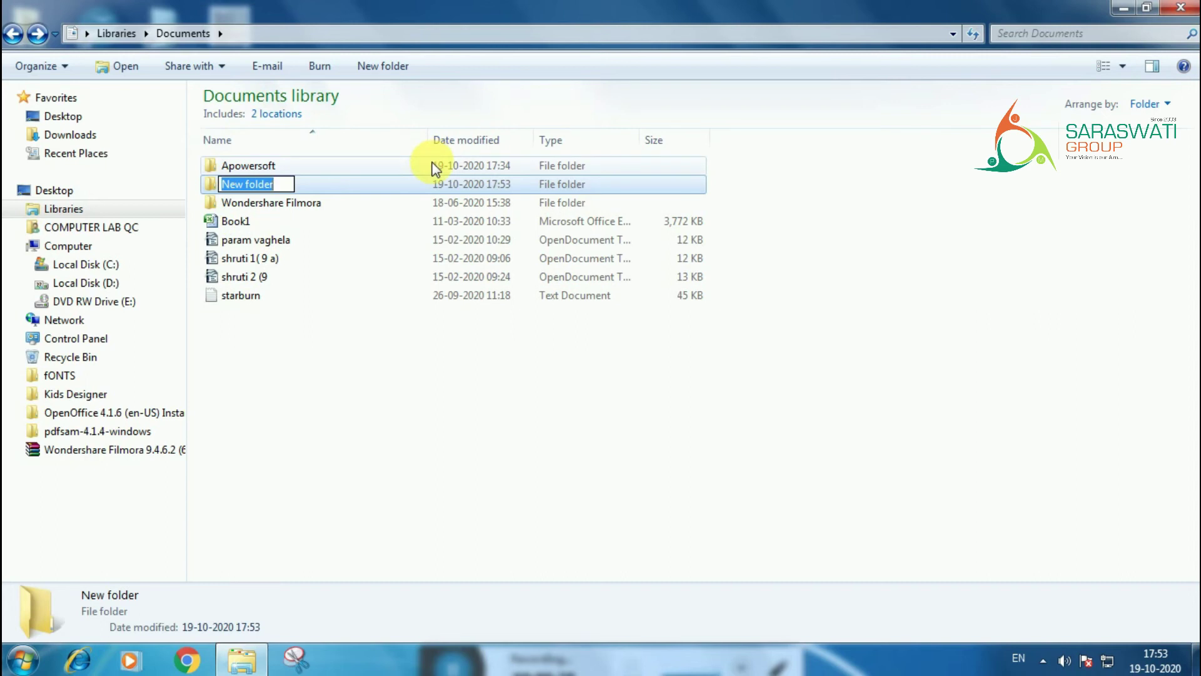
type("Sports")
key("Return")
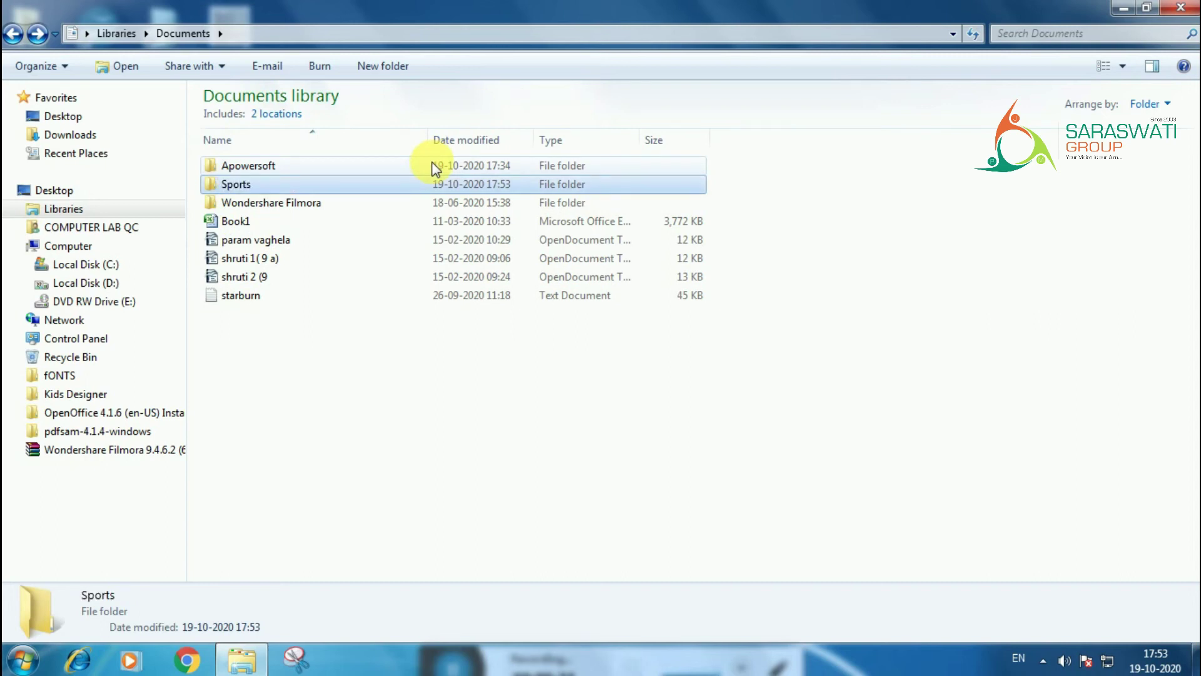
Open the Sports folder and create a subfolder named Indoor Games in it.
key("Return")
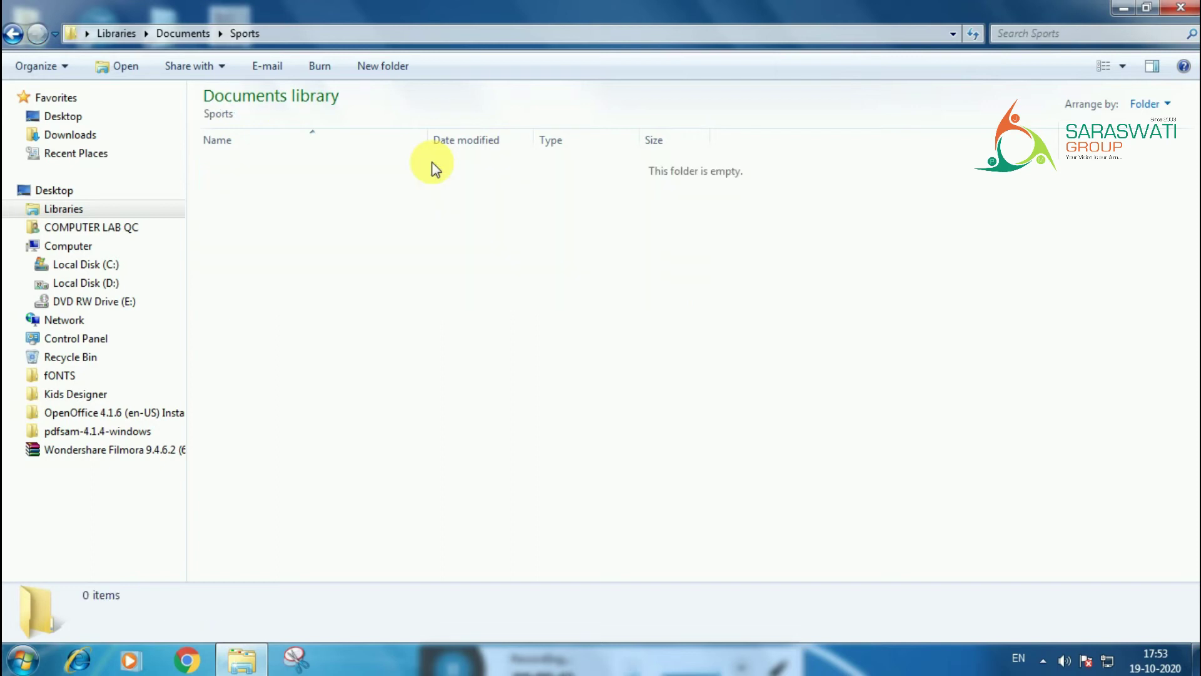
left_click(200, 67)
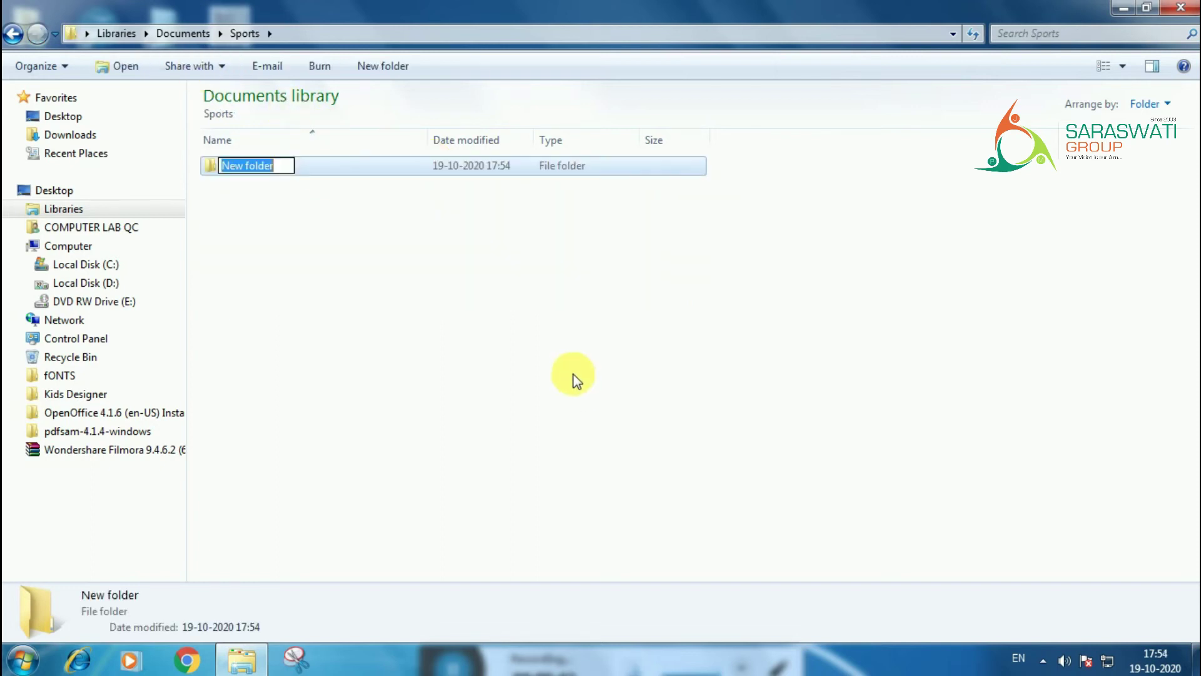
type("1n")
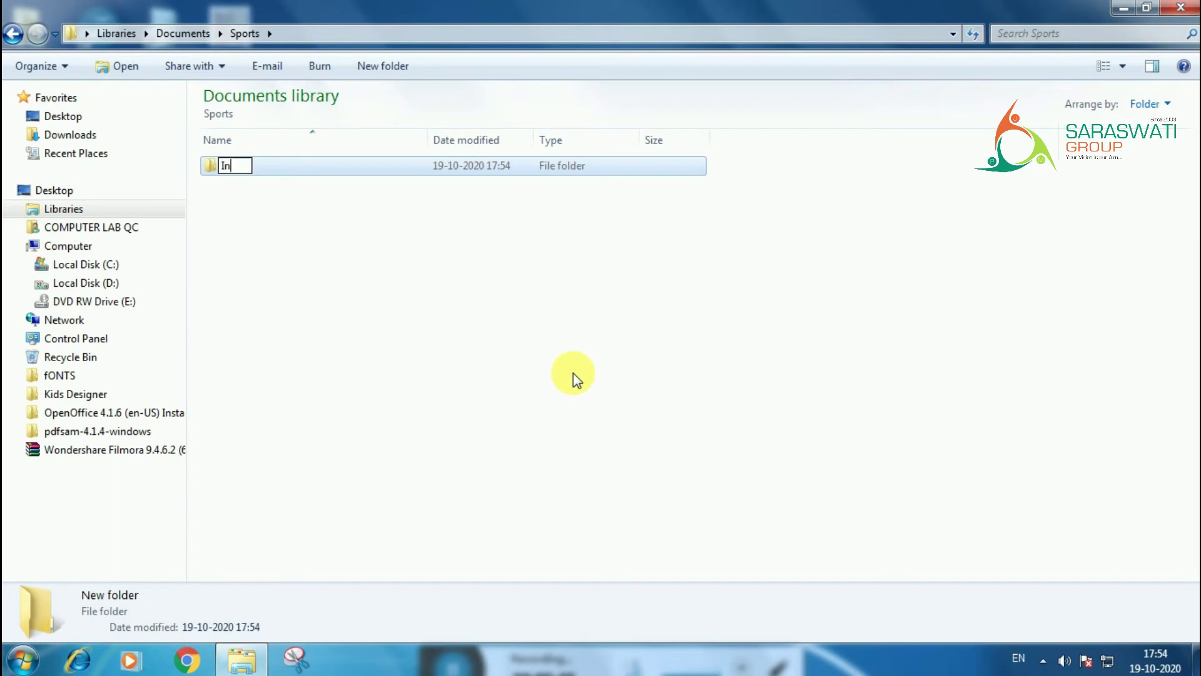
type("door Gam")
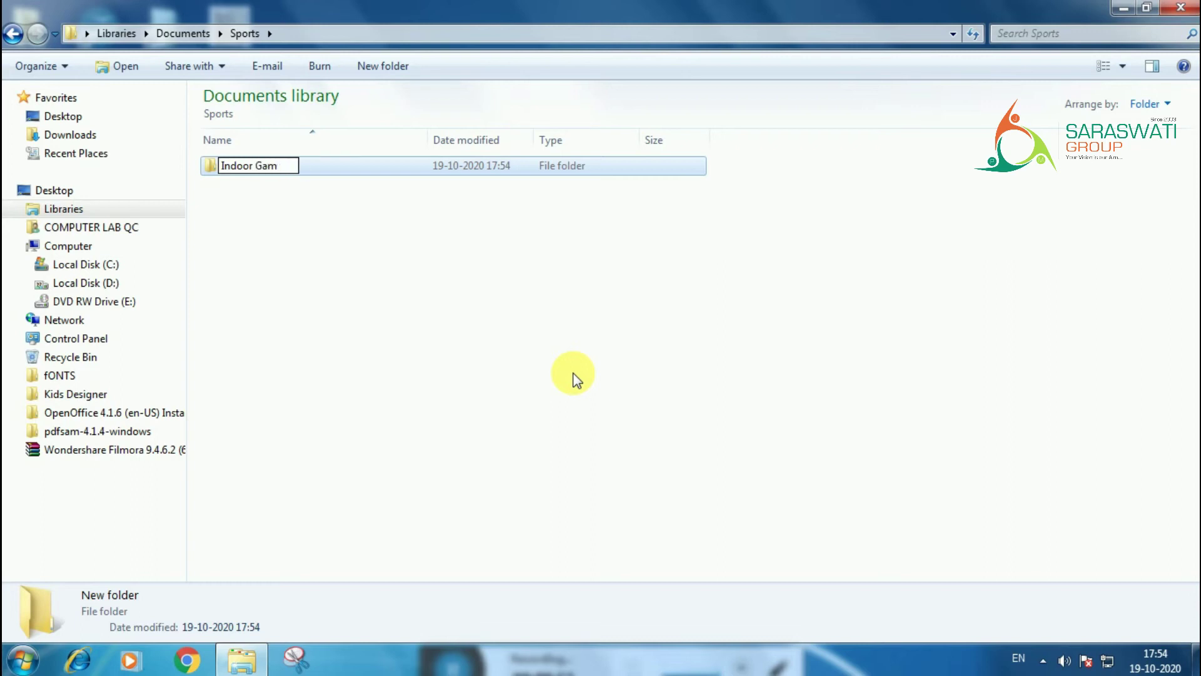
type("es")
key("Return")
left_click(554, 352)
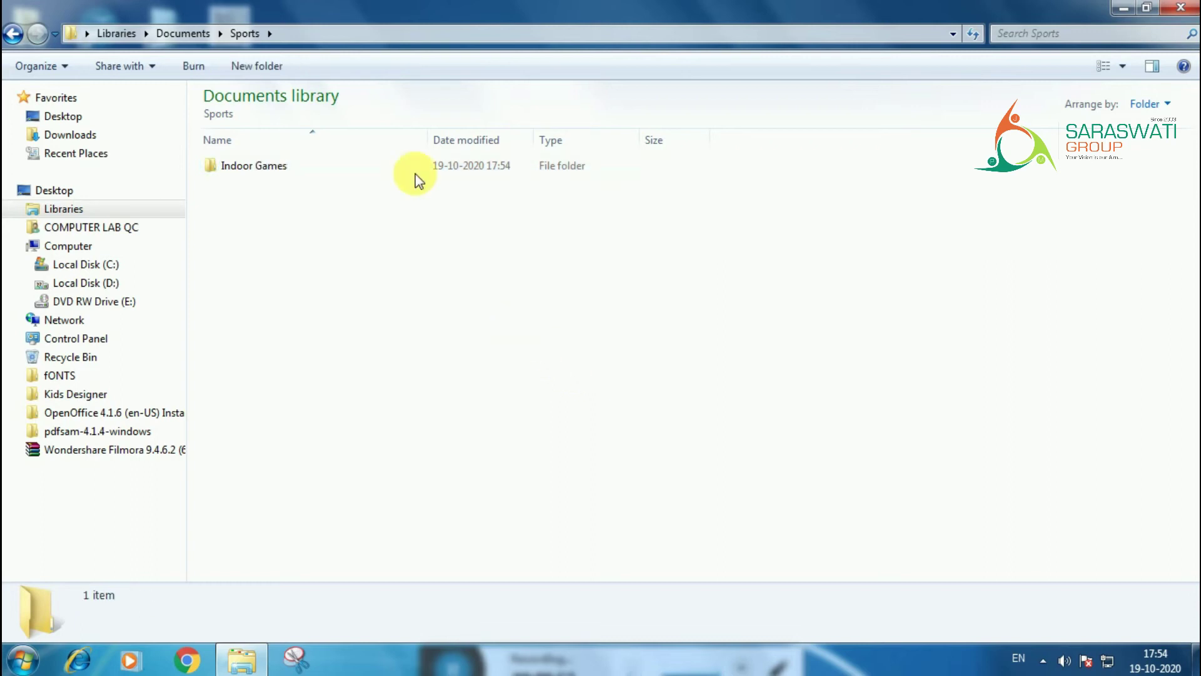
Create a second subfolder named Outdoor Games in the Sports folder.
left_click(258, 65)
type("Outdorr")
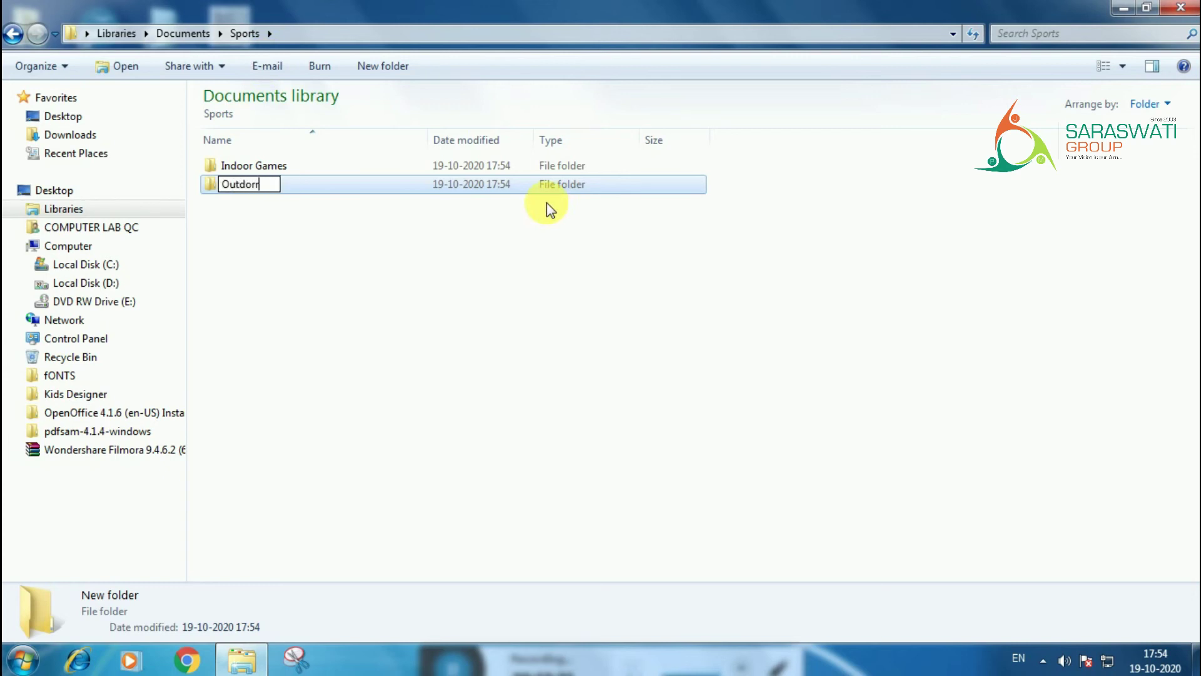
key("BackSpace")
type("or Games")
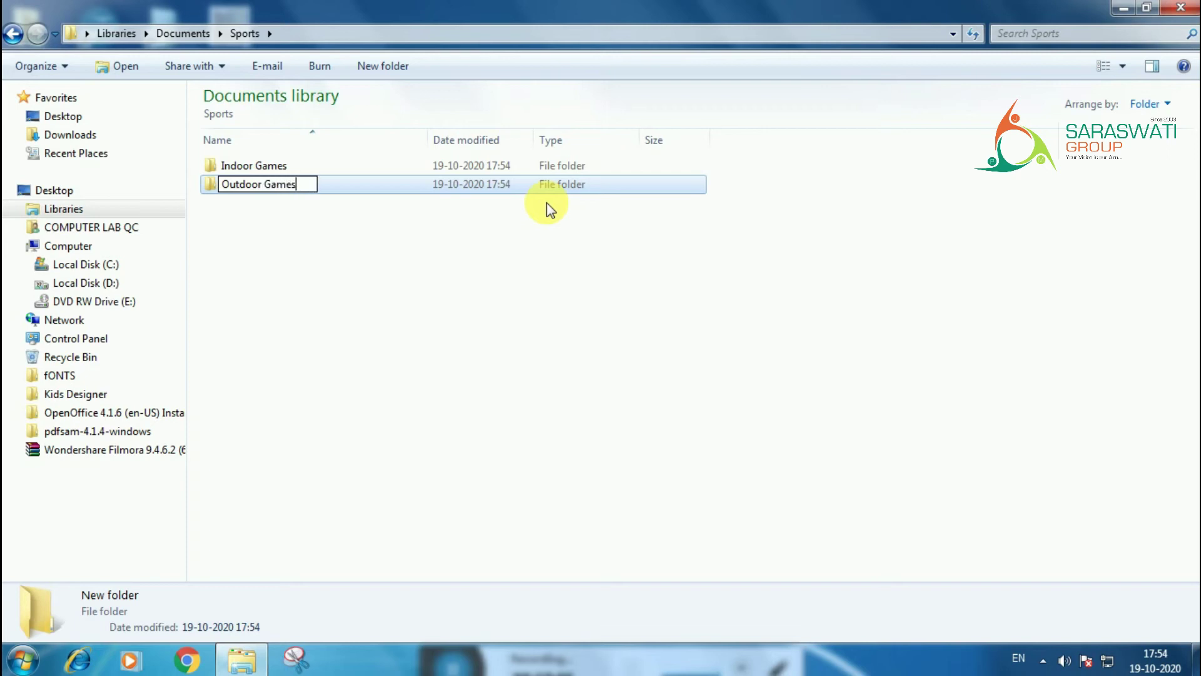
key("Return")
Open the Indoor Games folder and create a text document named Chess in it.
double_click(500, 173)
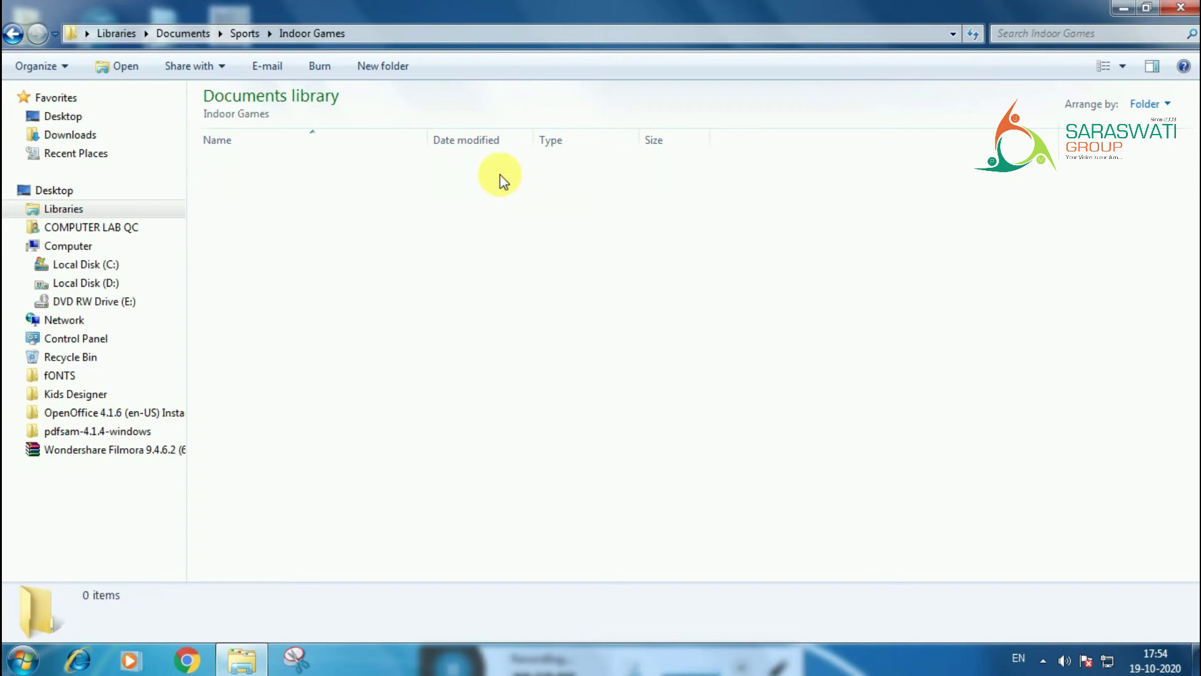
right_click(350, 205)
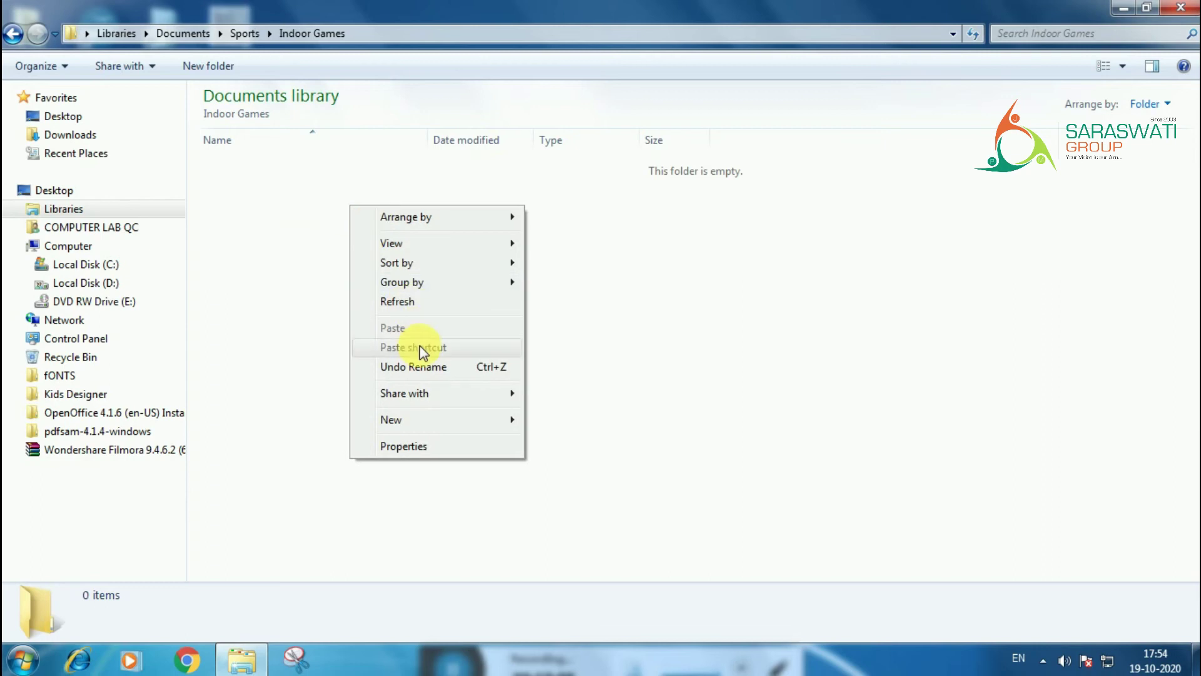
mouse_move(437, 420)
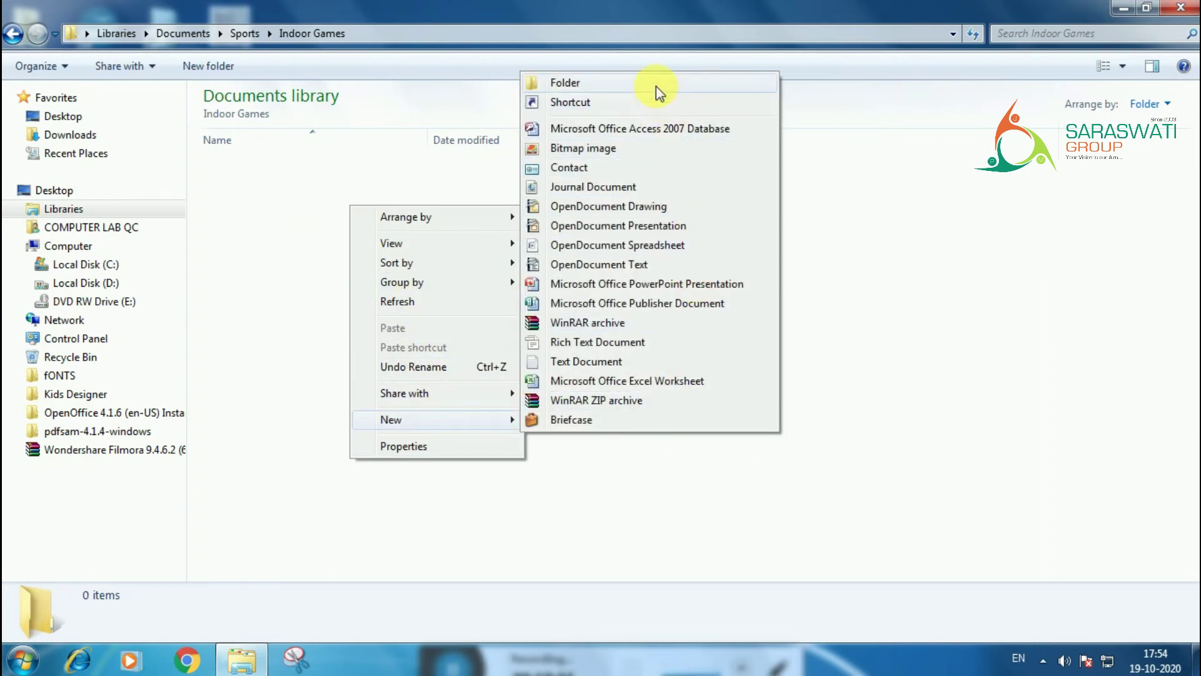
left_click(582, 367)
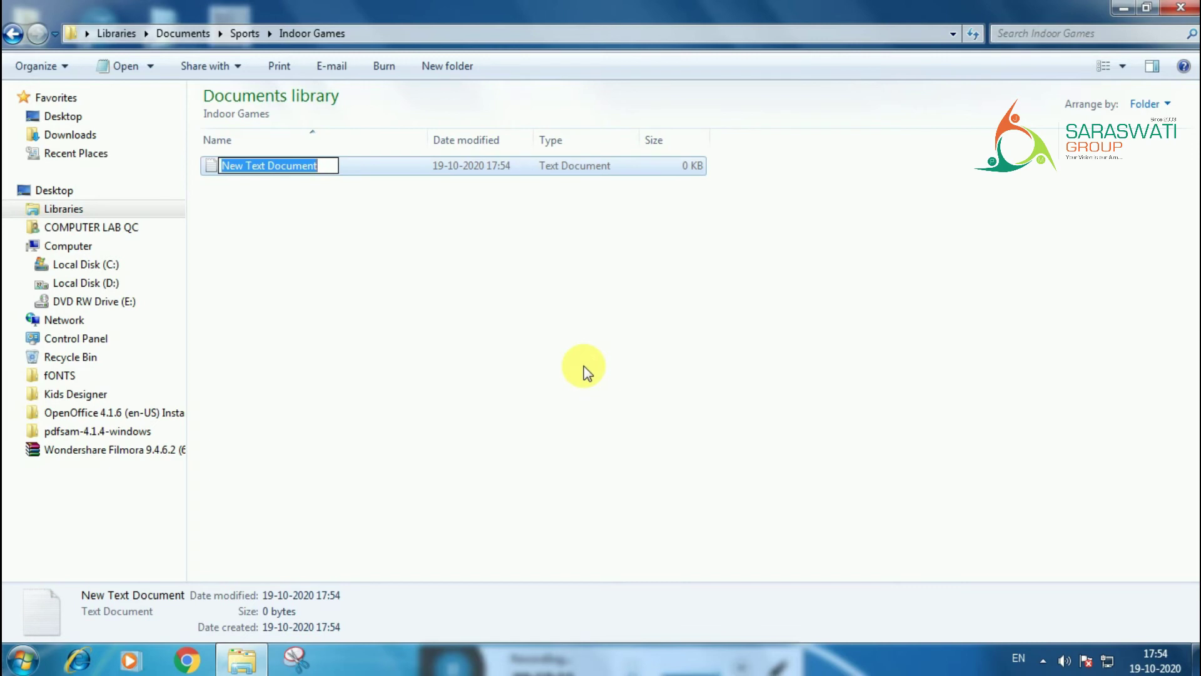
type("Chess")
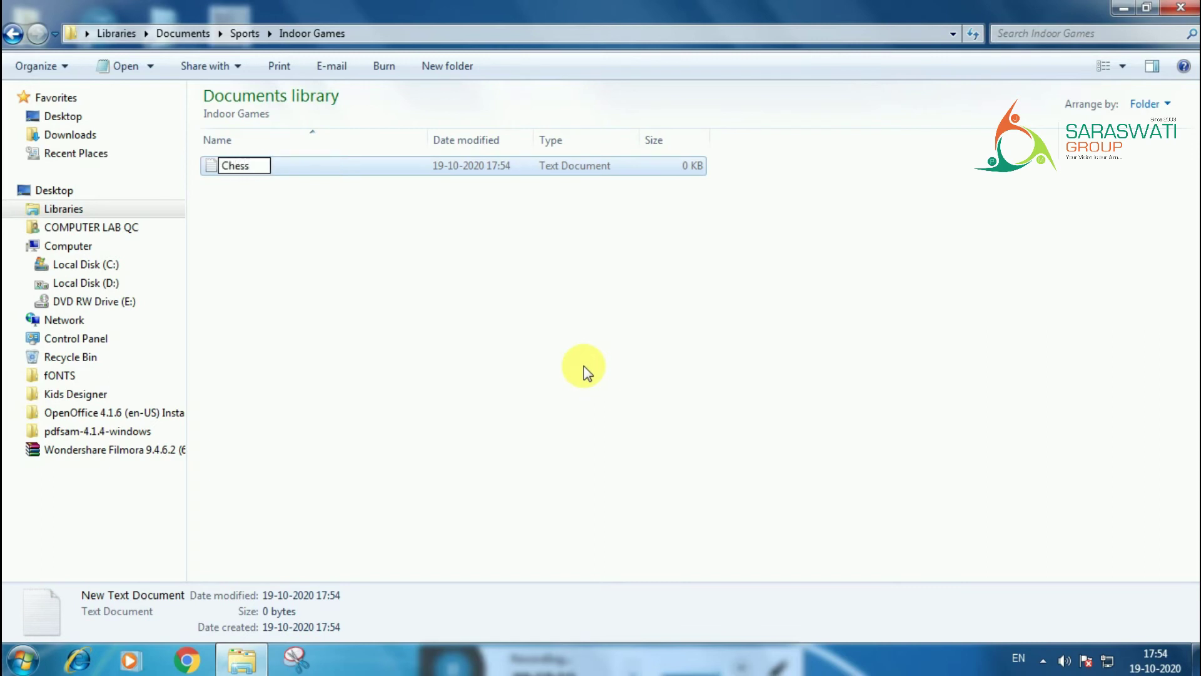
key("Return")
Create another text document named Carrom in the Indoor Games folder.
right_click(584, 360)
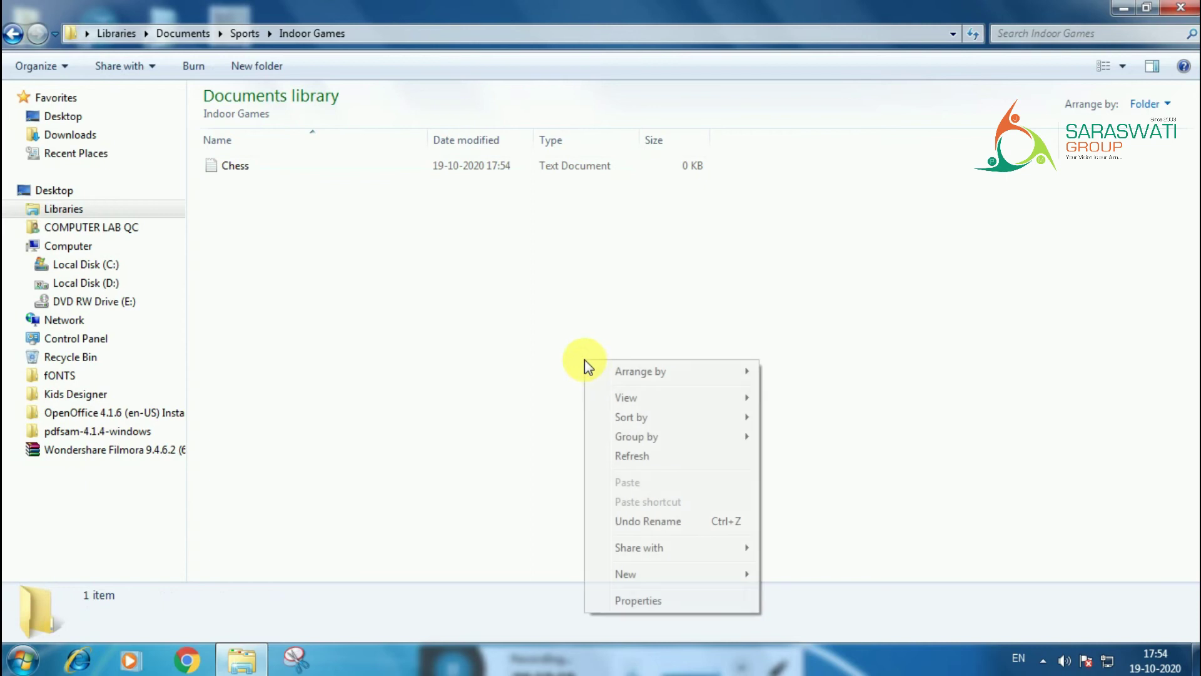
mouse_move(665, 574)
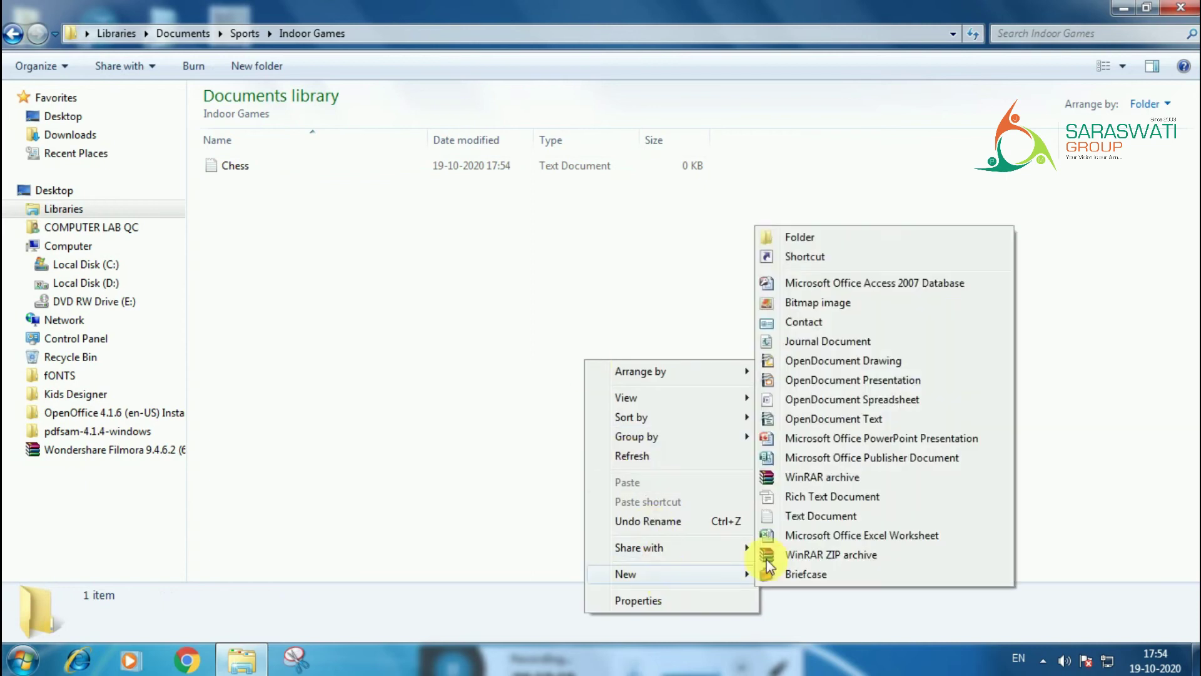
left_click(839, 514)
type("Ca")
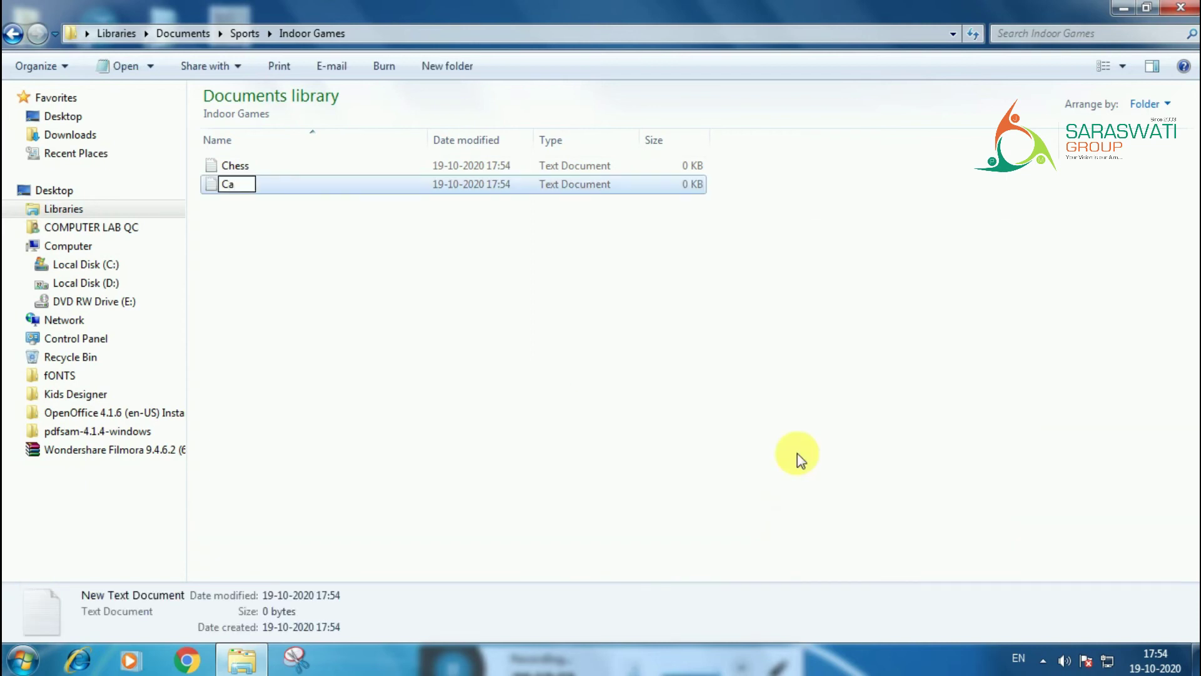
type("rrom")
key("Return")
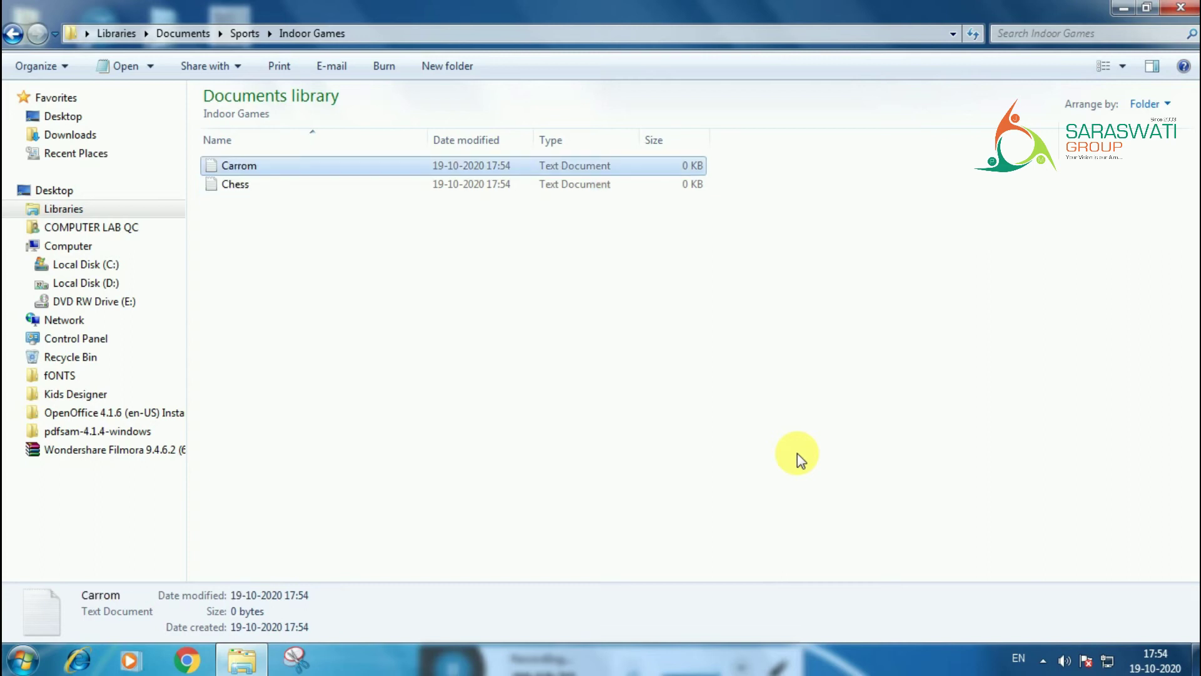
Switch to the Outdoor Games folder and create a text document named Football in it.
key("BackSpace")
key("Down")
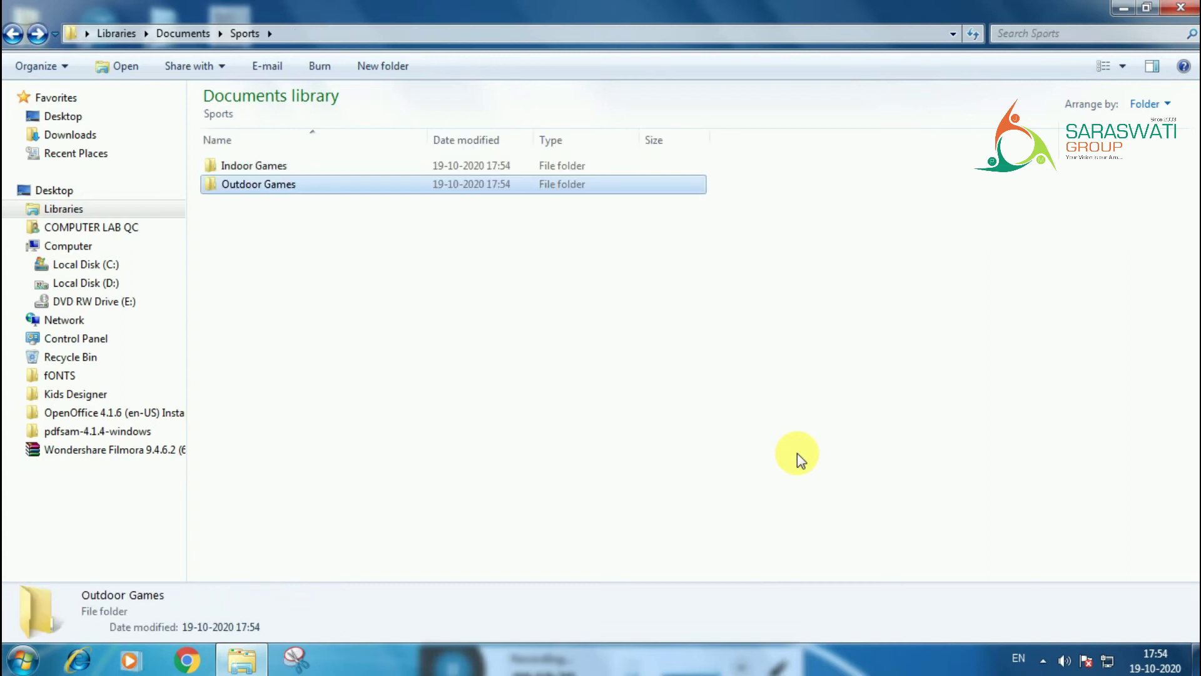
key("Return")
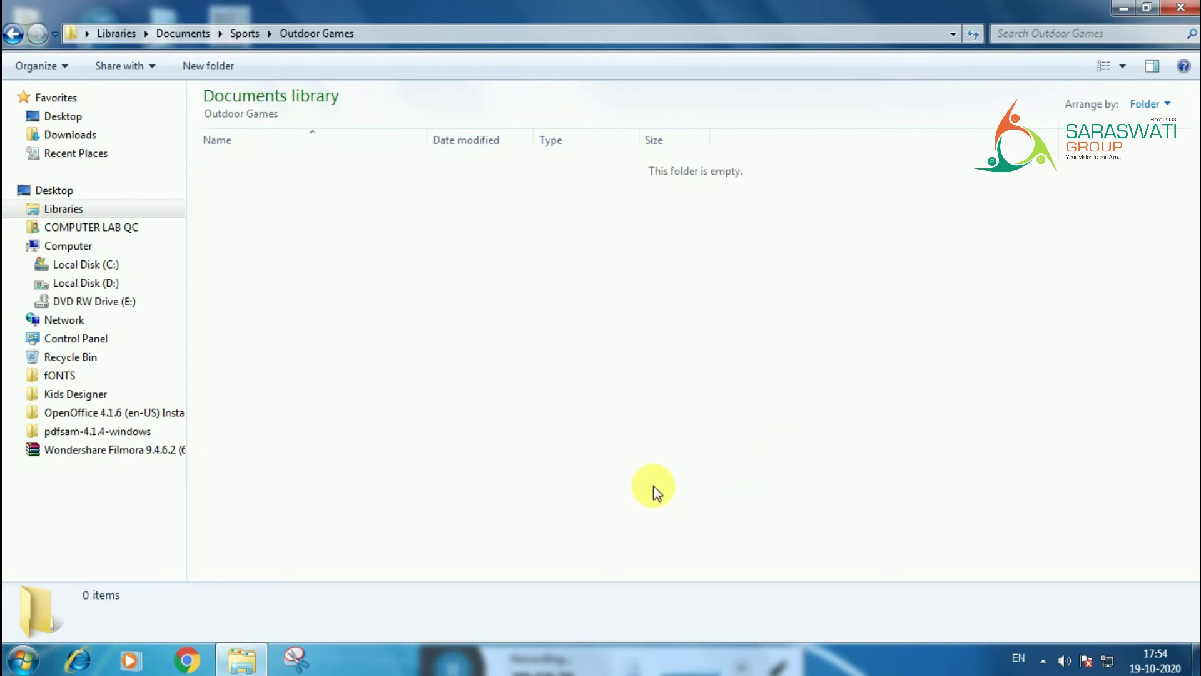
right_click(398, 318)
mouse_move(571, 532)
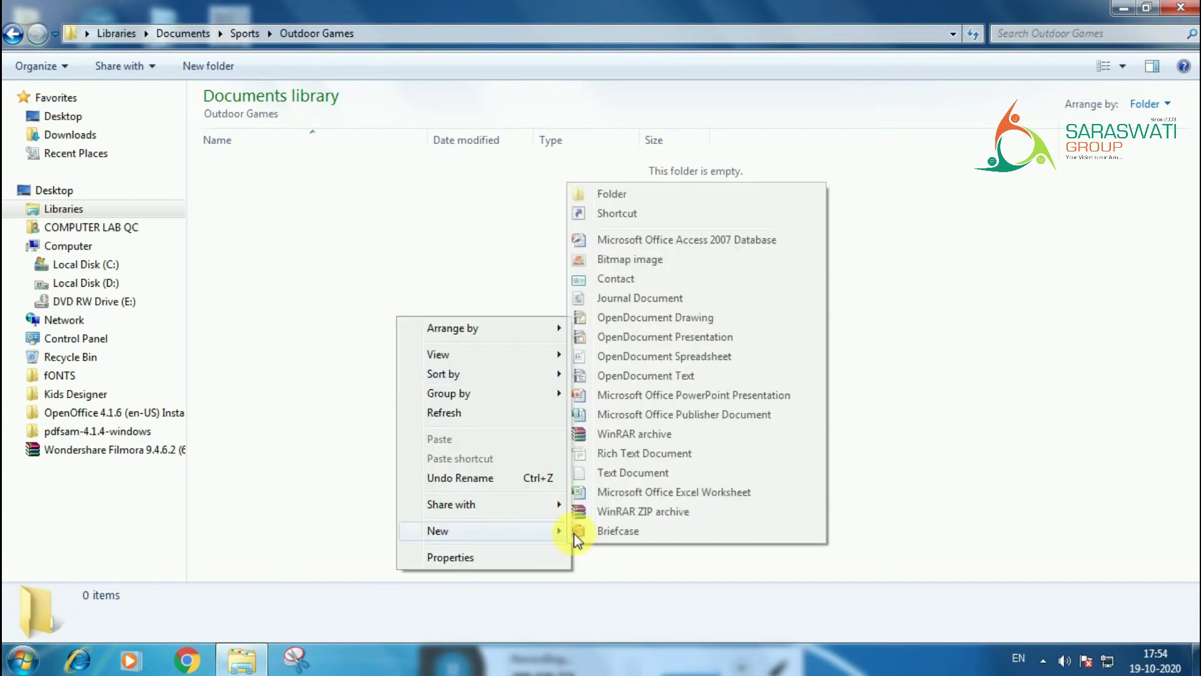
left_click(687, 467)
type("Fottball")
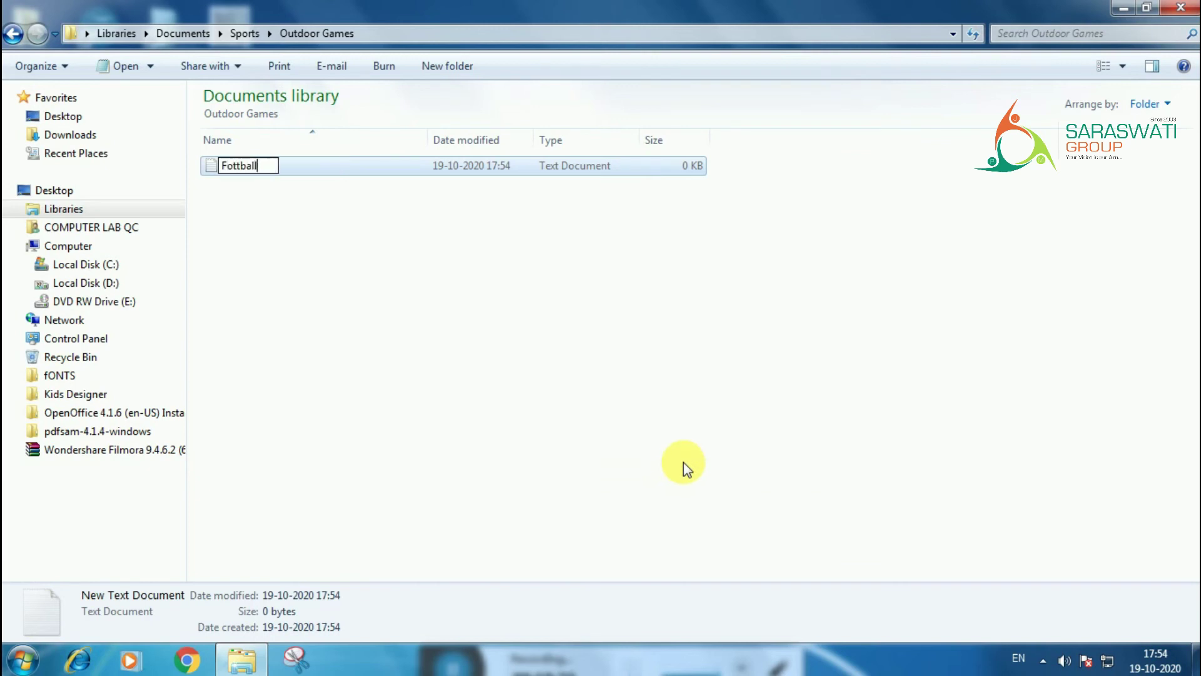
key("Return")
key("F2")
key("shift+Right")
key("BackSpace")
key("Return")
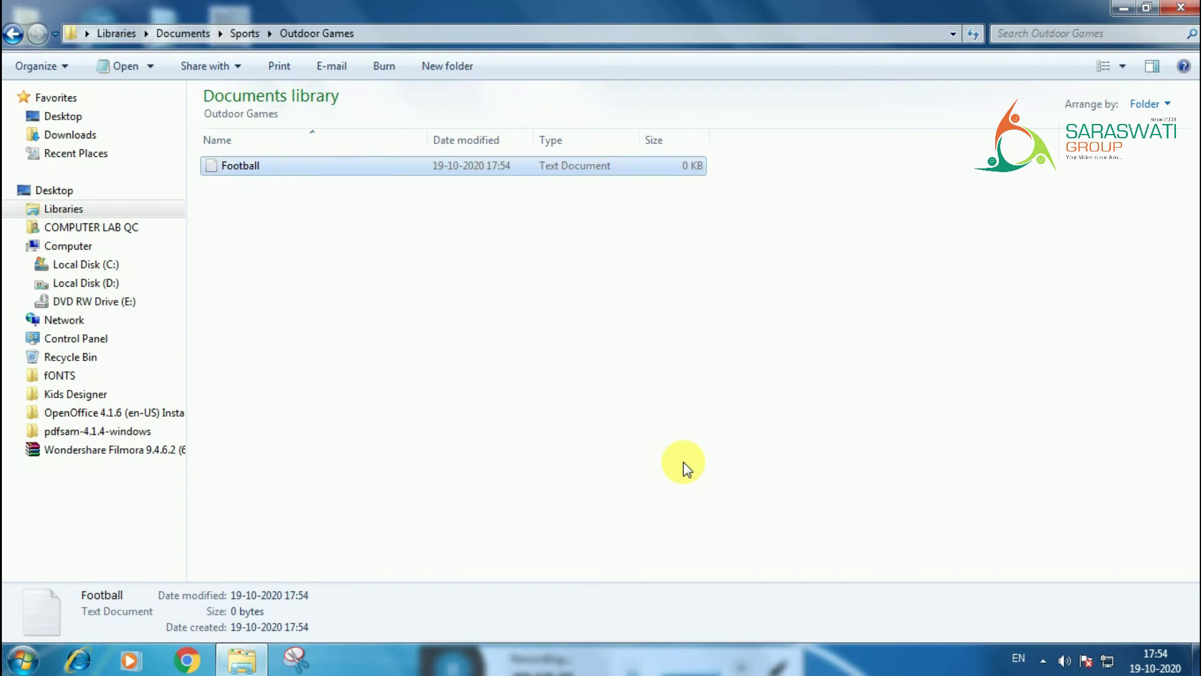
Create another text document named Hockey in the Outdoor Games folder.
left_click(595, 357)
right_click(595, 358)
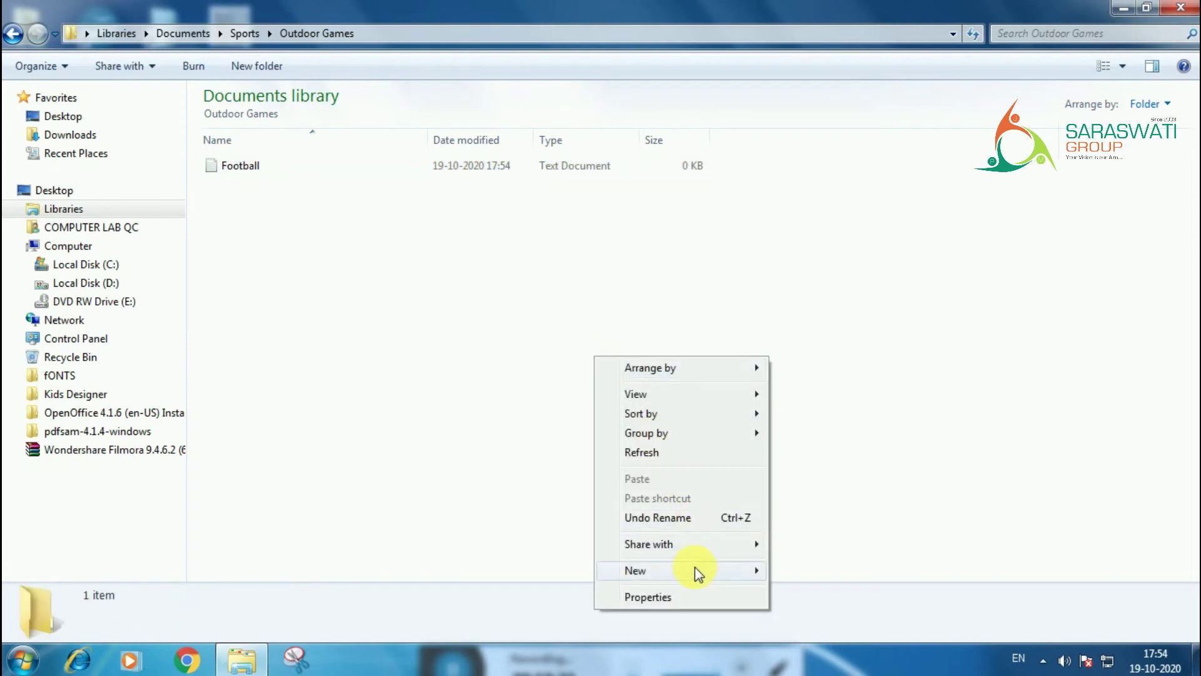
mouse_move(695, 570)
left_click(829, 515)
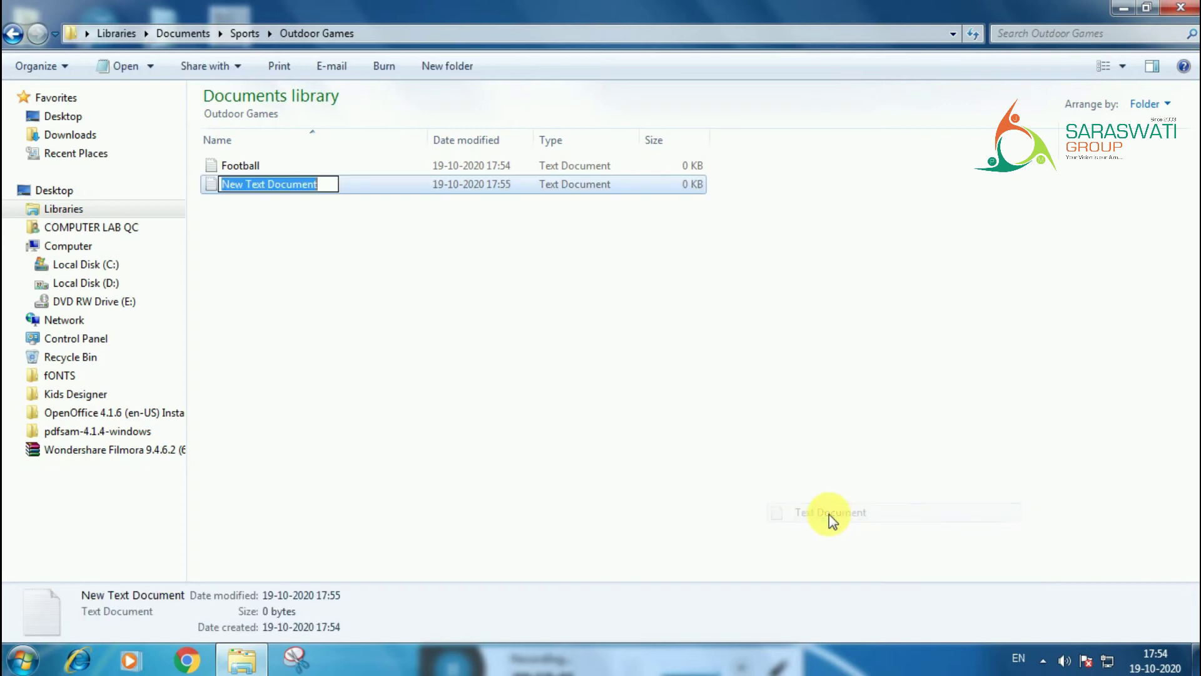
type("Hocket")
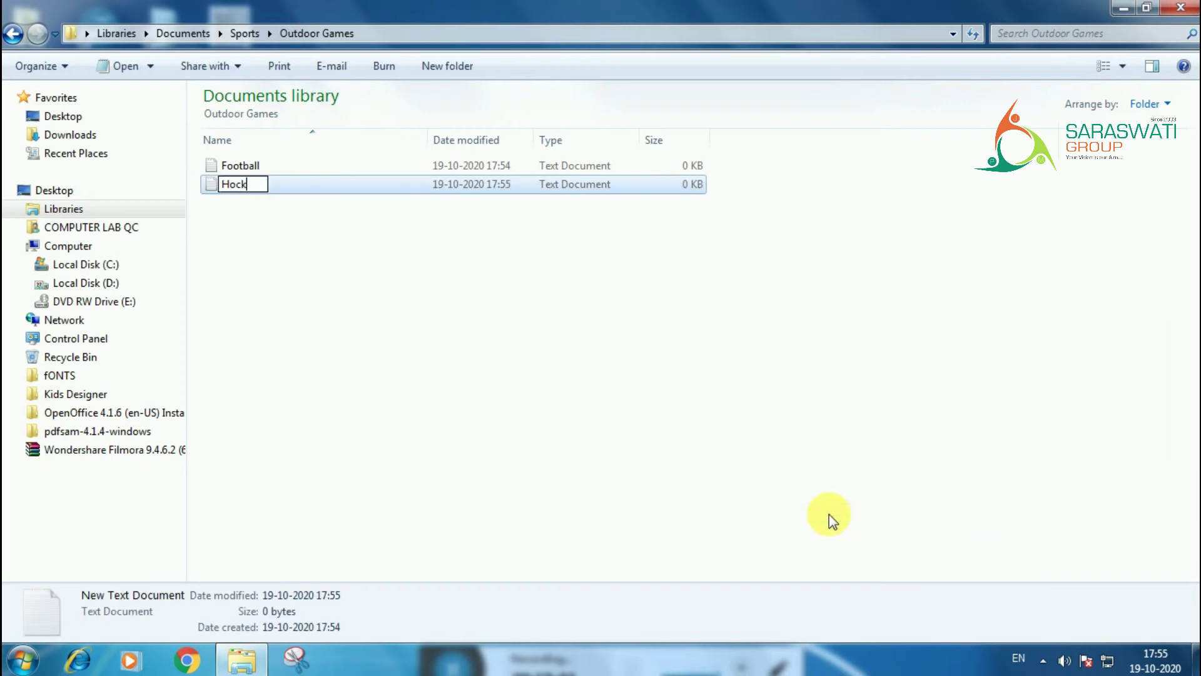
key("BackSpace")
type("y")
key("Return")
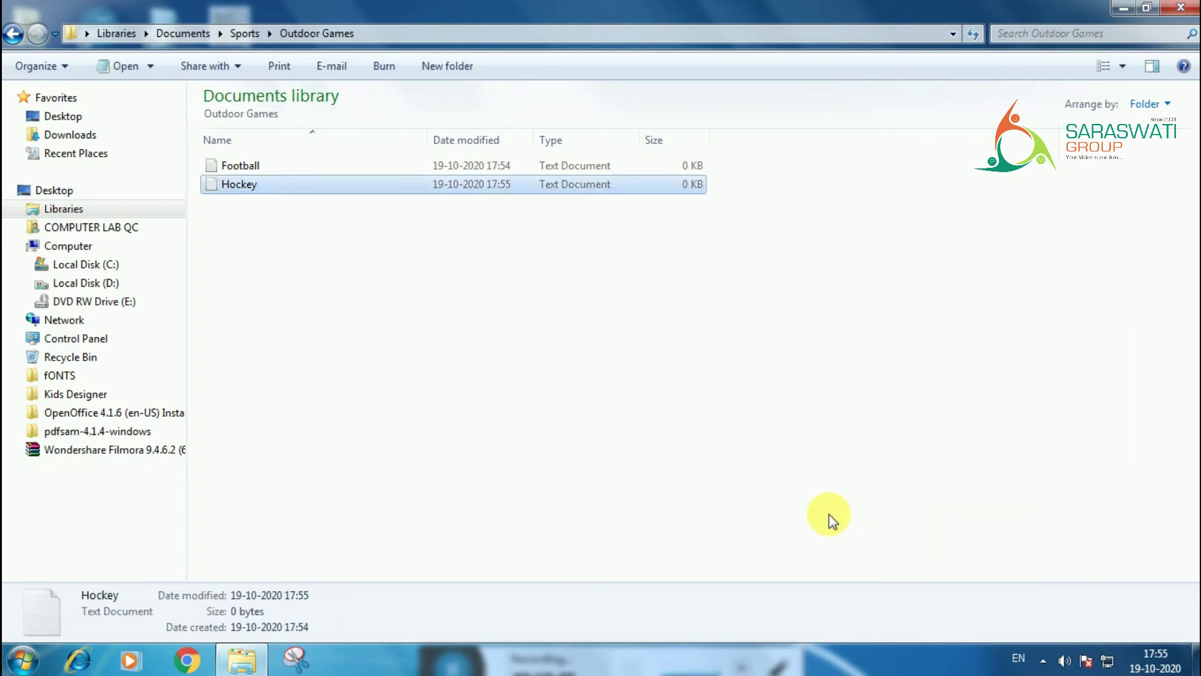
Check the files in the Indoor Games folder and return to the Sports folder.
key("BackSpace")
key("Up")
key("Return")
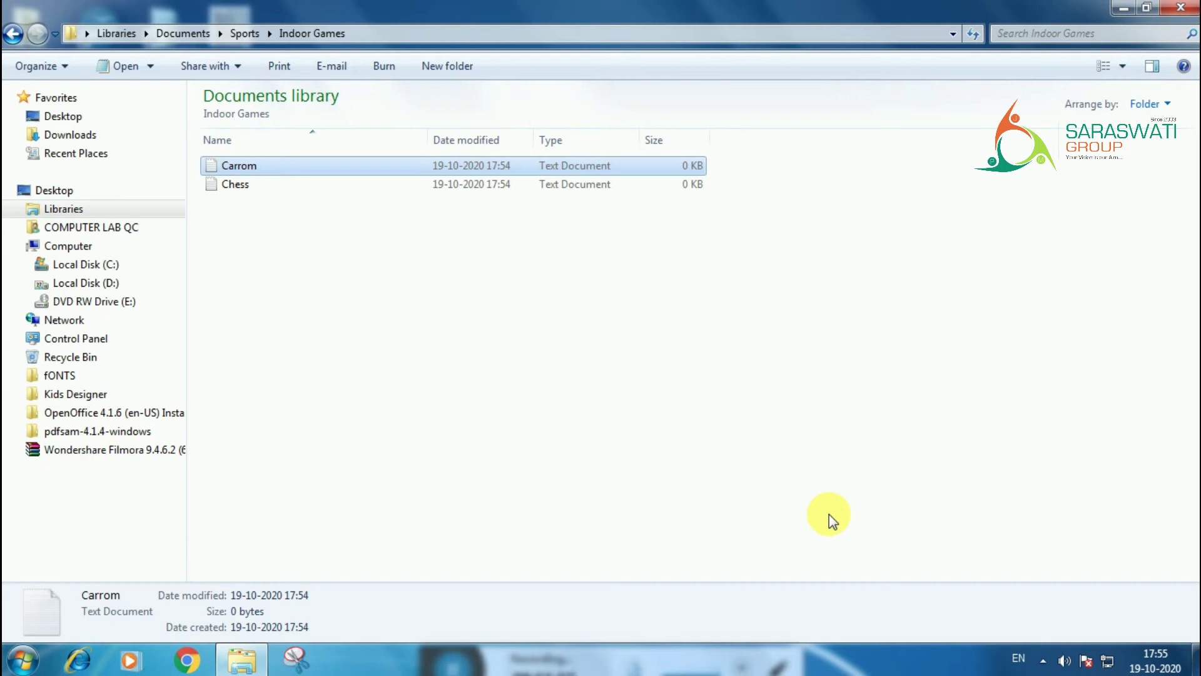
left_click(754, 476)
key("BackSpace")
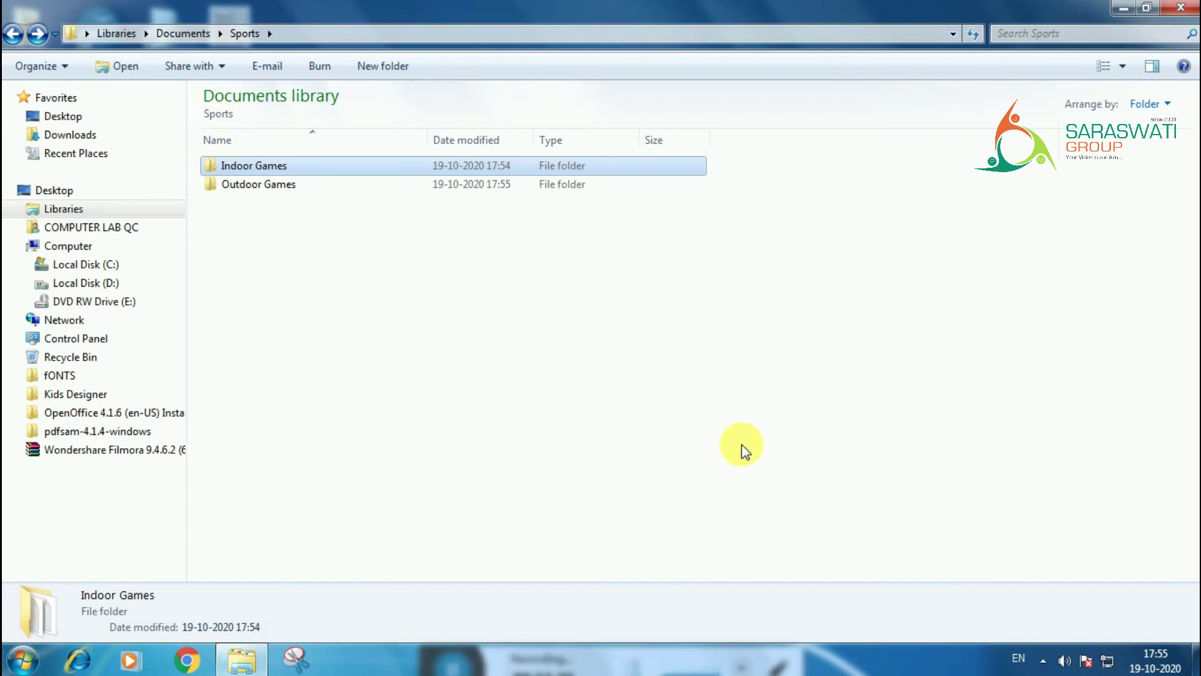
Show the classic menu bar in the folder window and lock the toolbars.
key("alt")
right_click(298, 62)
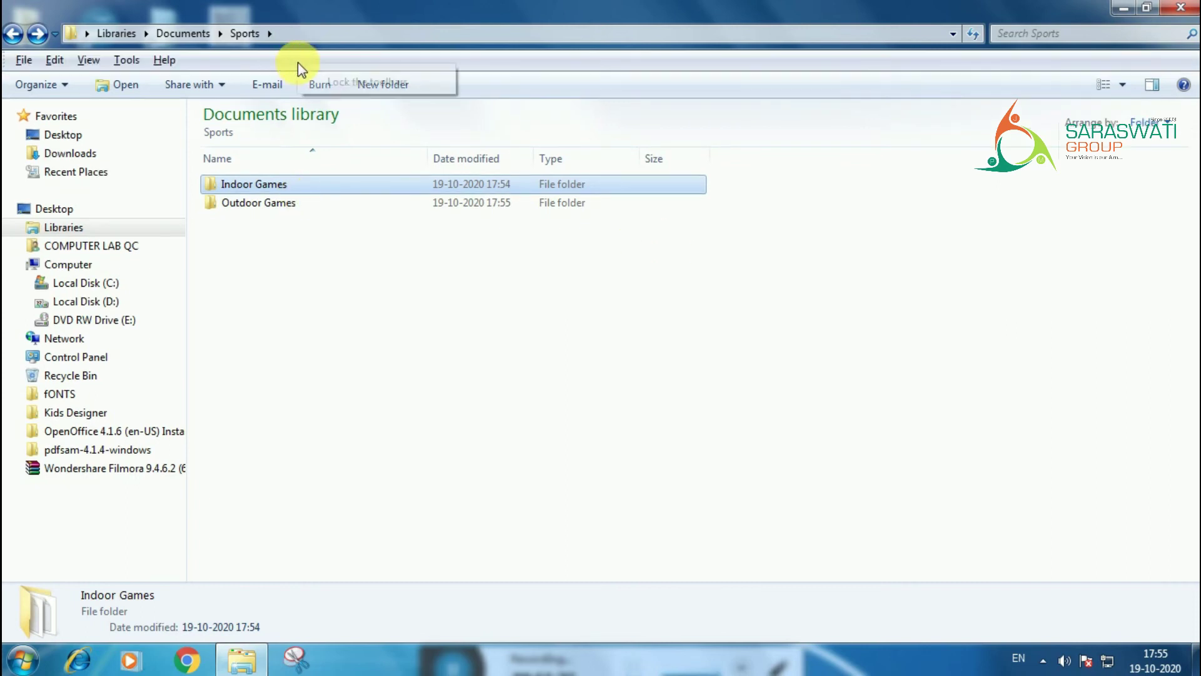
left_click(335, 83)
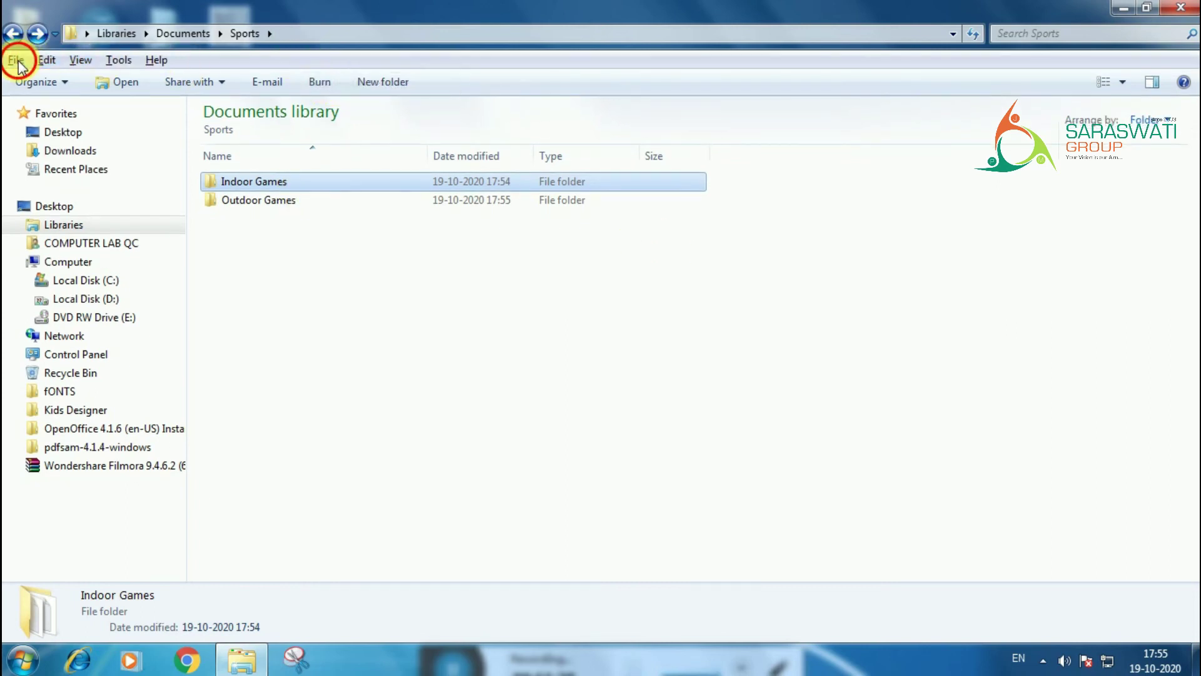
Review which types of new items can be created in the Sports folder, and open the Indoor Games folder.
left_click(18, 62)
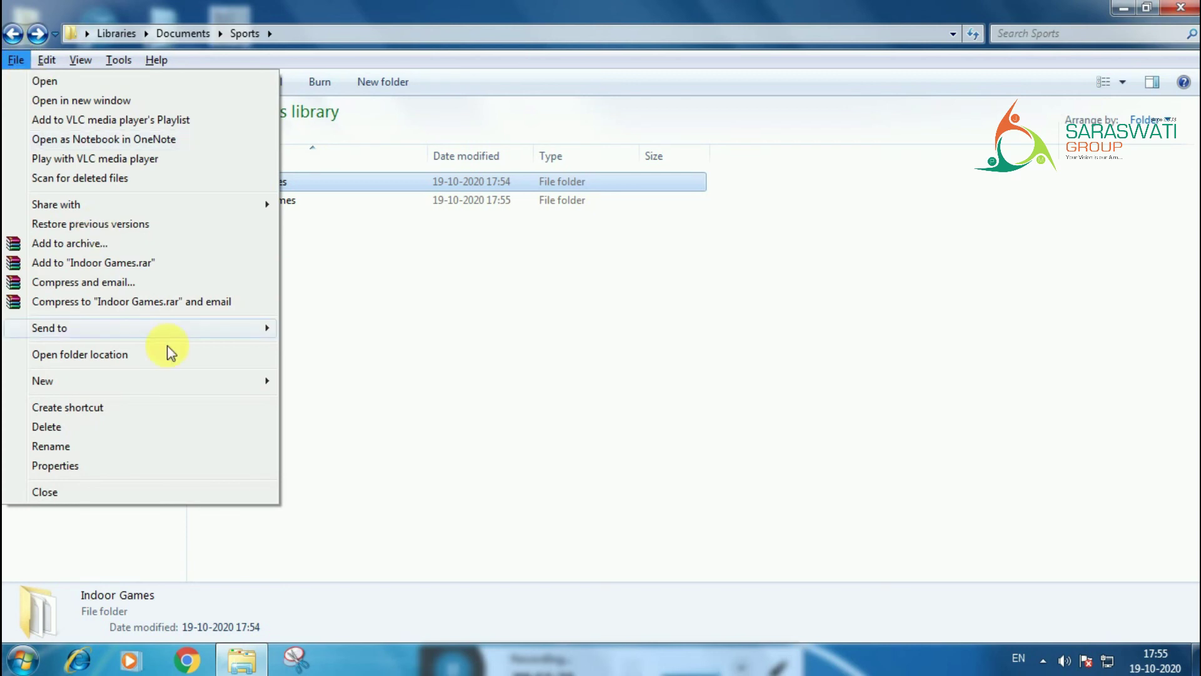
mouse_move(220, 384)
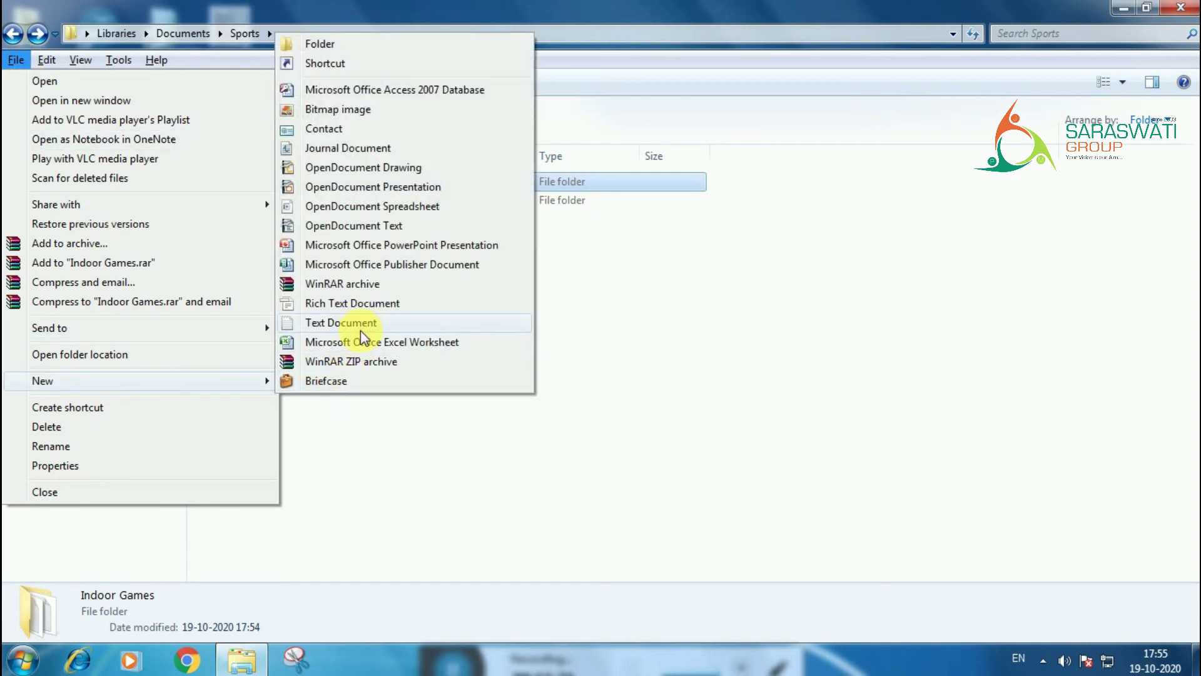
left_click(876, 567)
key("alt")
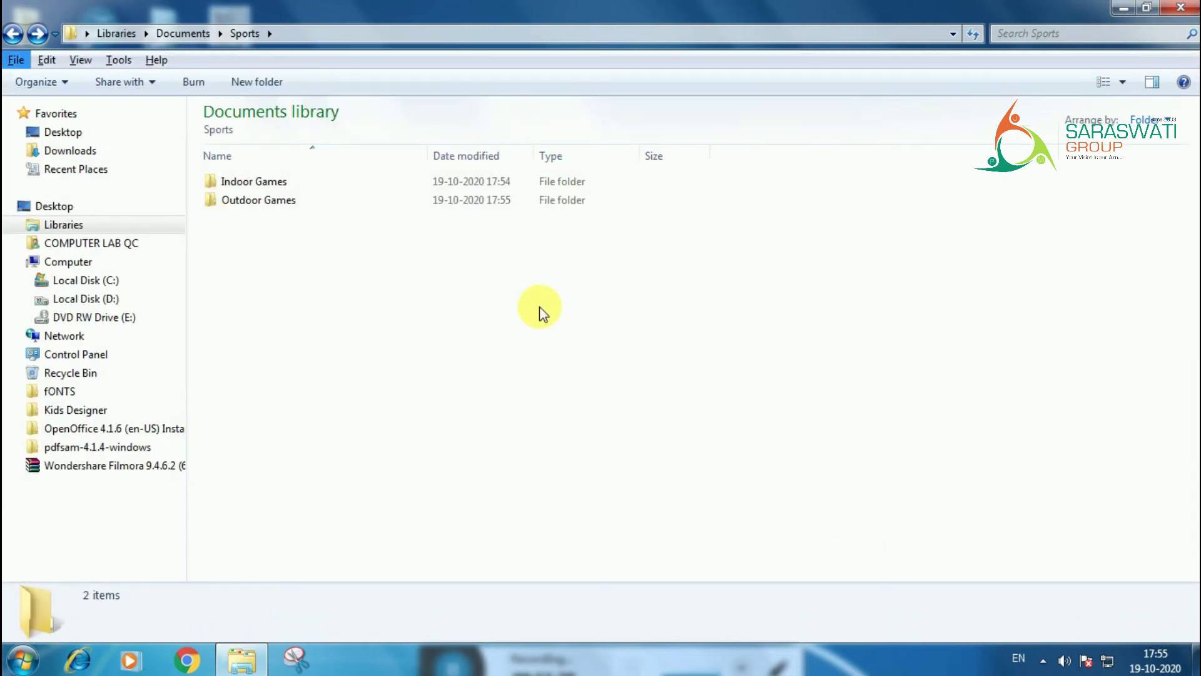
left_click(19, 60)
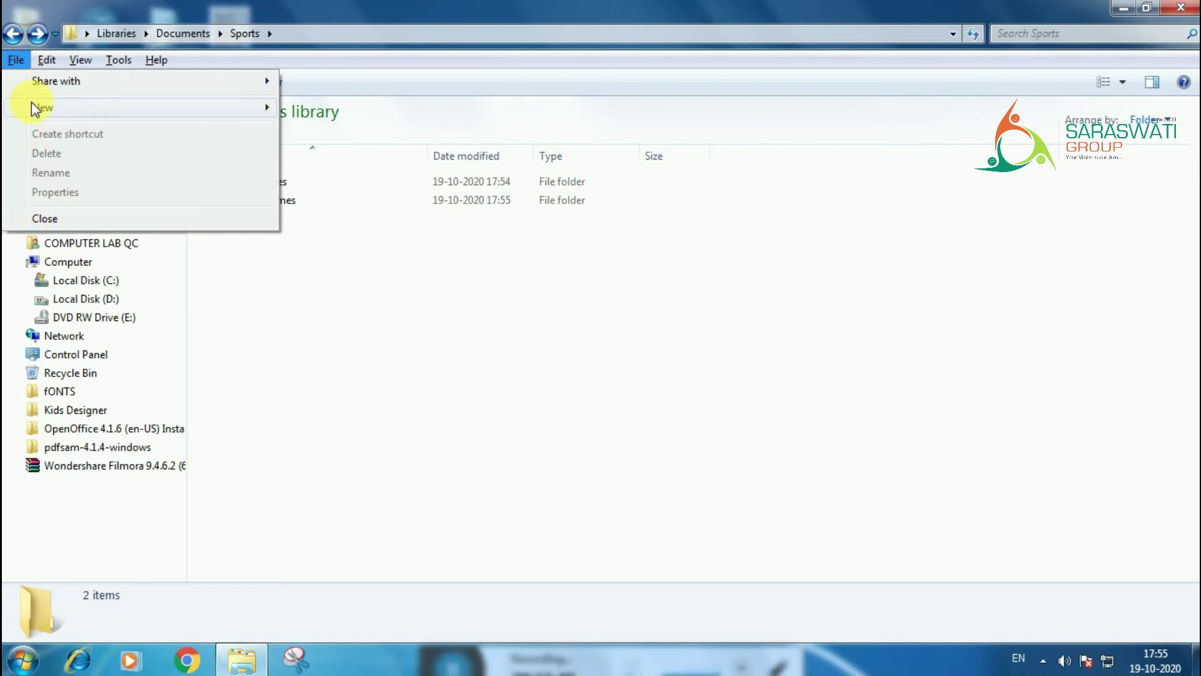
mouse_move(34, 108)
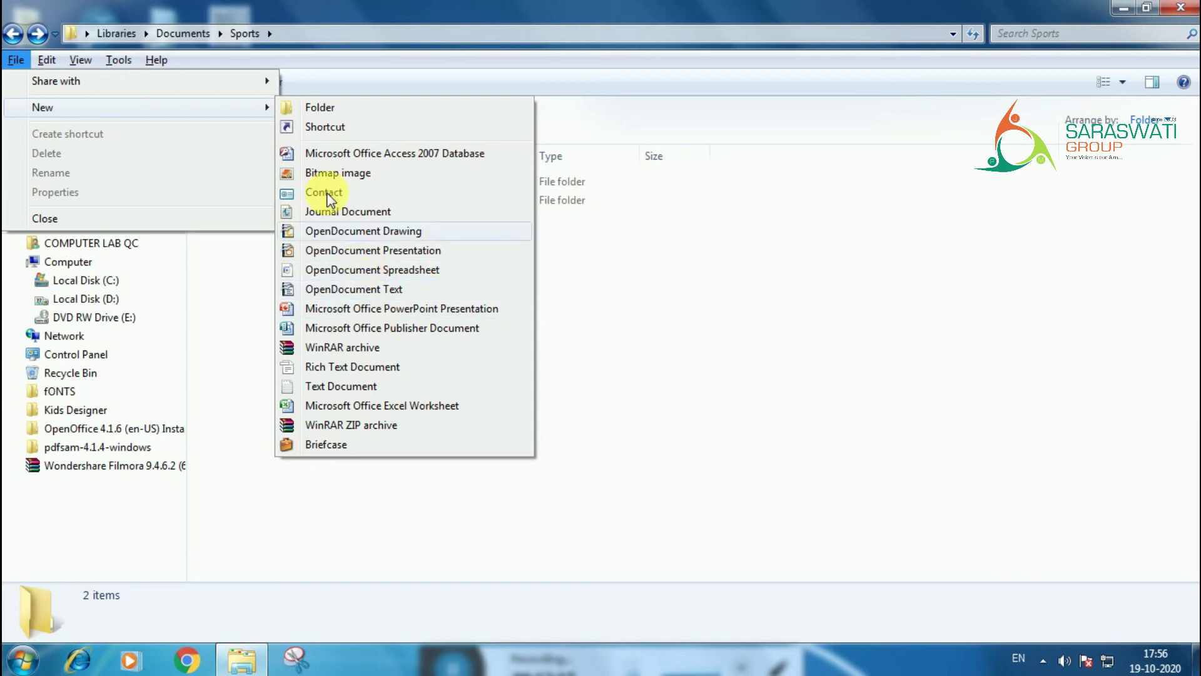
left_click(759, 367)
double_click(311, 164)
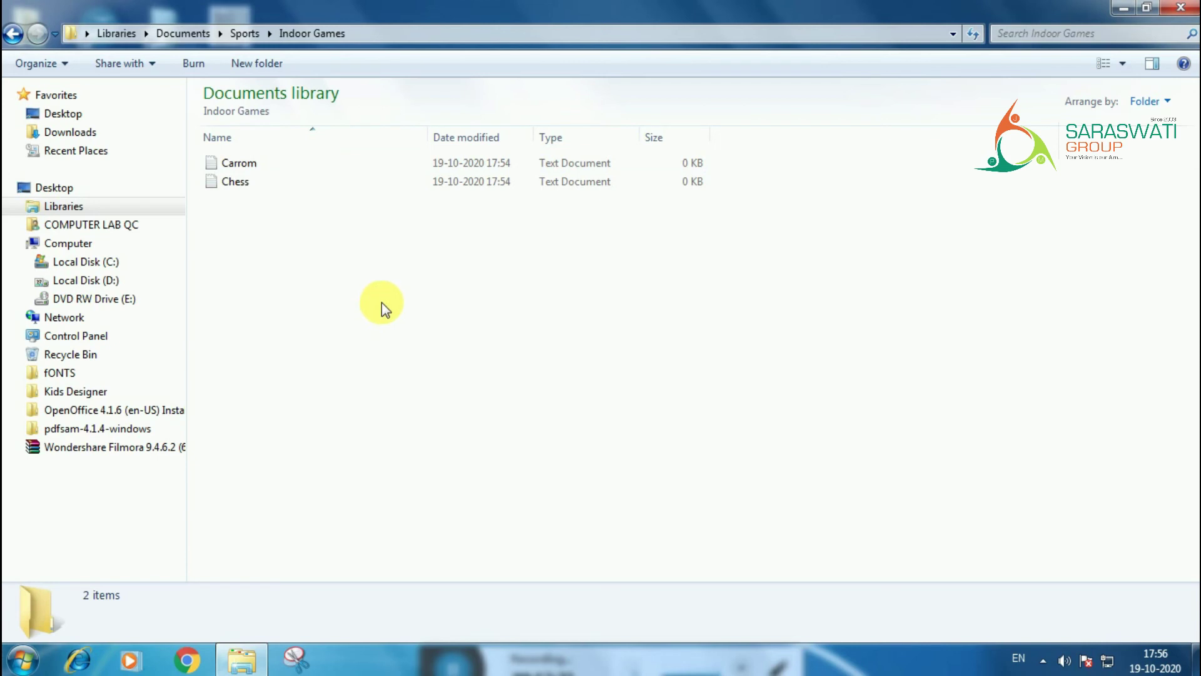
Review the Sports folder's hierarchy, checking the contents of Documents, Indoor Games and Outdoor Games, and return to the Sports folder.
left_click(14, 34)
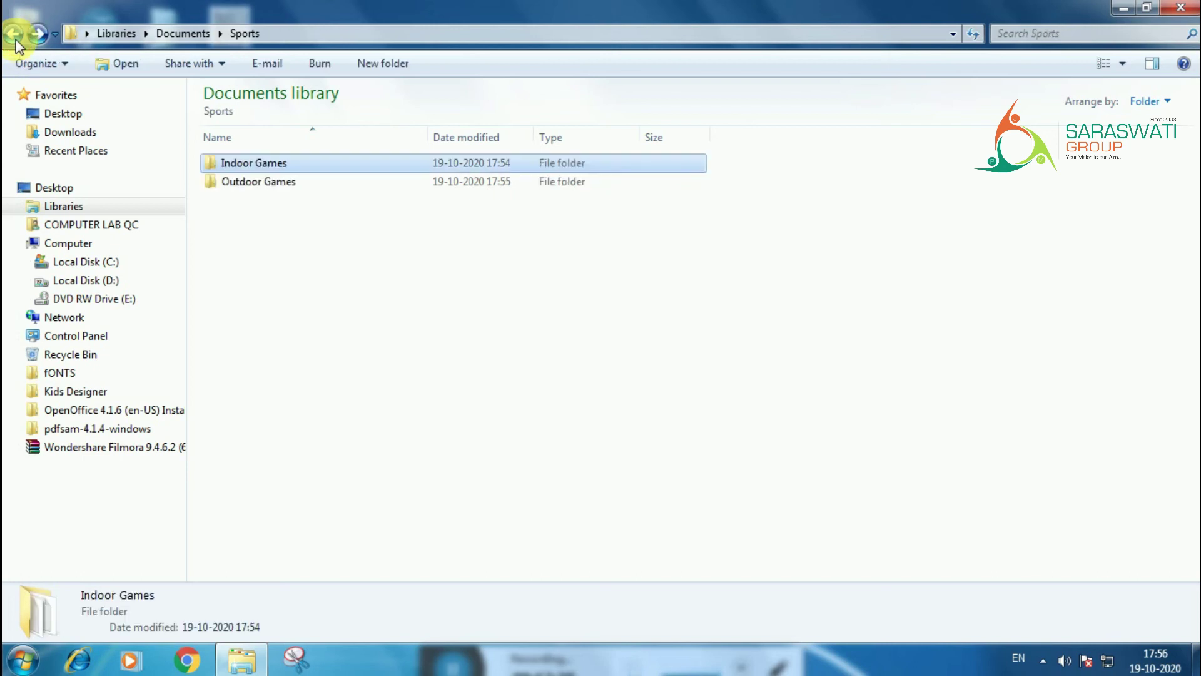
left_click(14, 33)
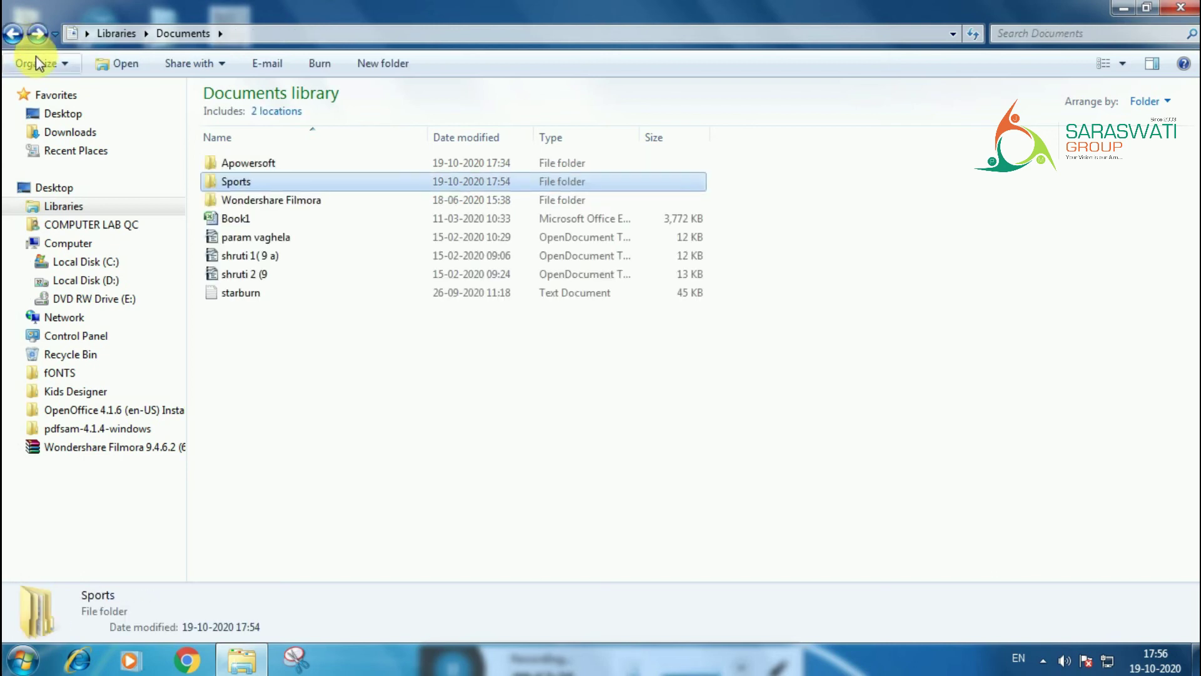
double_click(280, 183)
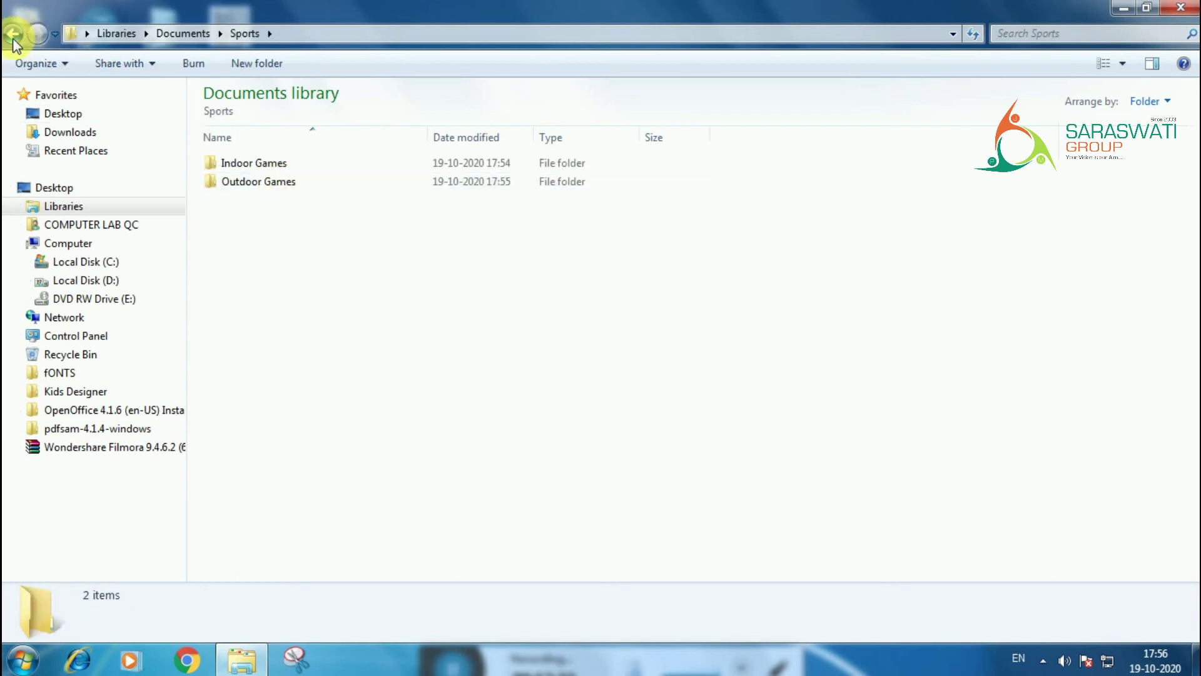
left_click(254, 165)
double_click(254, 165)
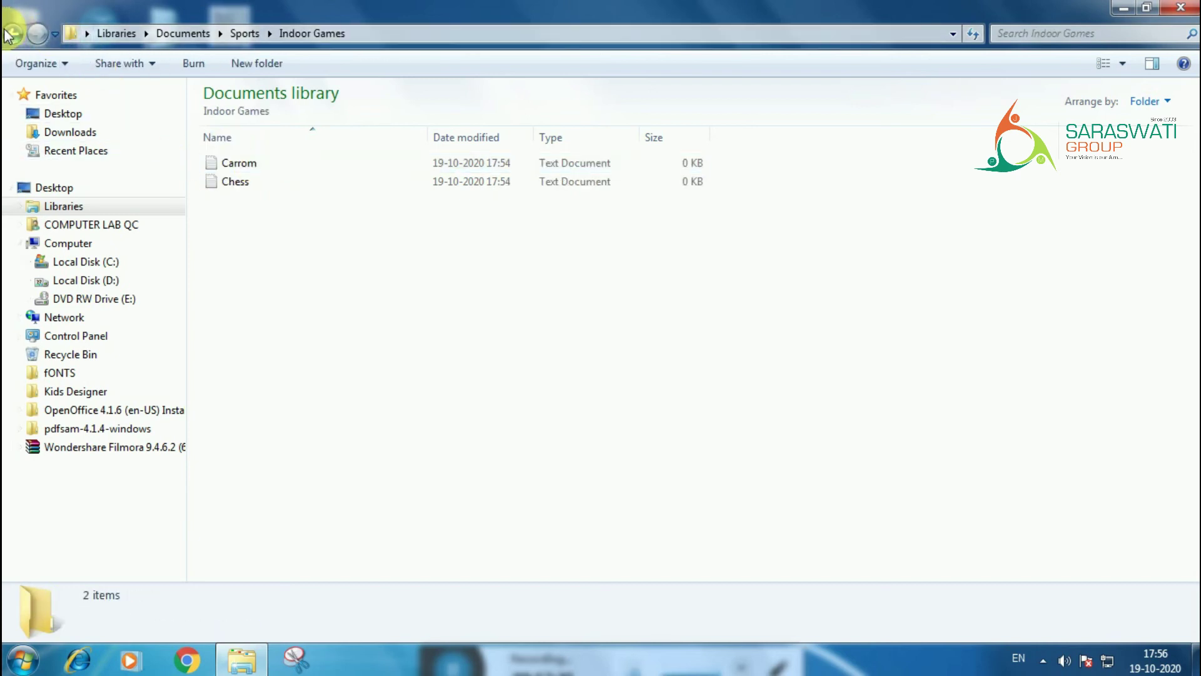
left_click(12, 34)
double_click(241, 184)
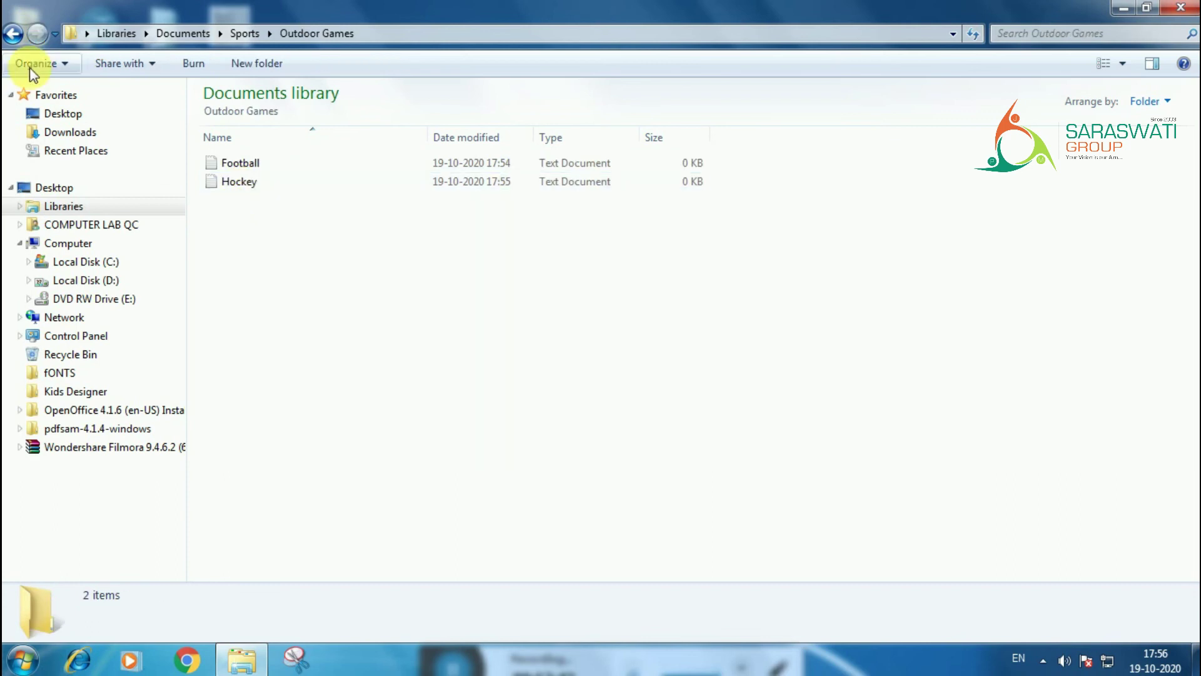
left_click(12, 36)
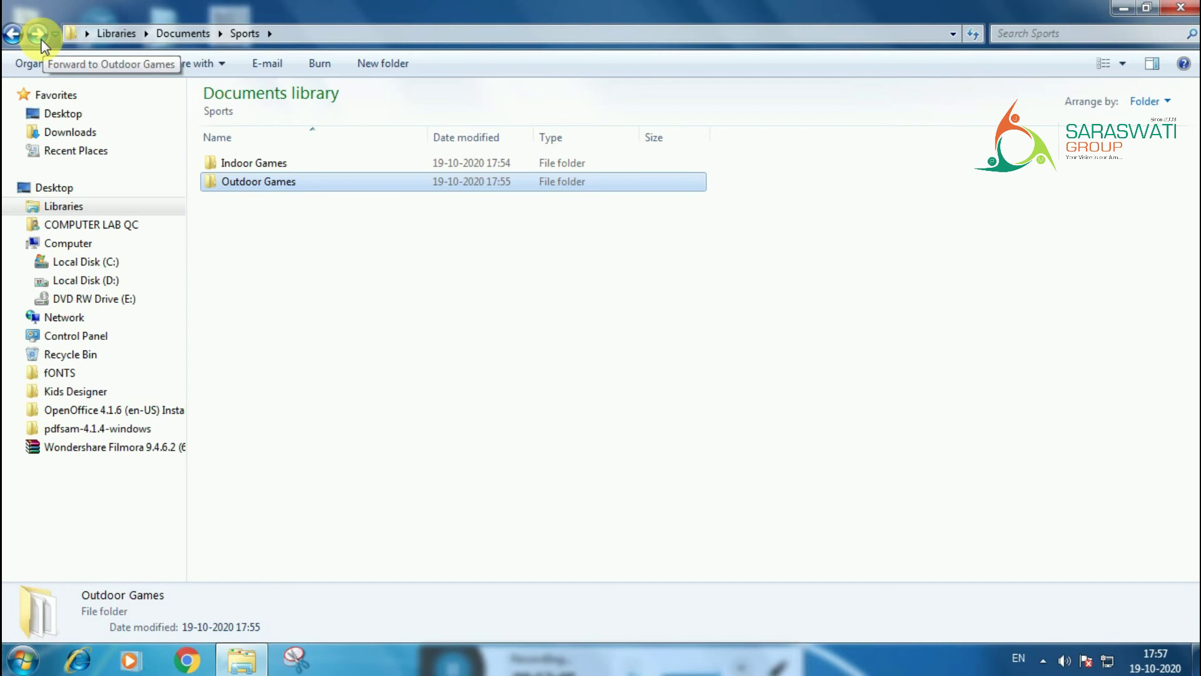
left_click(408, 263)
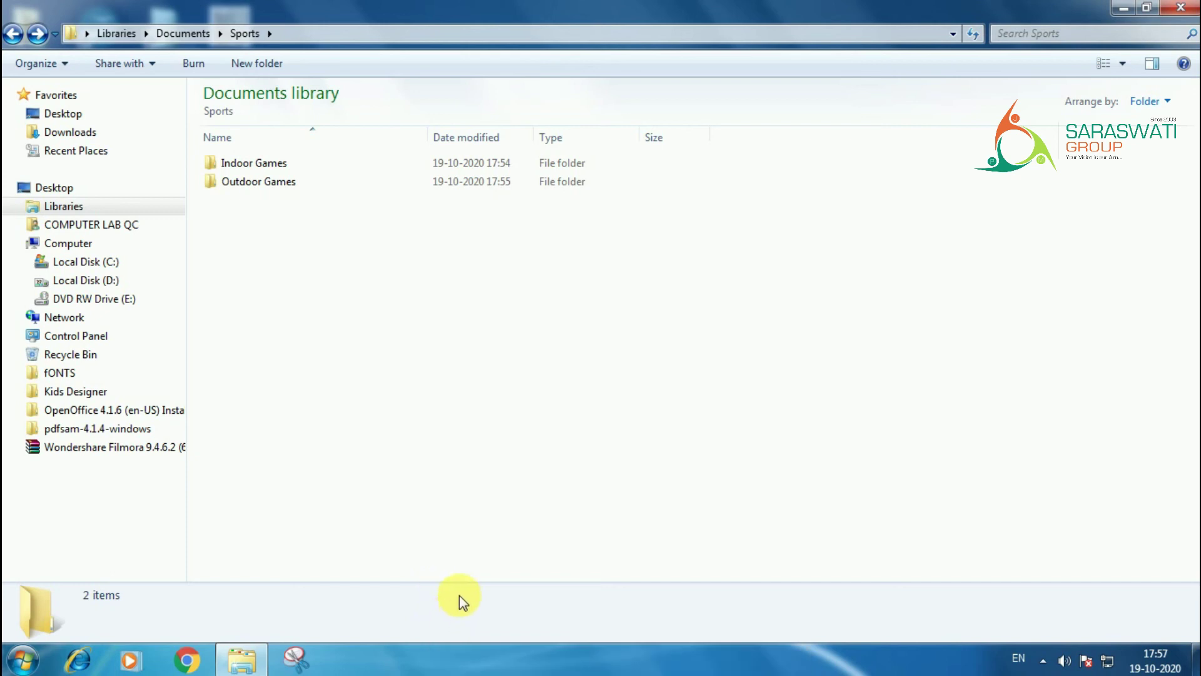
left_click(434, 667)
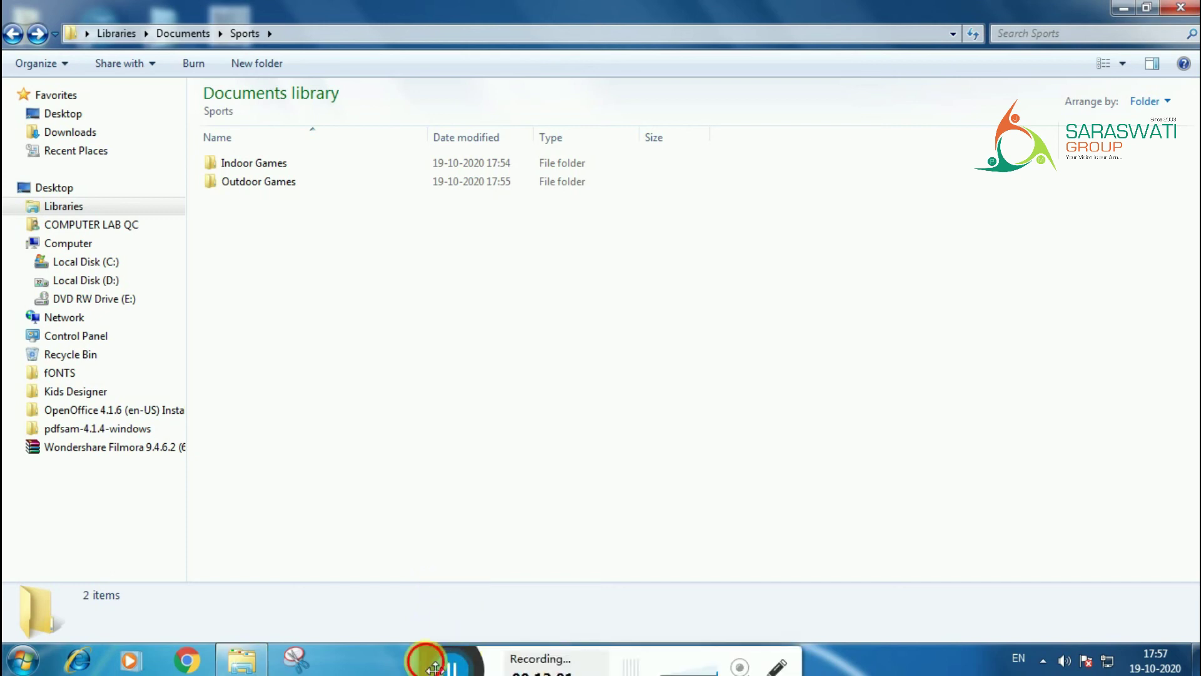
left_click_drag(433, 667, 442, 650)
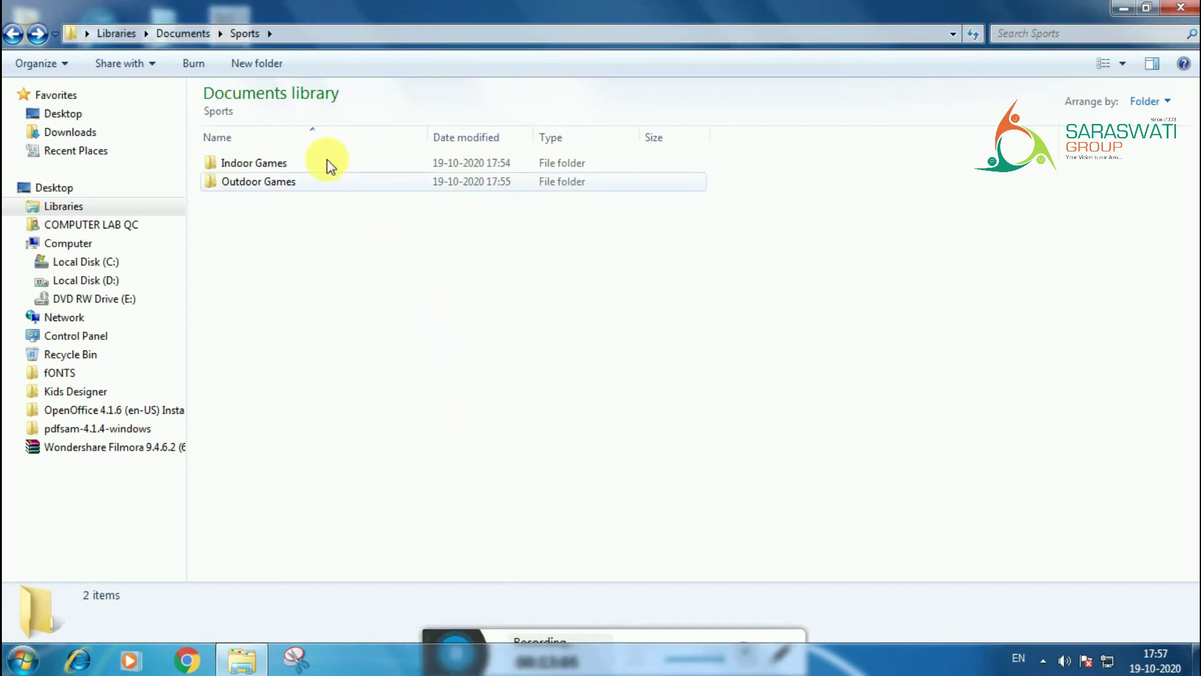
Copy the Carrom text document in the Indoor Games folder to the clipboard.
double_click(303, 167)
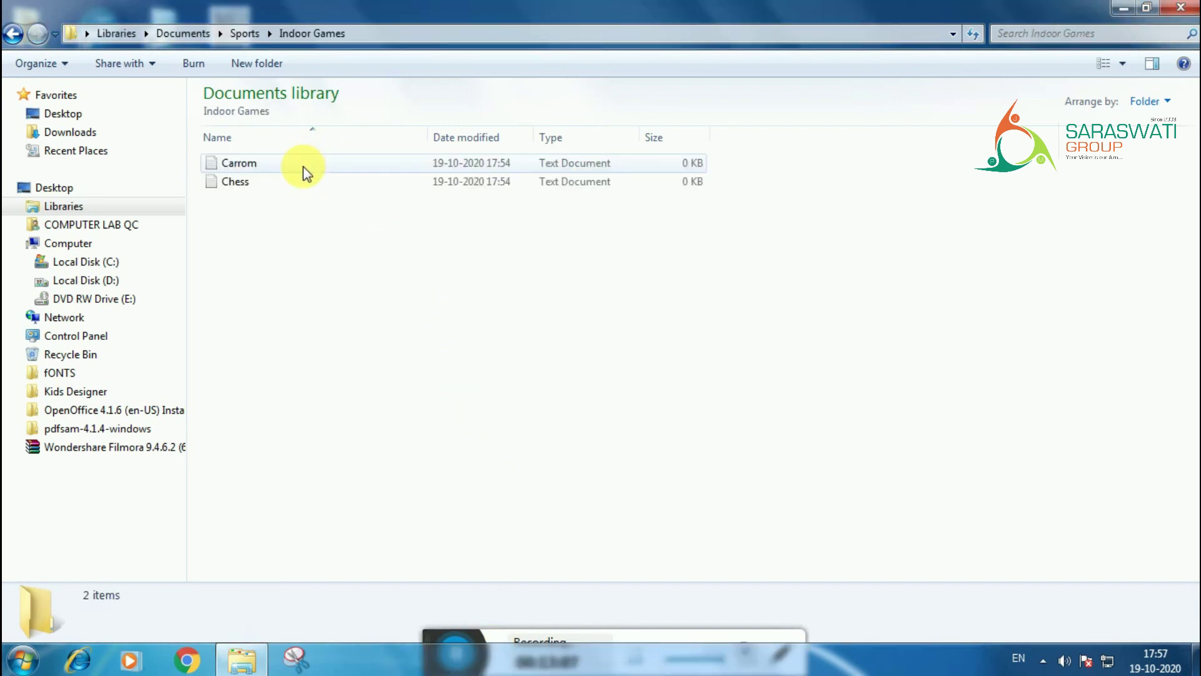
left_click(304, 168)
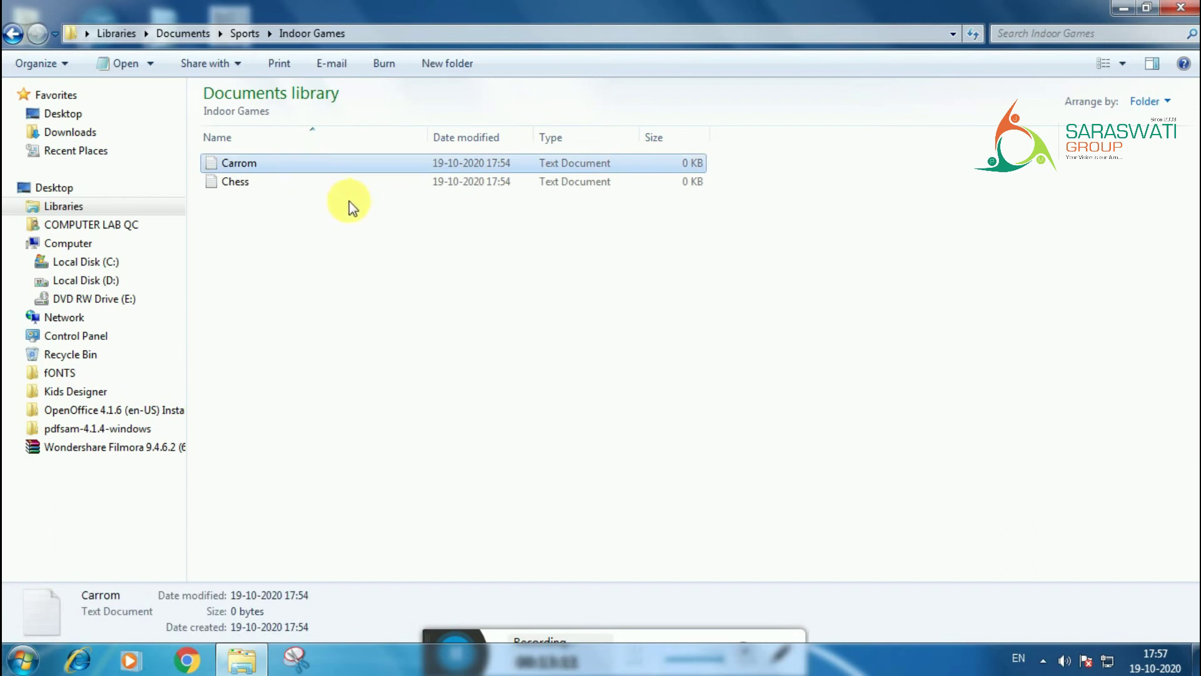
key("alt")
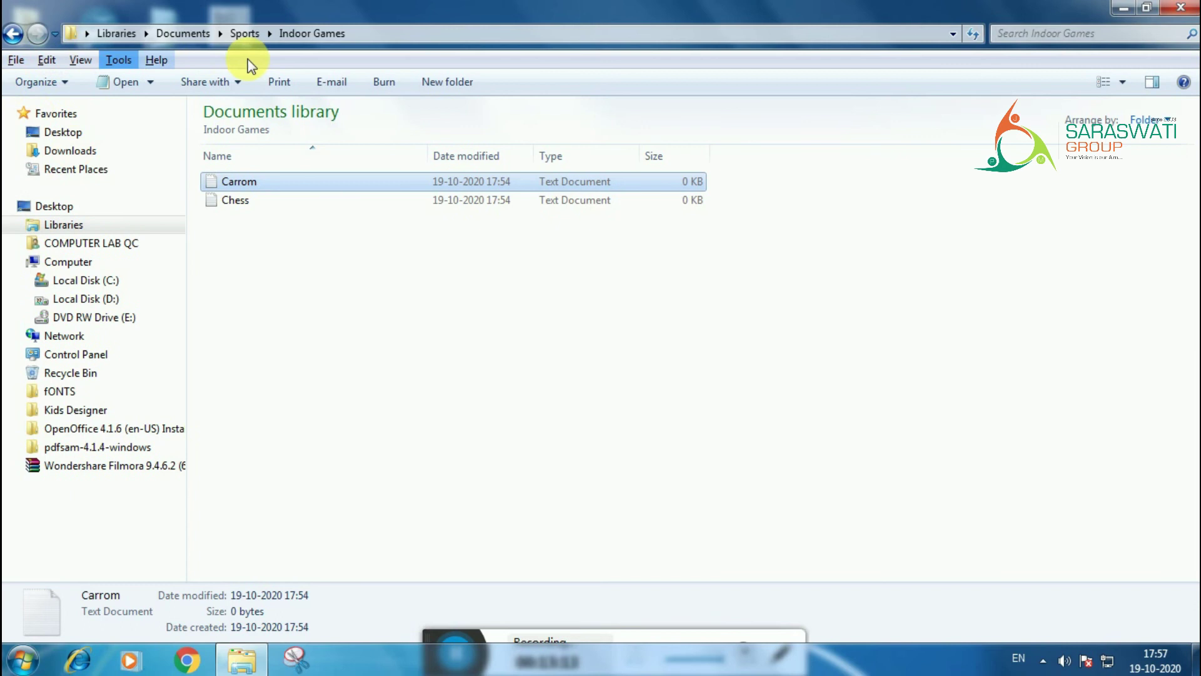
right_click(239, 59)
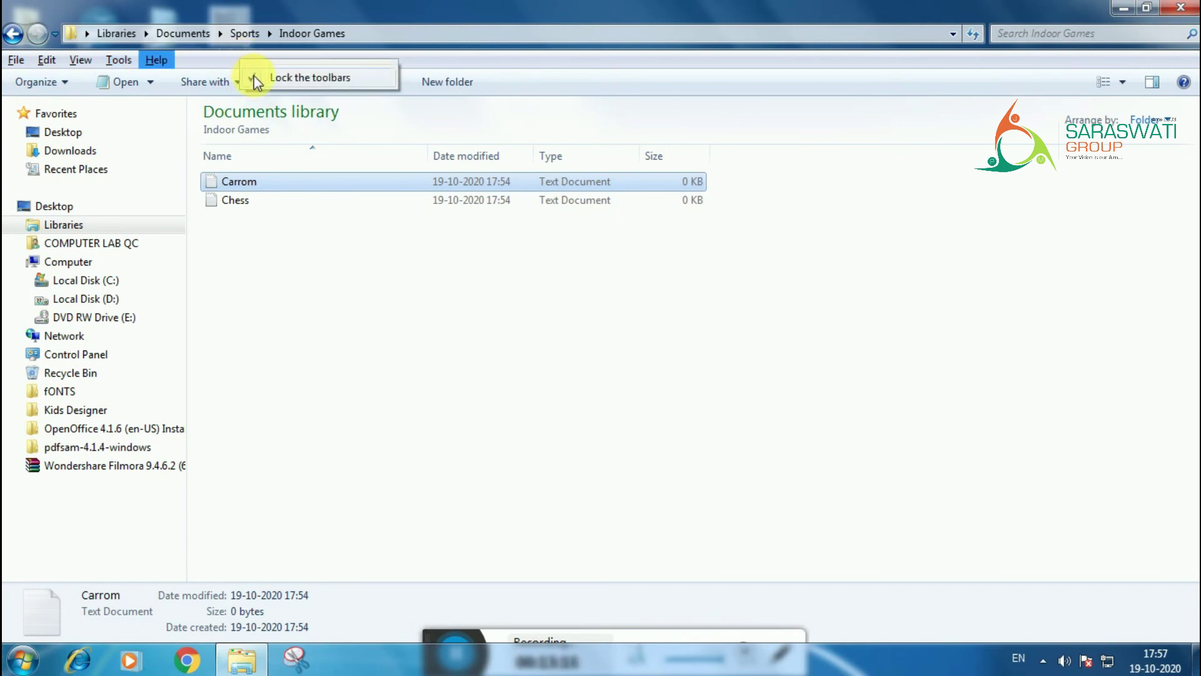
left_click(46, 60)
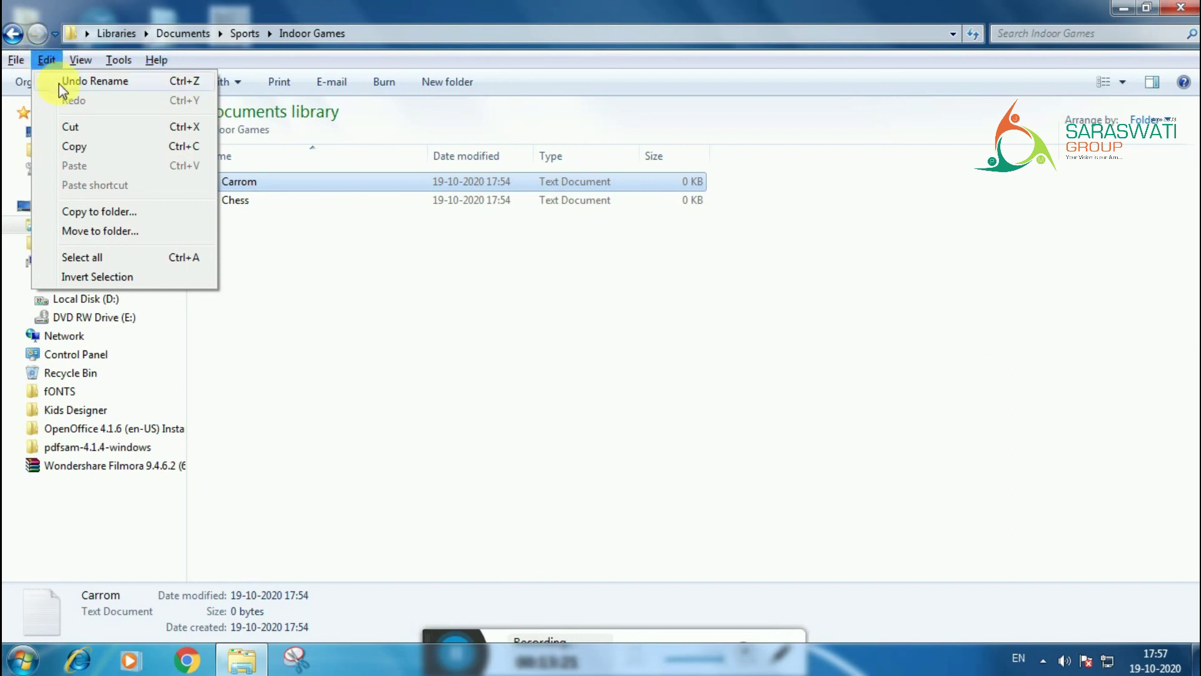
left_click(88, 148)
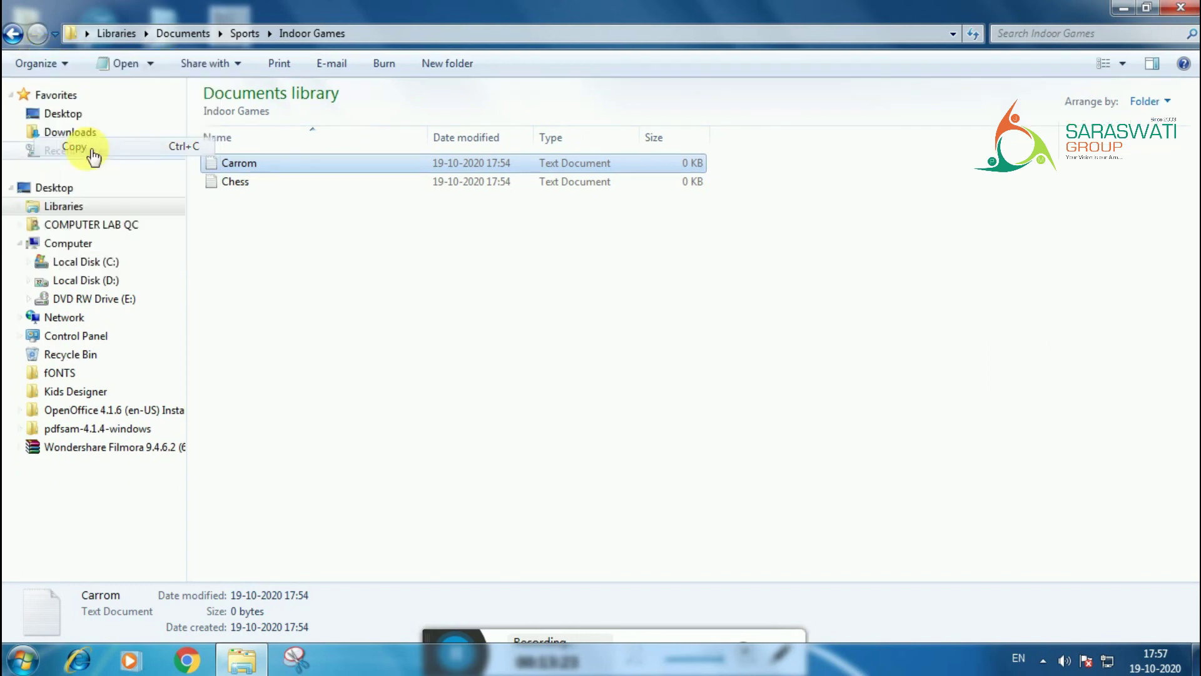
left_click(404, 321)
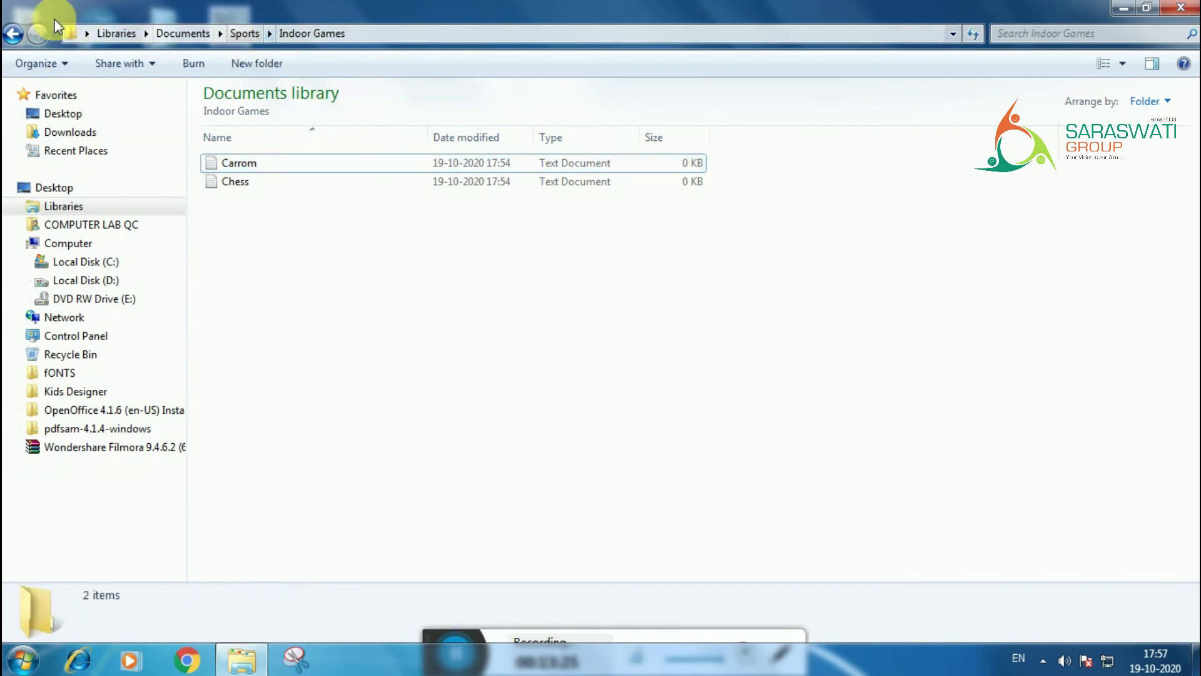
Paste the copied Carrom text document into the Sports folder.
left_click(13, 37)
left_click(420, 318)
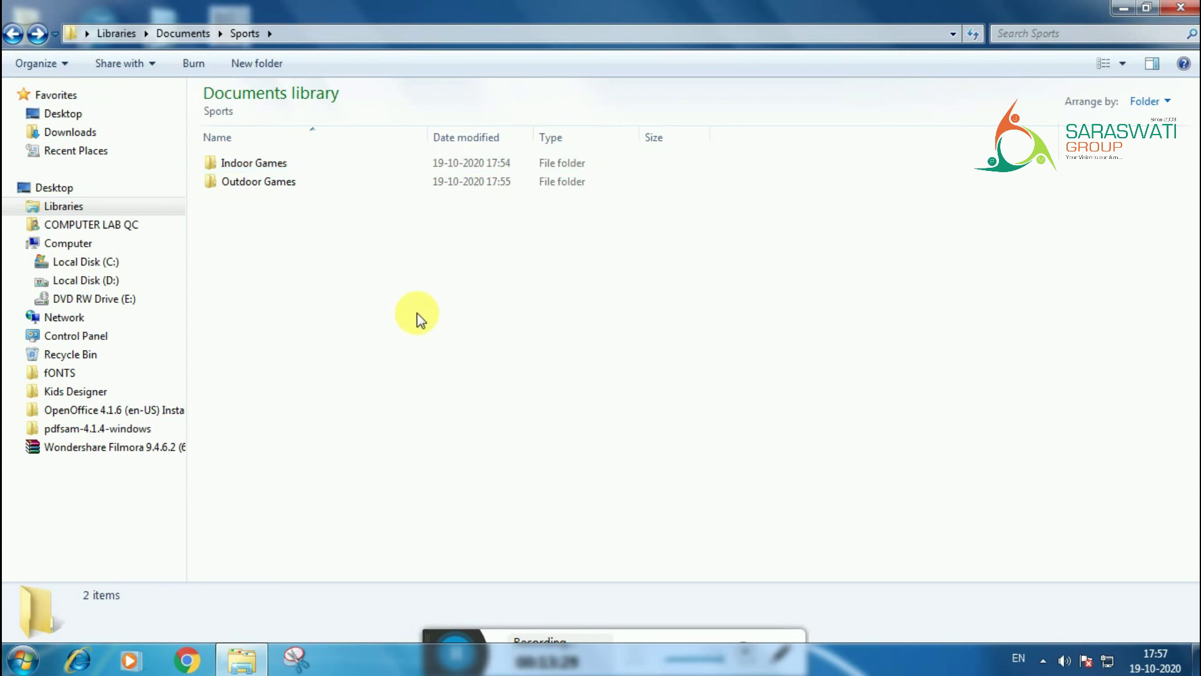
key("alt")
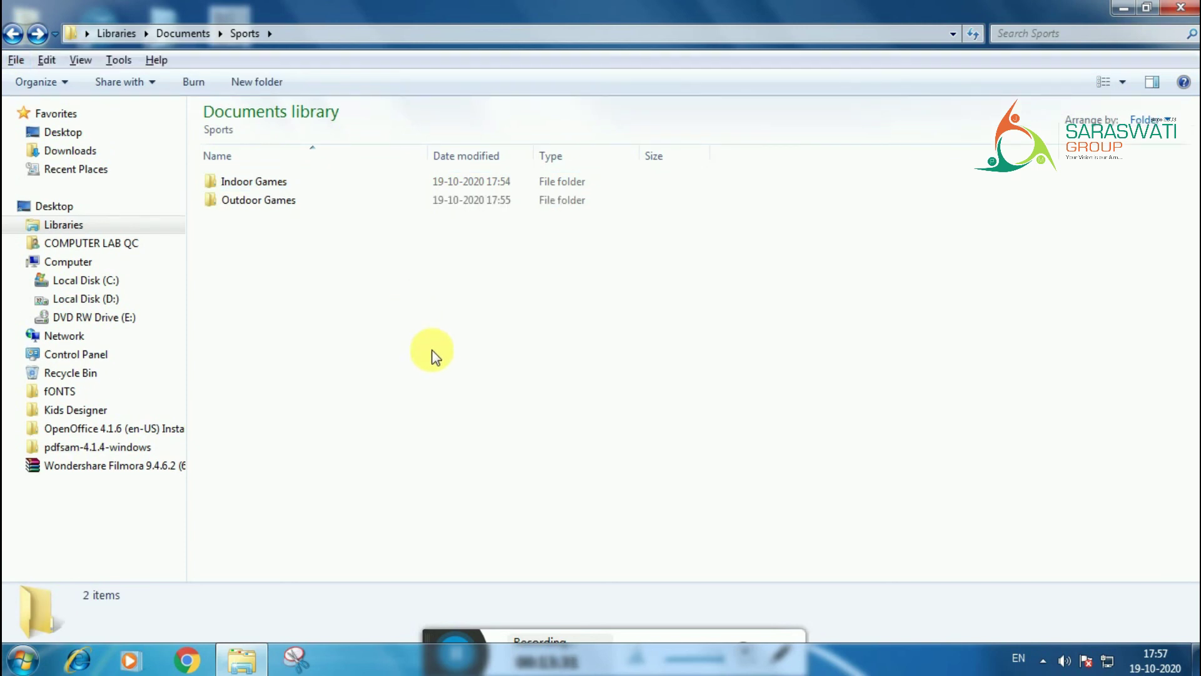
left_click(47, 60)
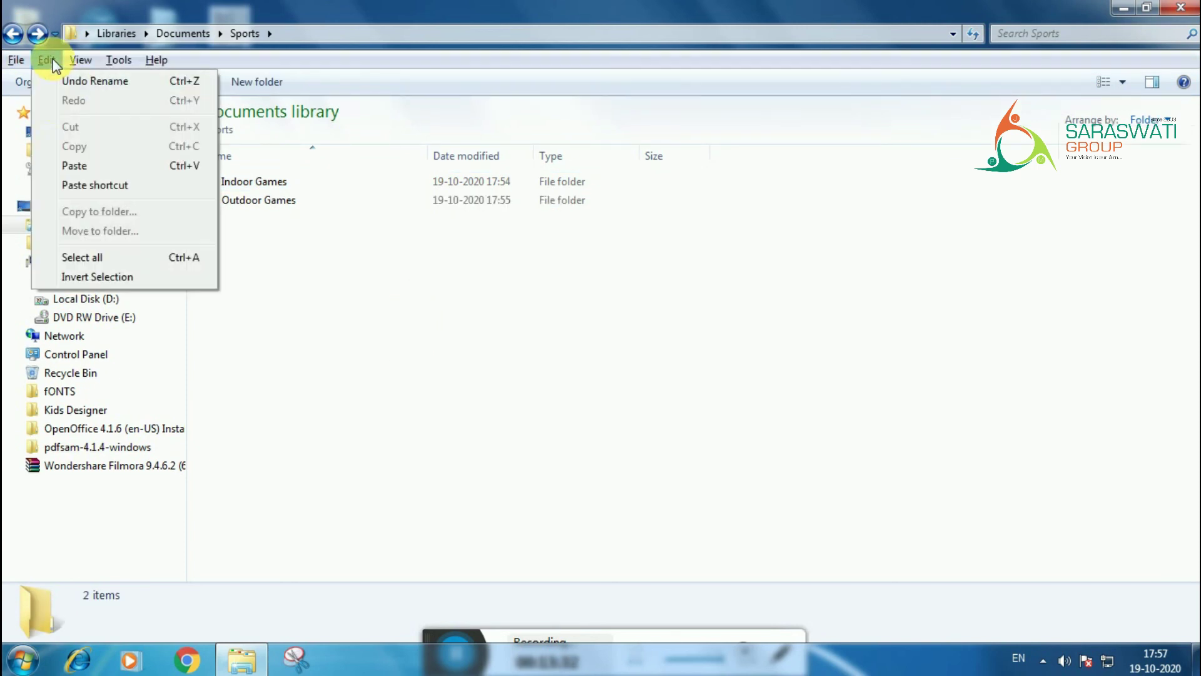
left_click(74, 164)
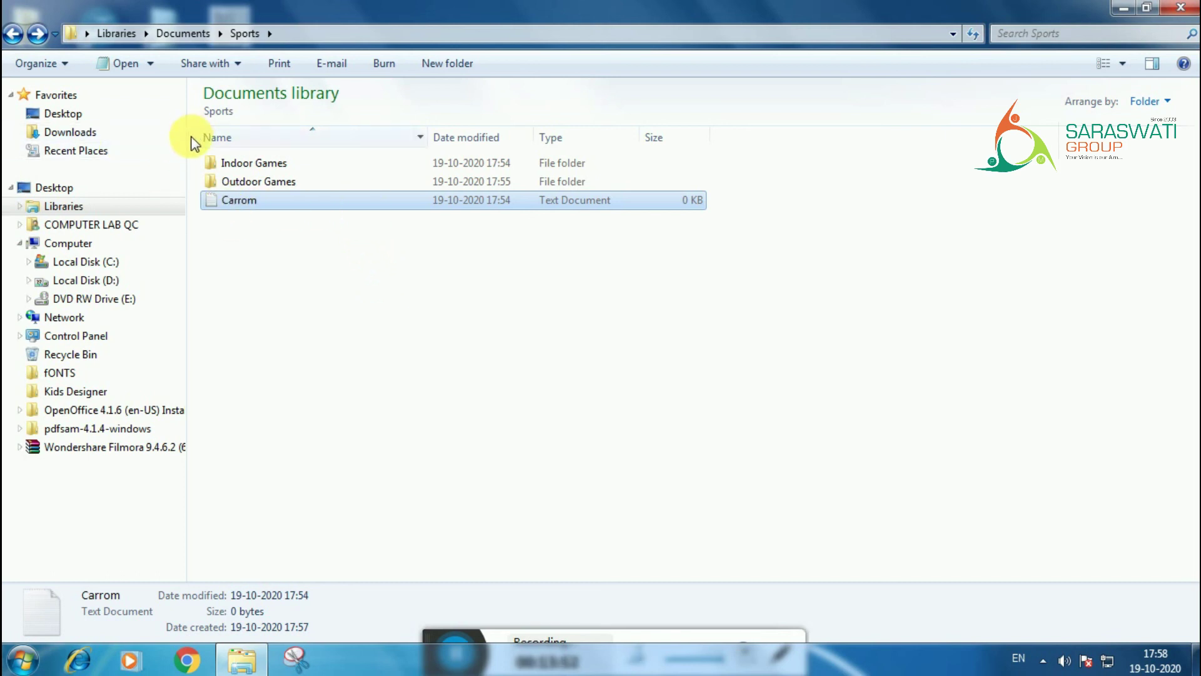
Cut the Carrom document from the Sports folder and paste it into Indoor Games, replacing the file already there.
key("alt")
left_click(50, 62)
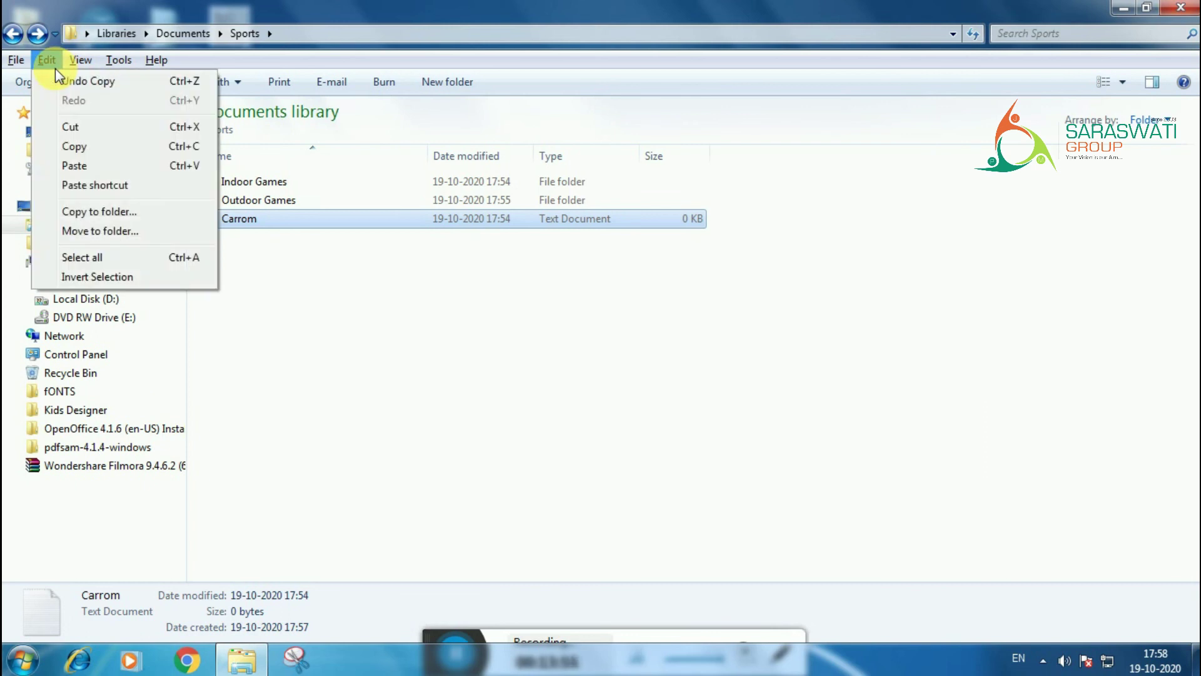
left_click(85, 127)
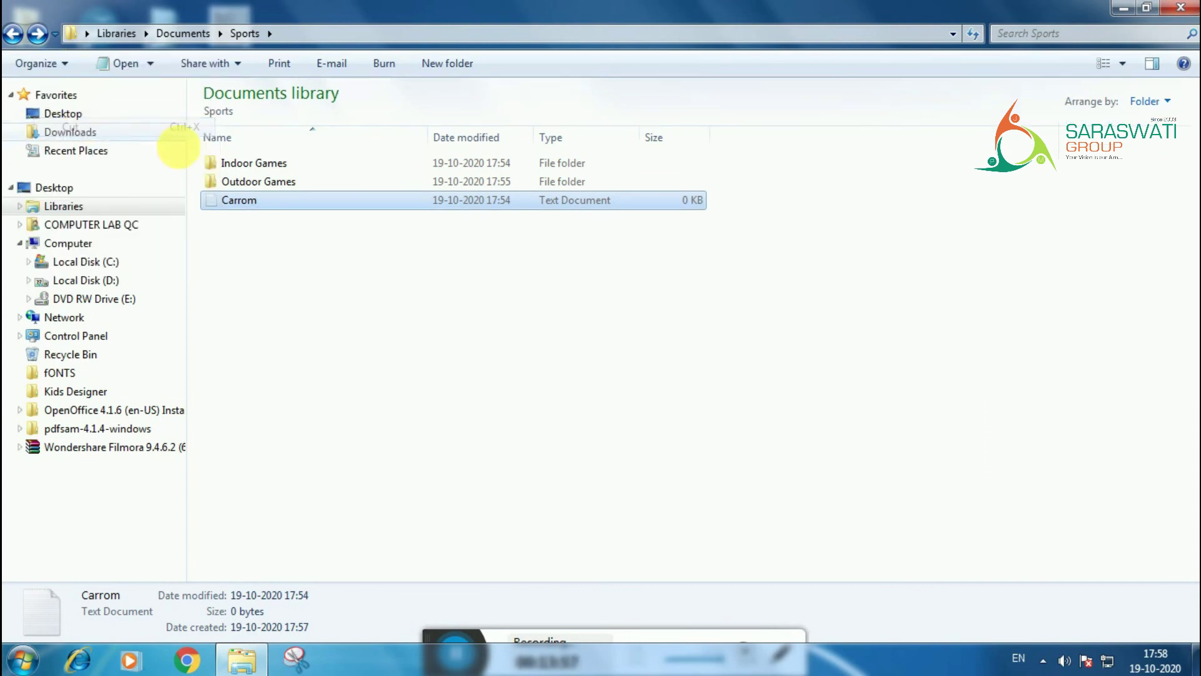
double_click(267, 161)
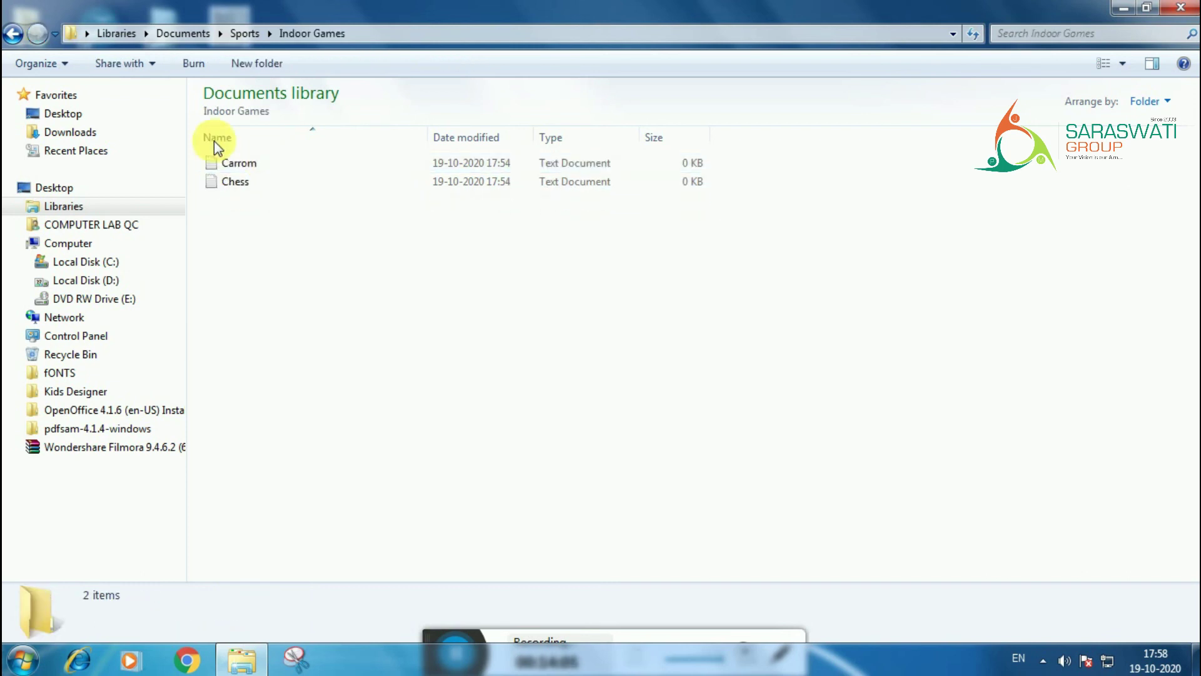
key("alt")
left_click(39, 62)
left_click(99, 166)
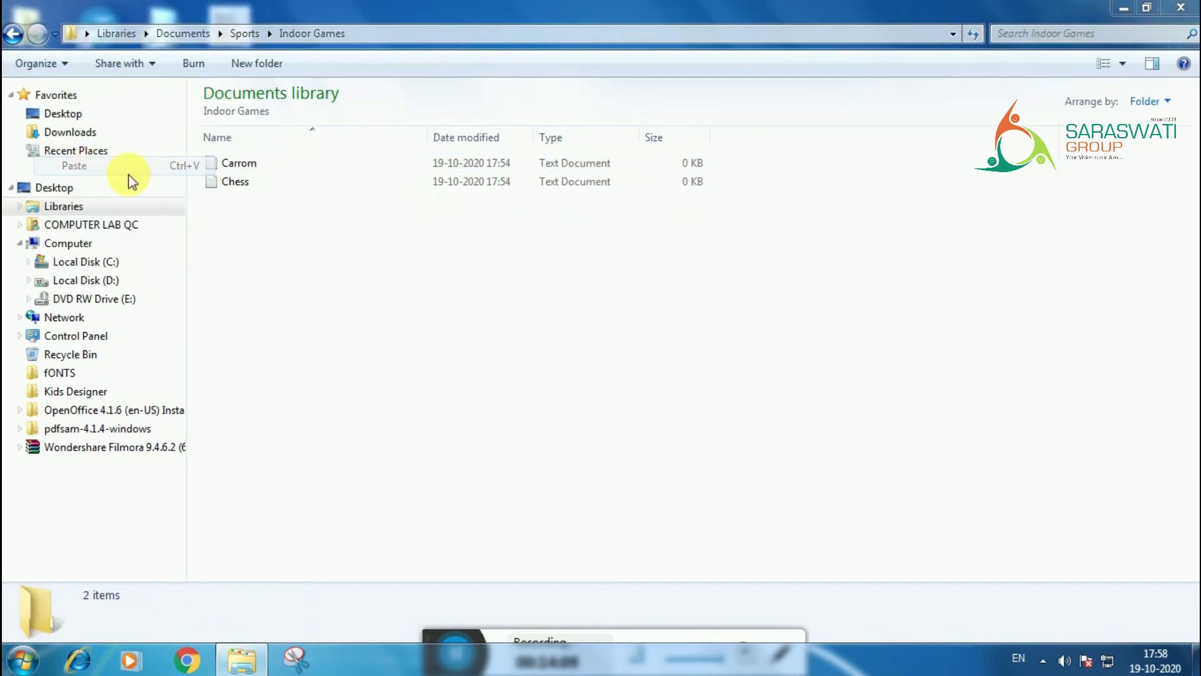
left_click(478, 250)
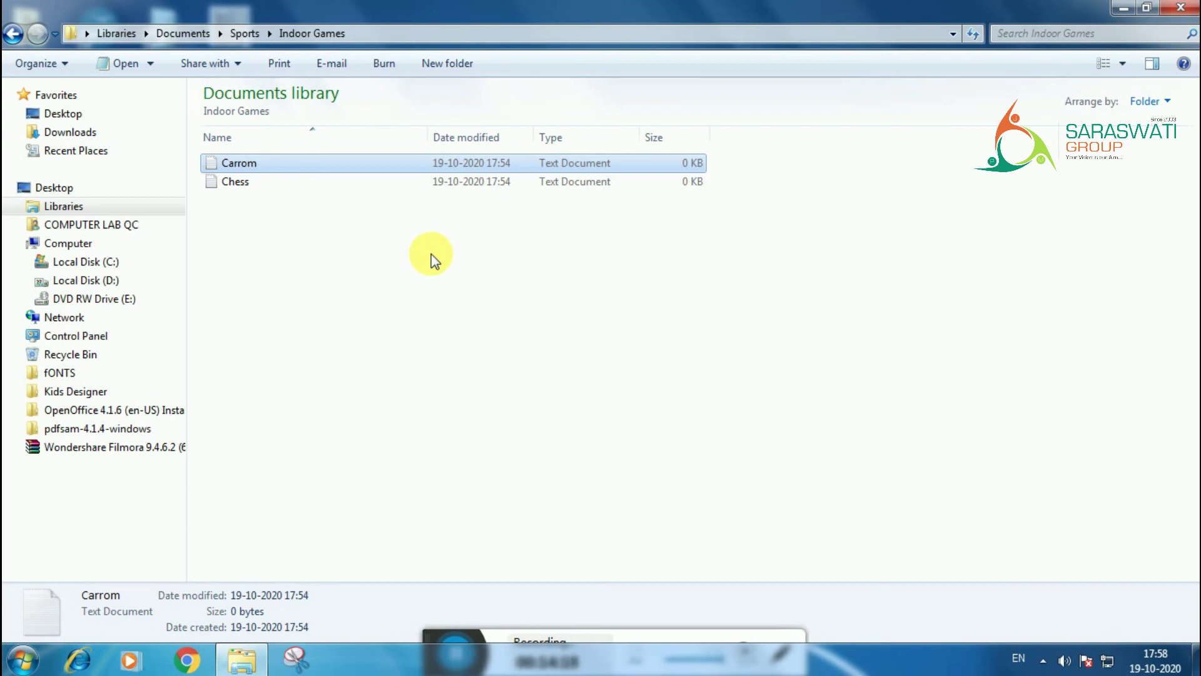
Cut the Chess text document from the Indoor Games folder.
left_click(395, 183)
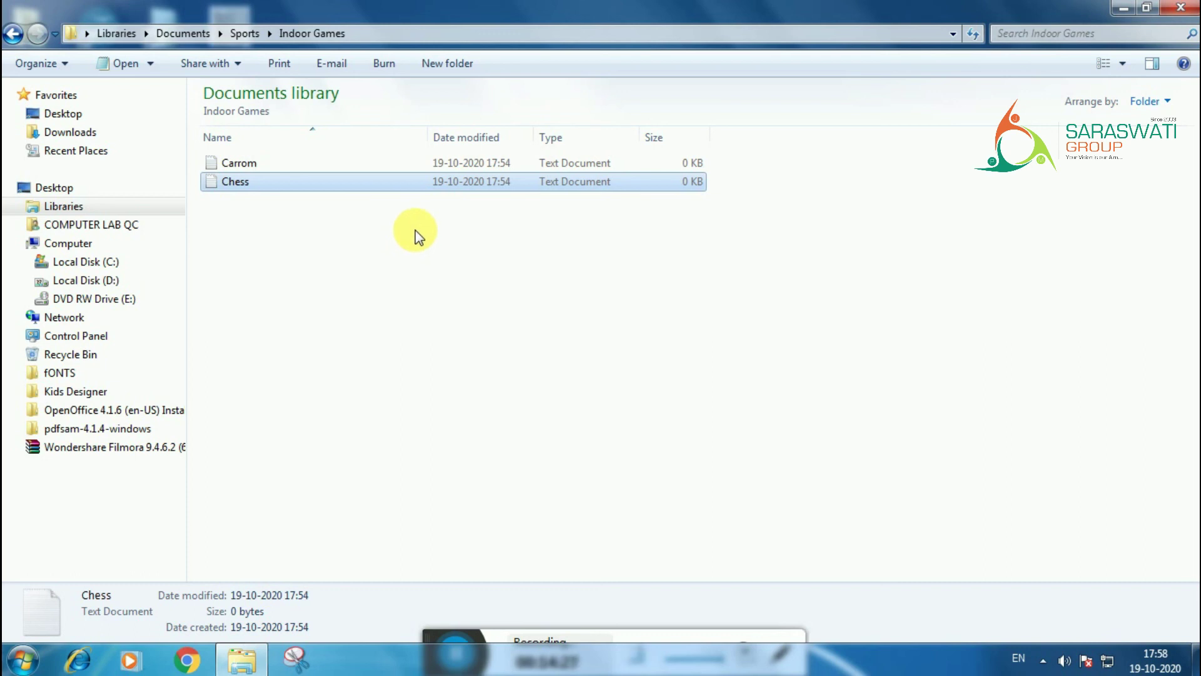
key("alt")
left_click(45, 61)
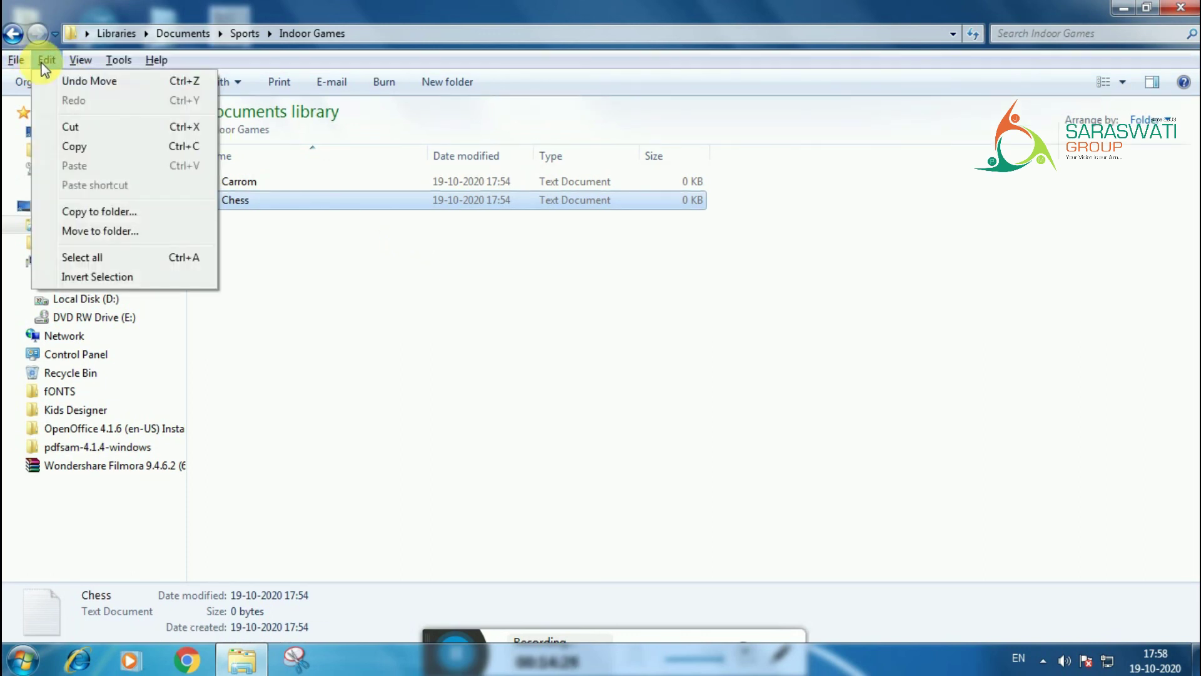
left_click(87, 126)
left_click(295, 307)
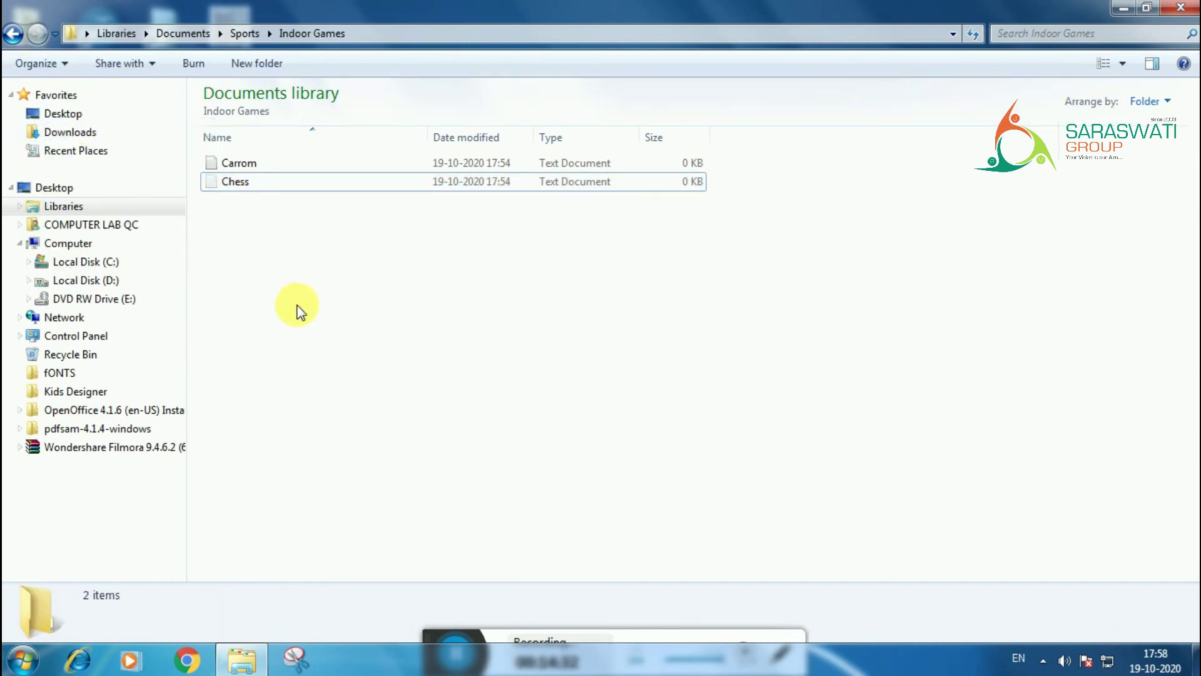
Paste the cut Chess text document into the Sports folder.
left_click(13, 34)
left_click(289, 219)
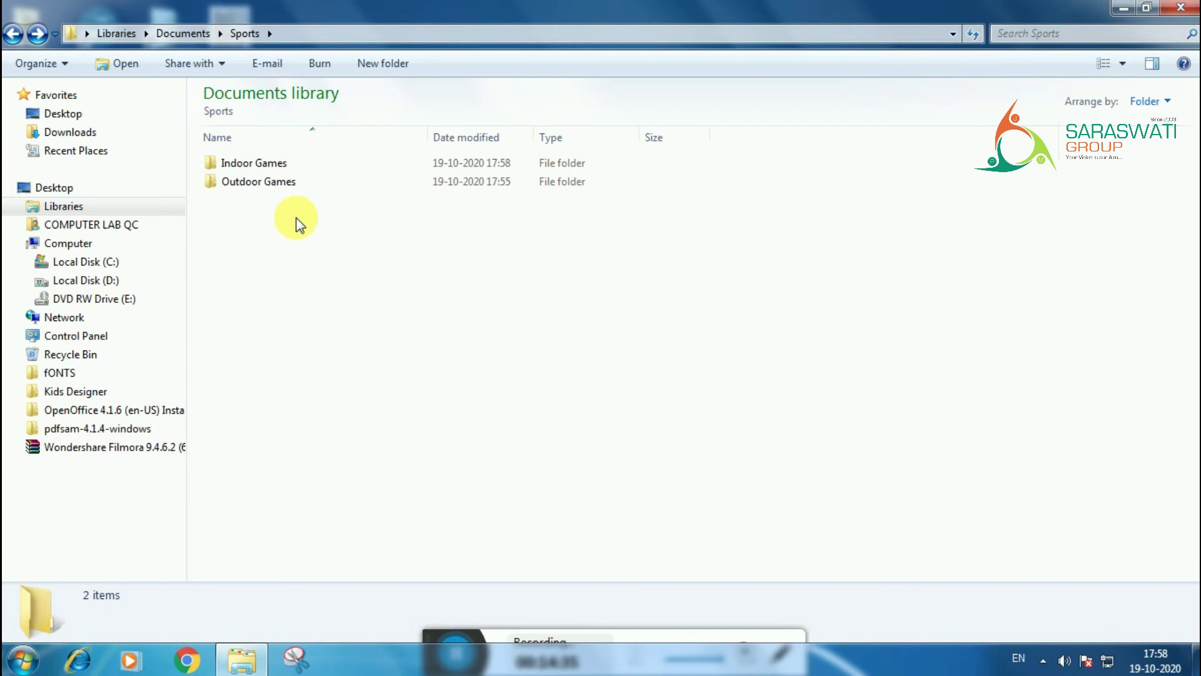
key("alt")
left_click(47, 60)
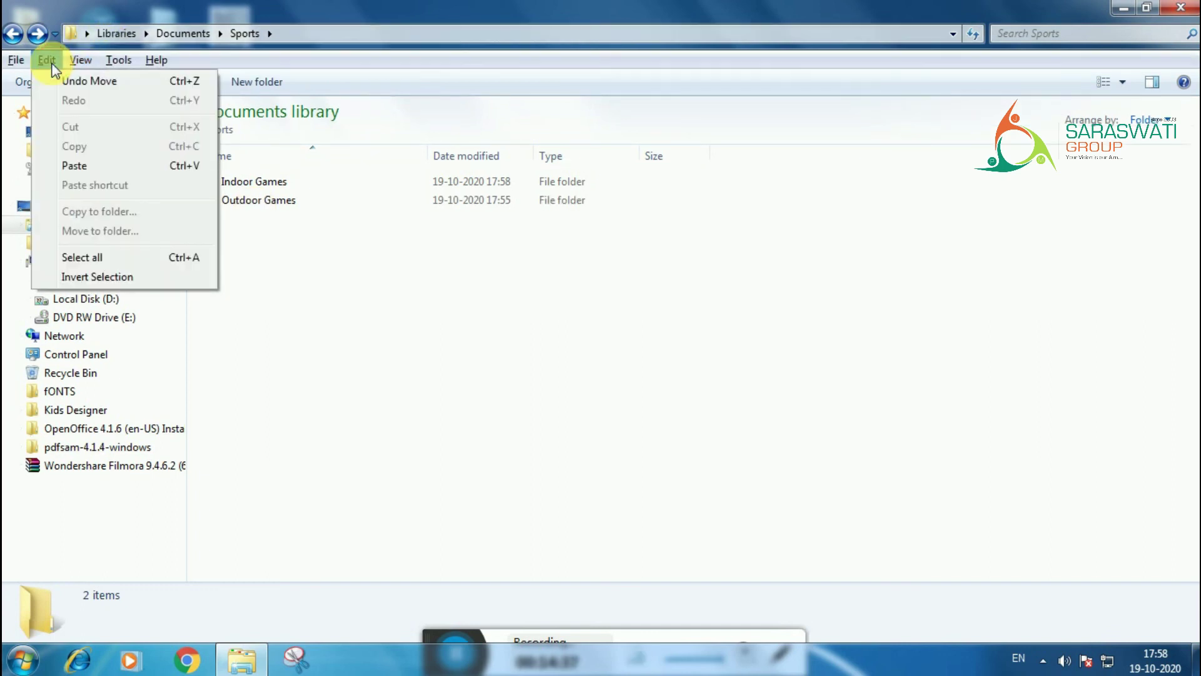
left_click(94, 166)
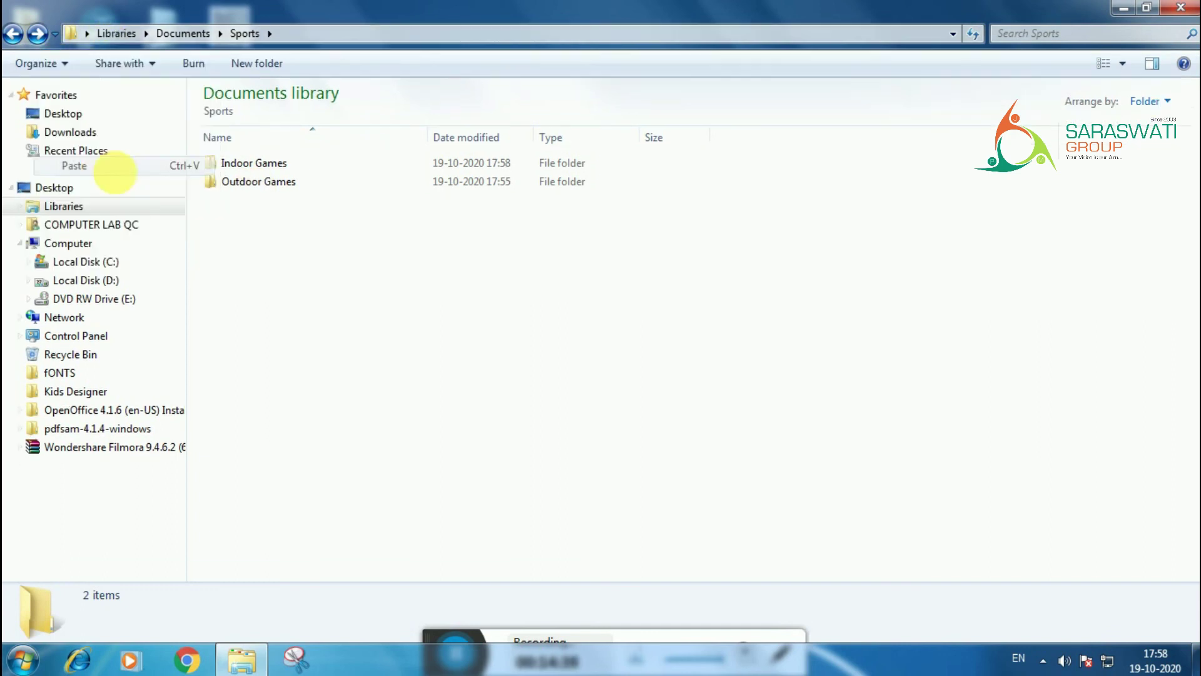
left_click(370, 327)
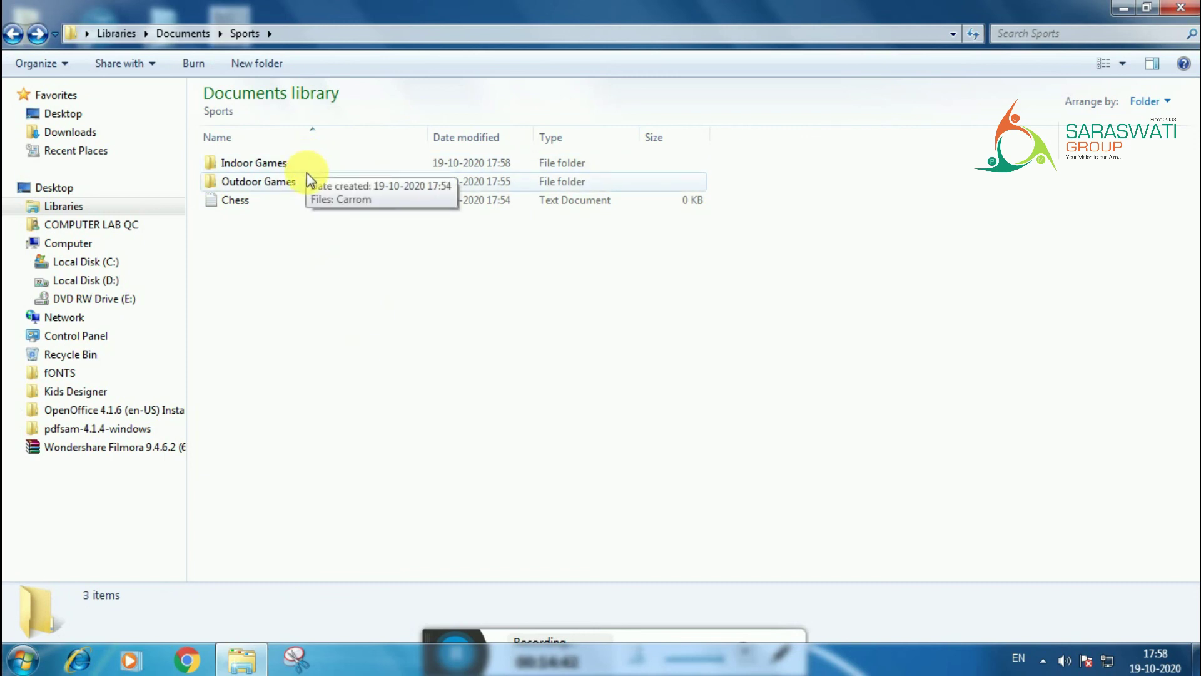
Check which files remain in the Indoor Games folder and return to the Sports folder.
double_click(307, 164)
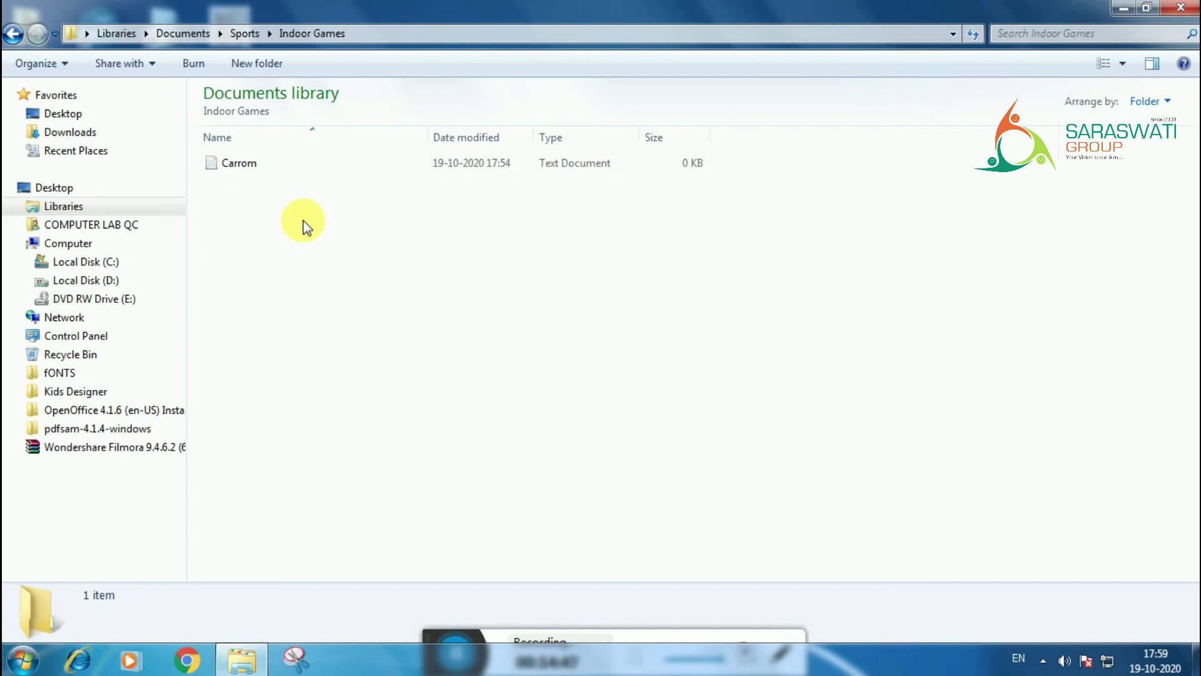
left_click(12, 36)
left_click(287, 233)
Cut the Chess text document from the Sports folder and paste it into the Indoor Games folder.
left_click(279, 202)
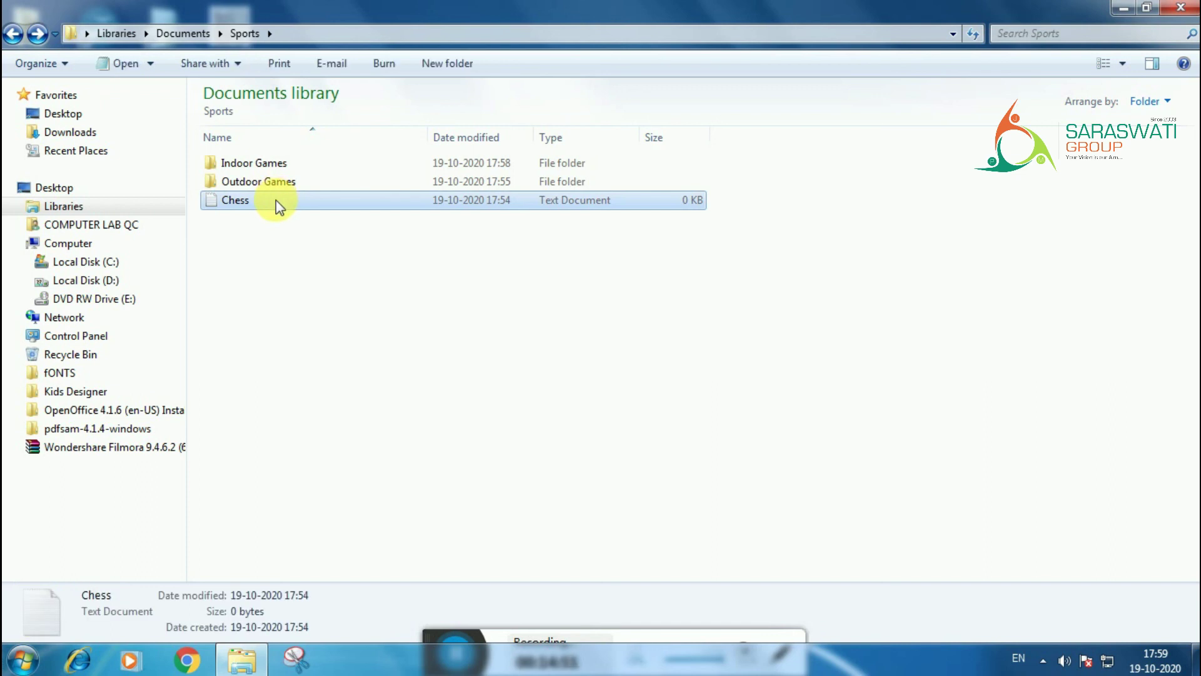
key("alt")
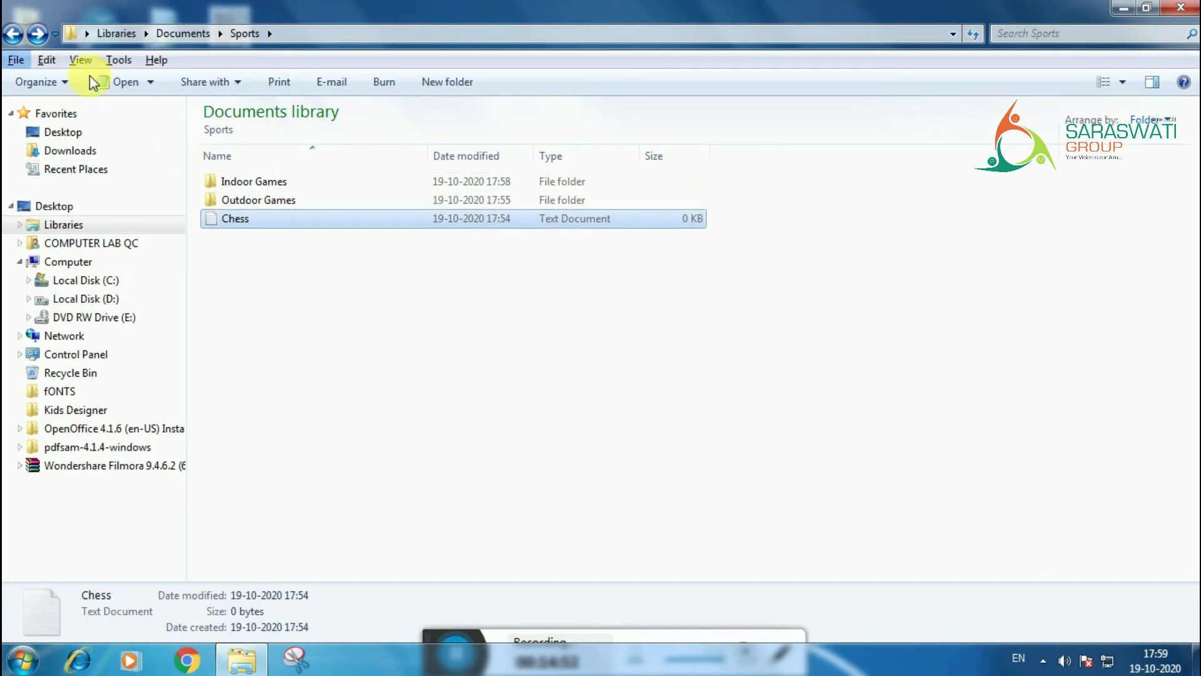
left_click(52, 60)
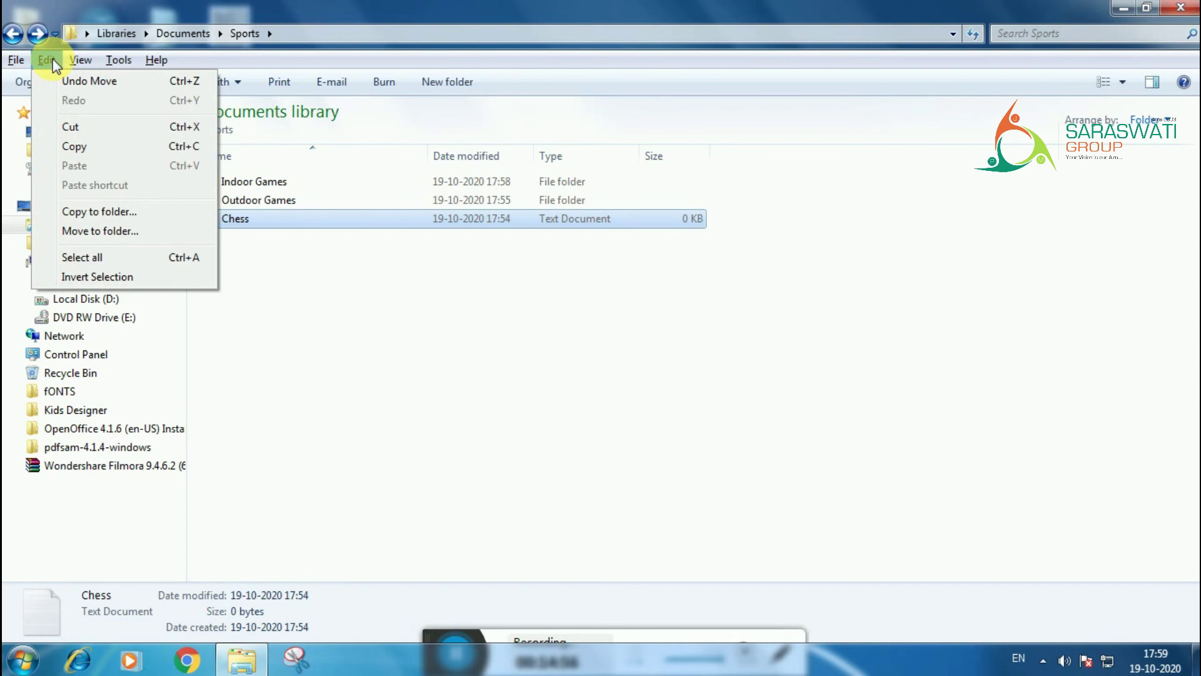
left_click(88, 127)
double_click(219, 164)
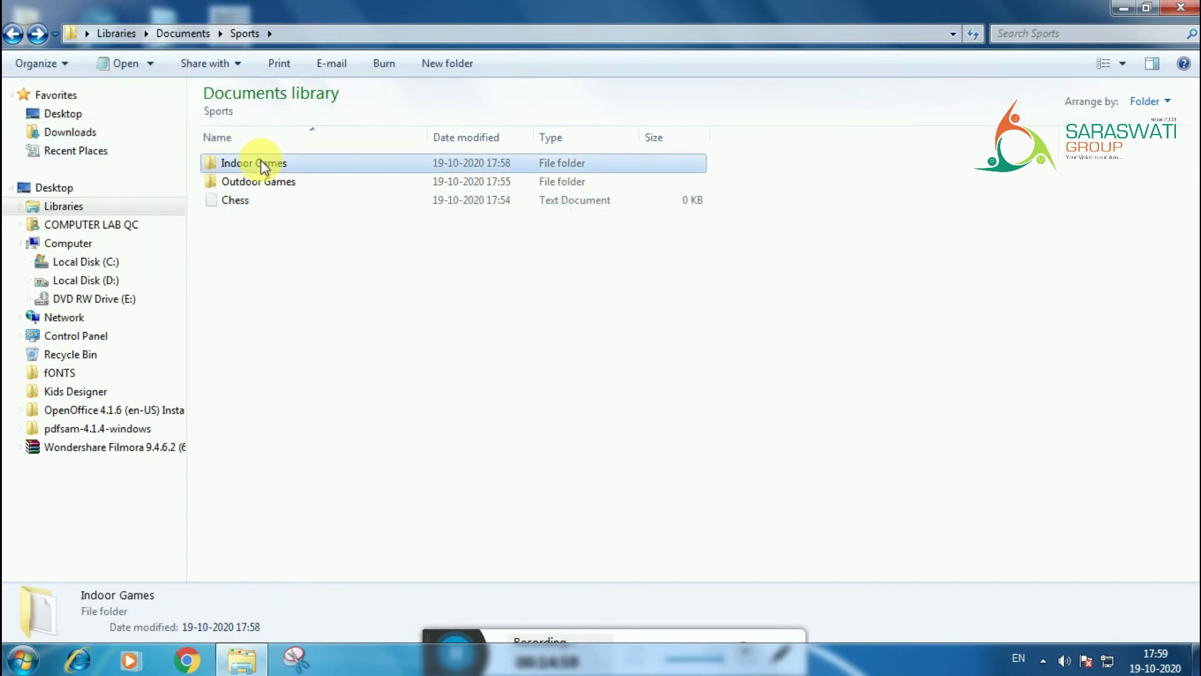
key("alt")
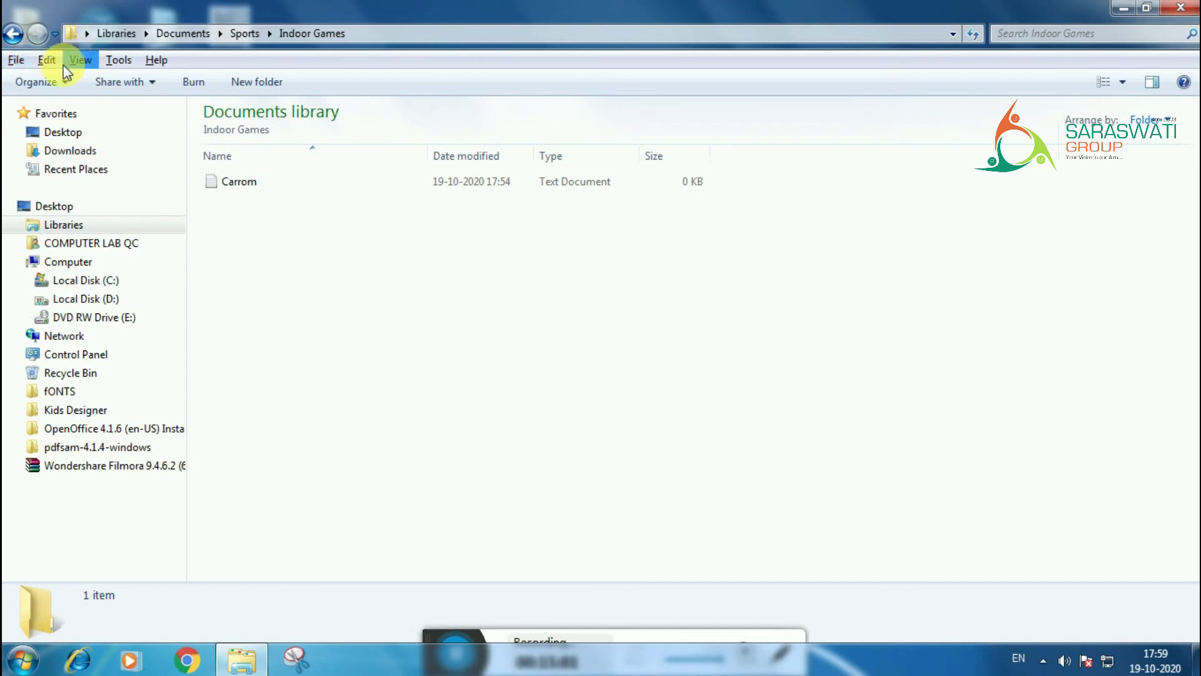
left_click(53, 60)
left_click(89, 164)
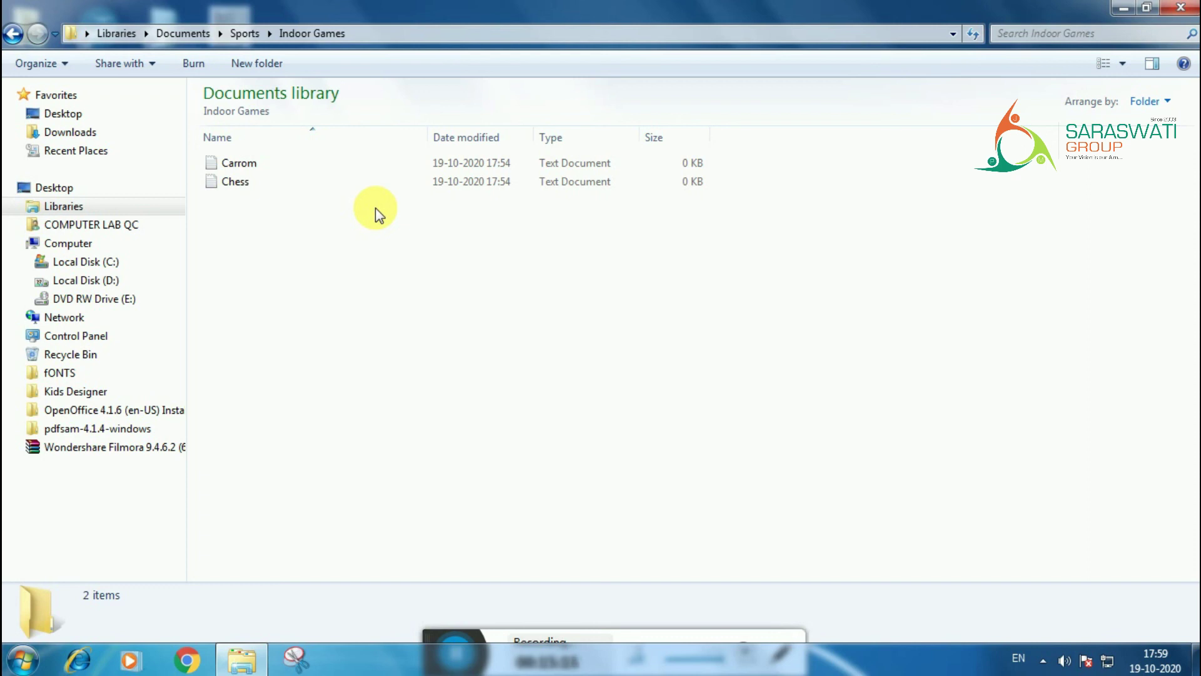
left_click(338, 183)
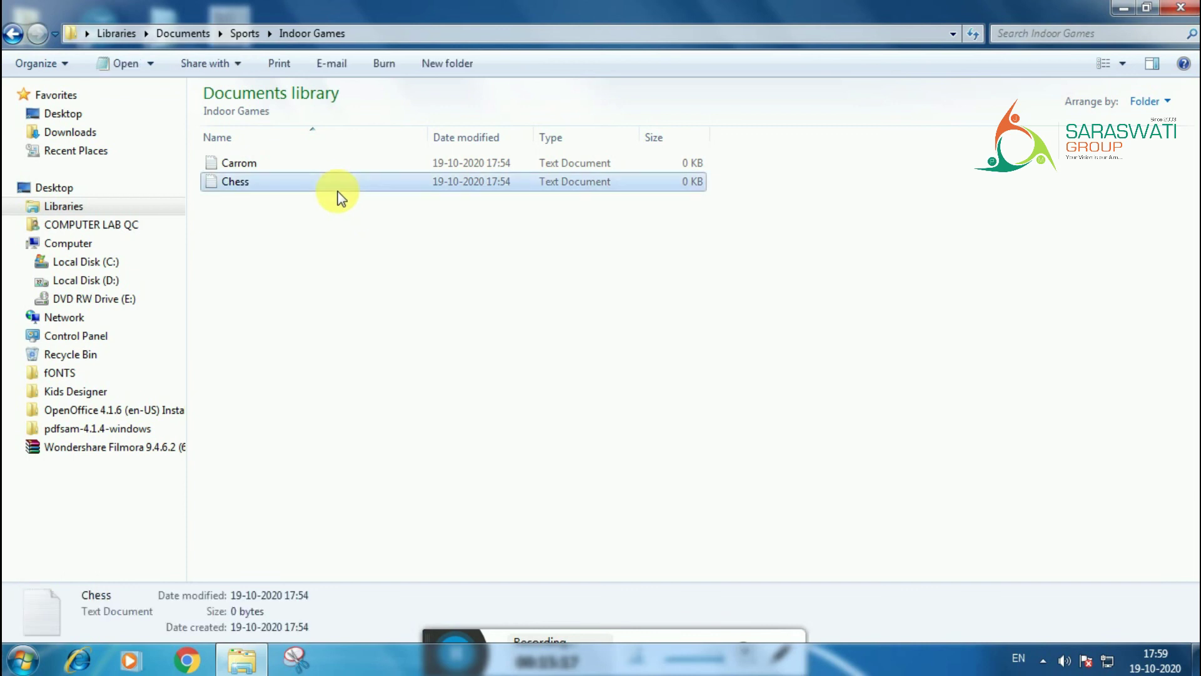
right_click(339, 187)
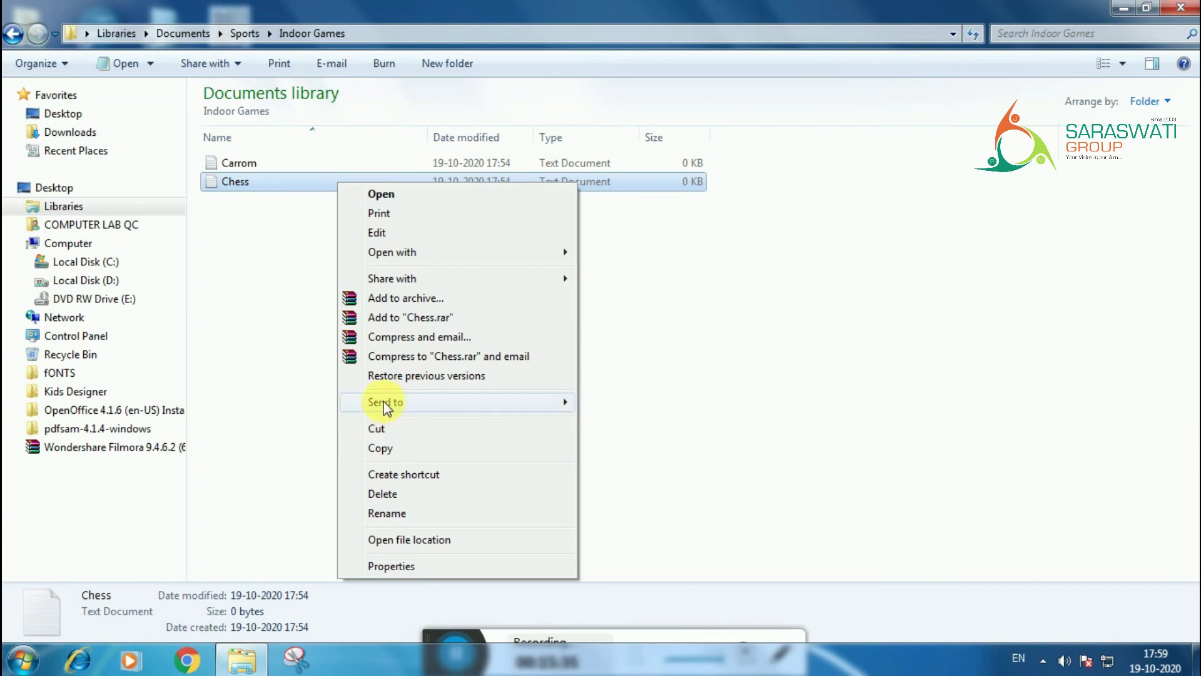
left_click(726, 442)
left_click(577, 559)
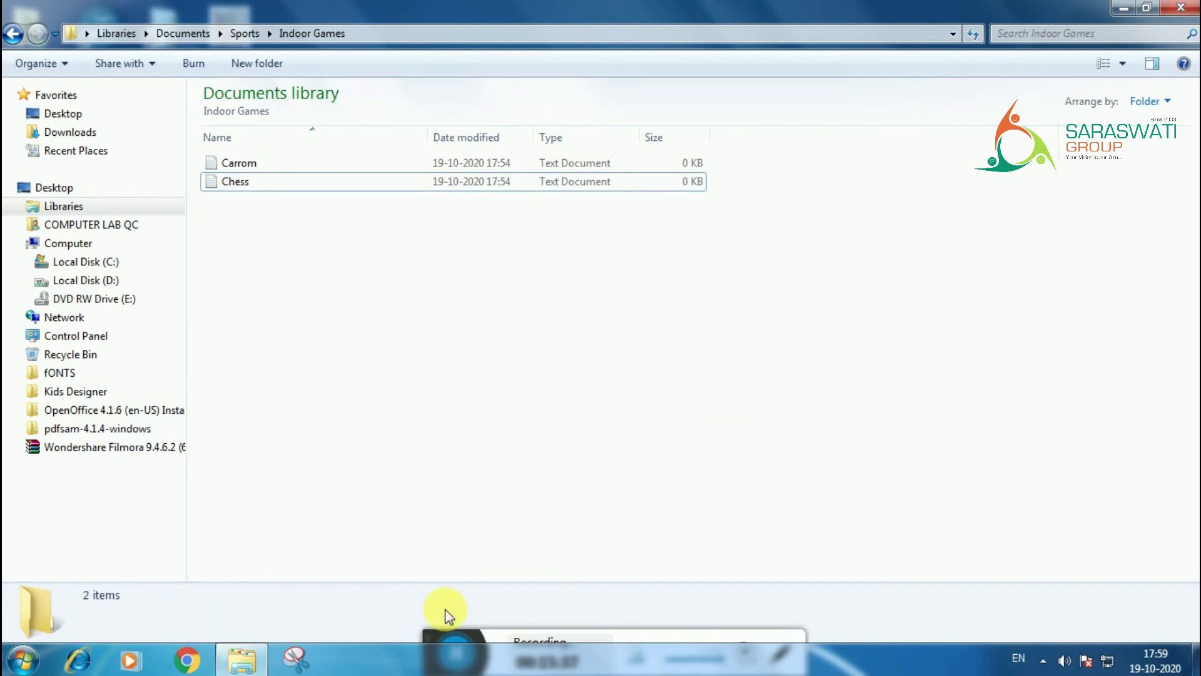
mouse_move(430, 638)
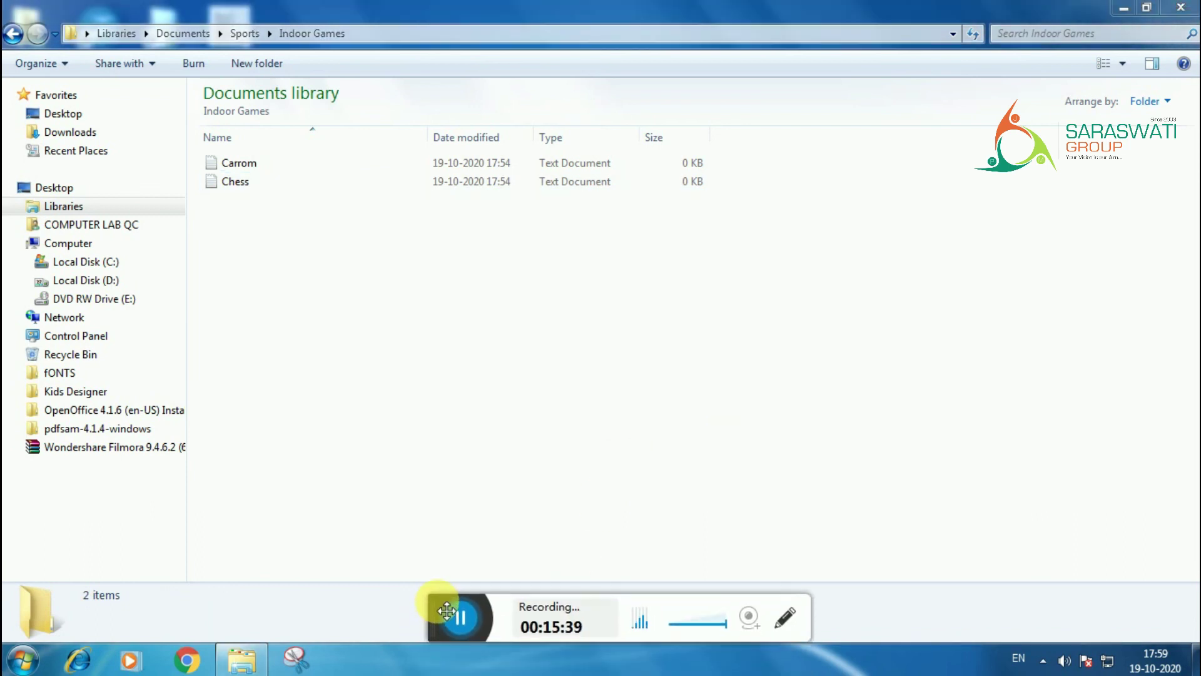